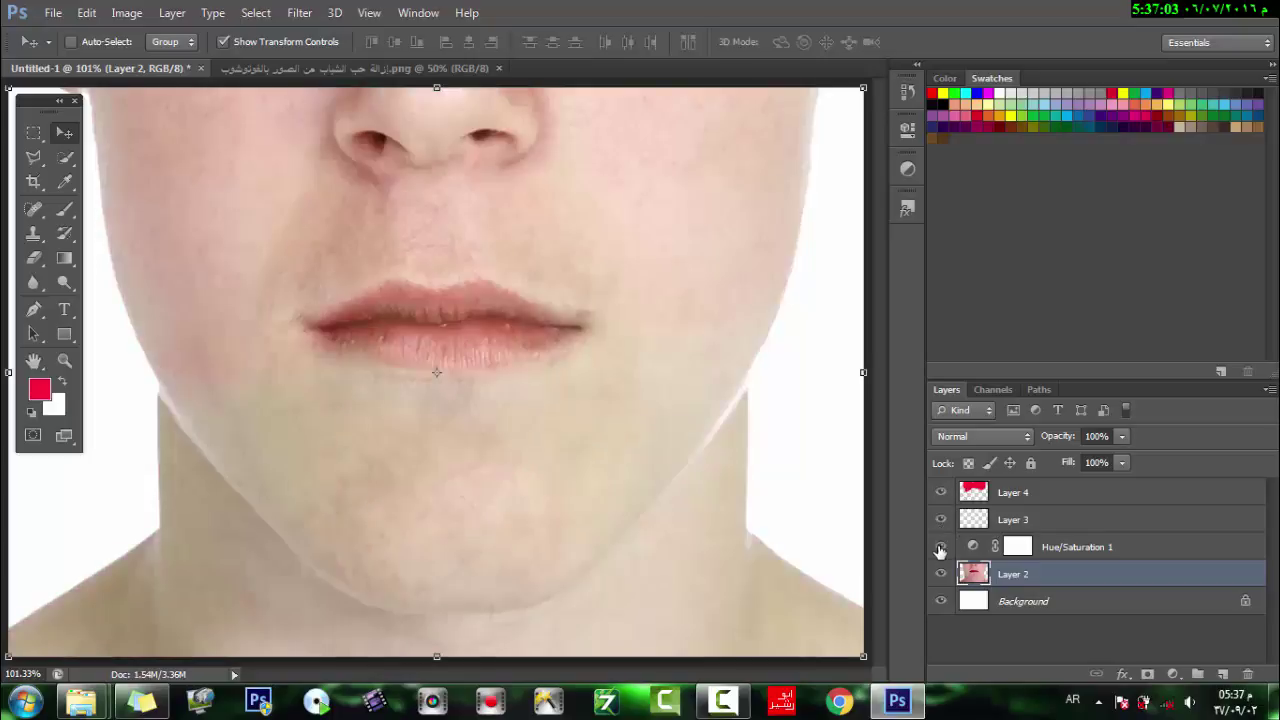
- Toggle the visibility of the Hue/Saturation 1 layer to compare the retouched face with and without the adjustment
{"action": "left_click", "coordinate": [940, 547]}
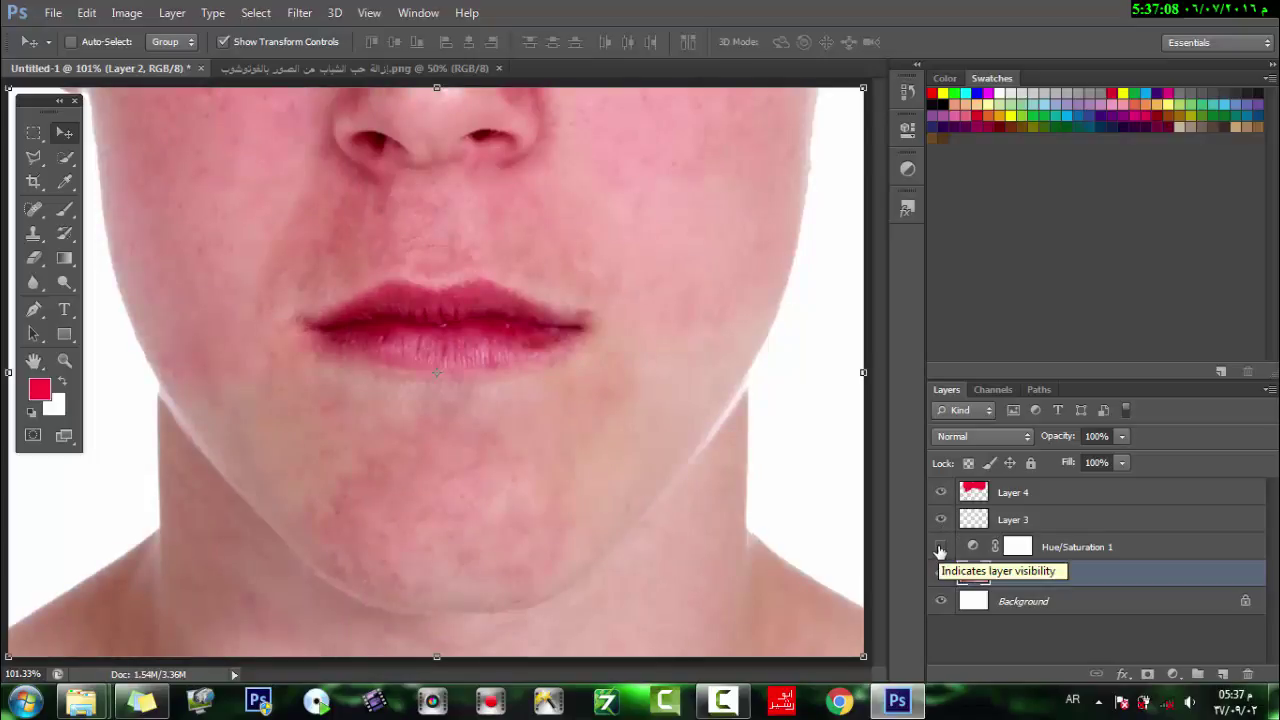
{"action": "left_click", "coordinate": [940, 547]}
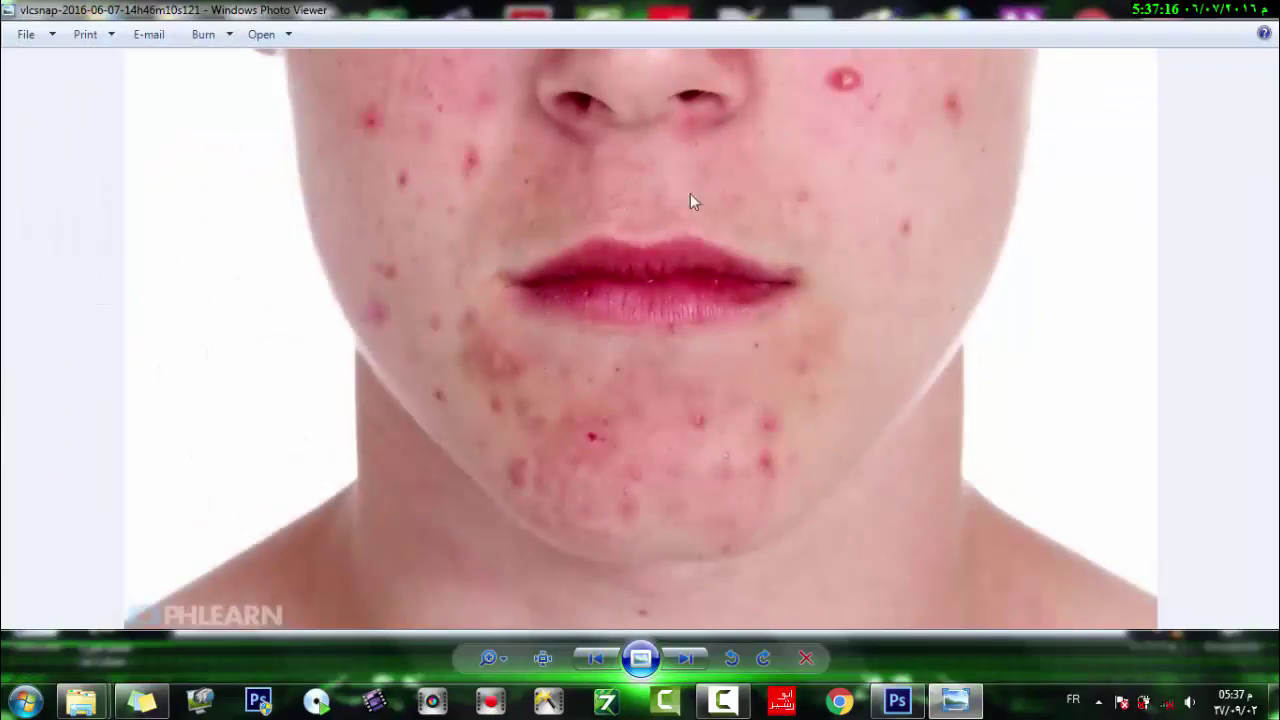
{"action": "left_click", "coordinate": [886, 710]}
{"action": "left_click", "coordinate": [885, 712]}
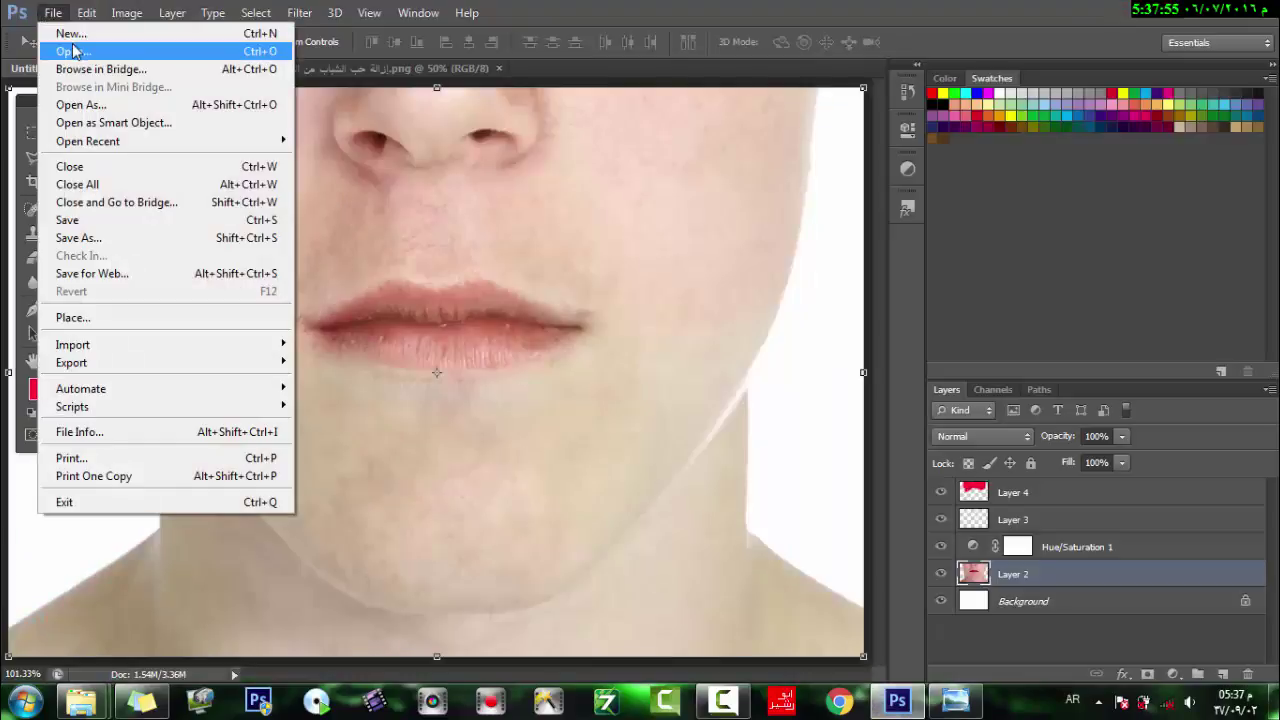
{"action": "left_click", "coordinate": [363, 130]}
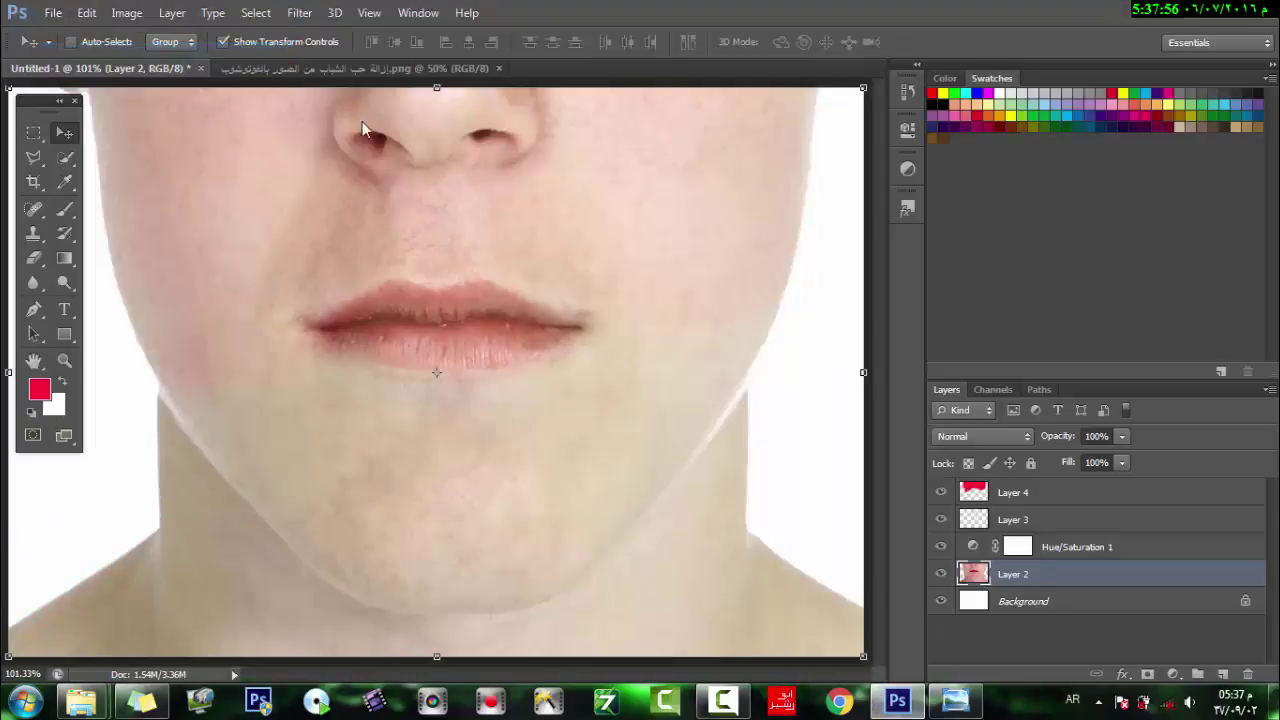
{"action": "left_click", "coordinate": [622, 165]}
{"action": "left_click", "coordinate": [648, 562]}
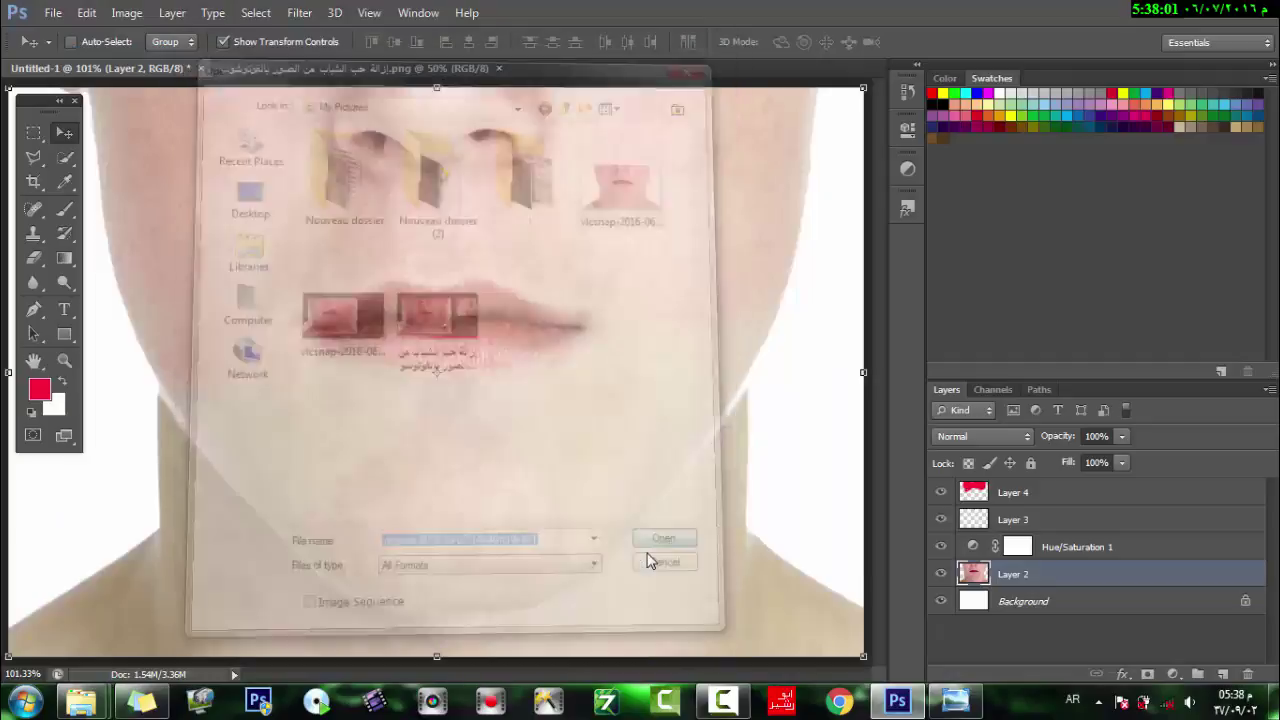
{"action": "left_click", "coordinate": [64, 362]}
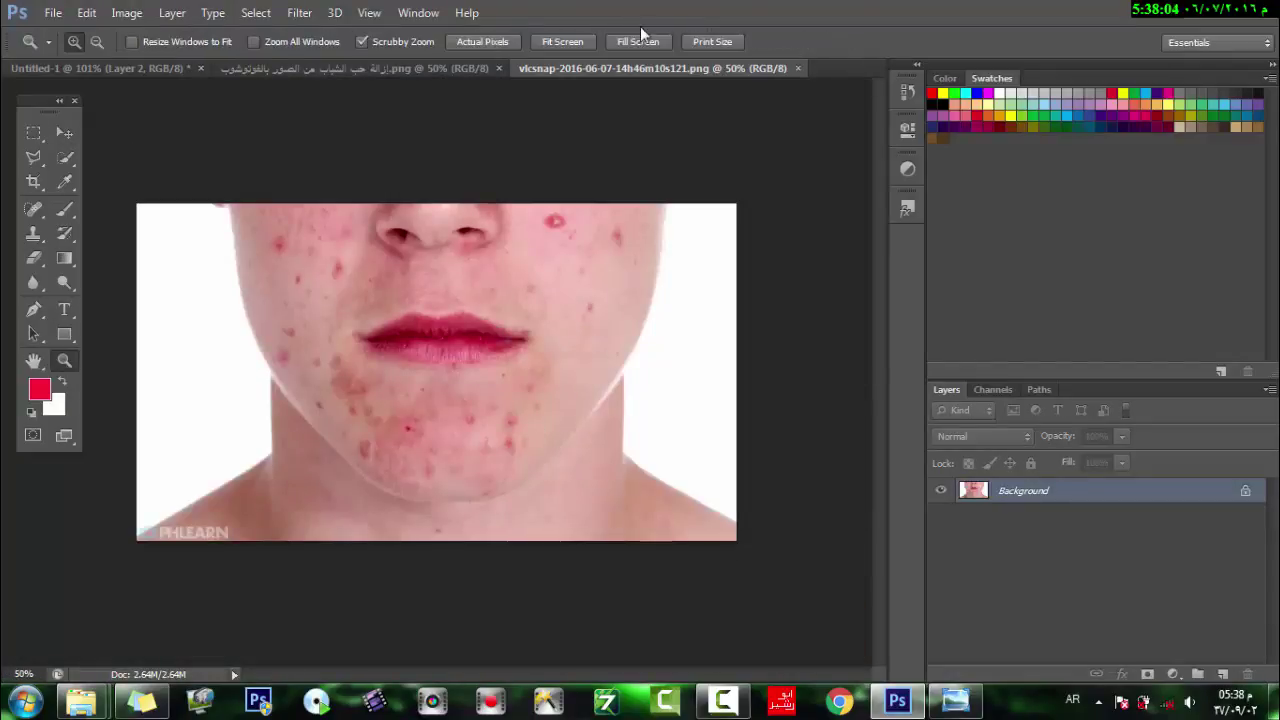
{"action": "left_click", "coordinate": [582, 46]}
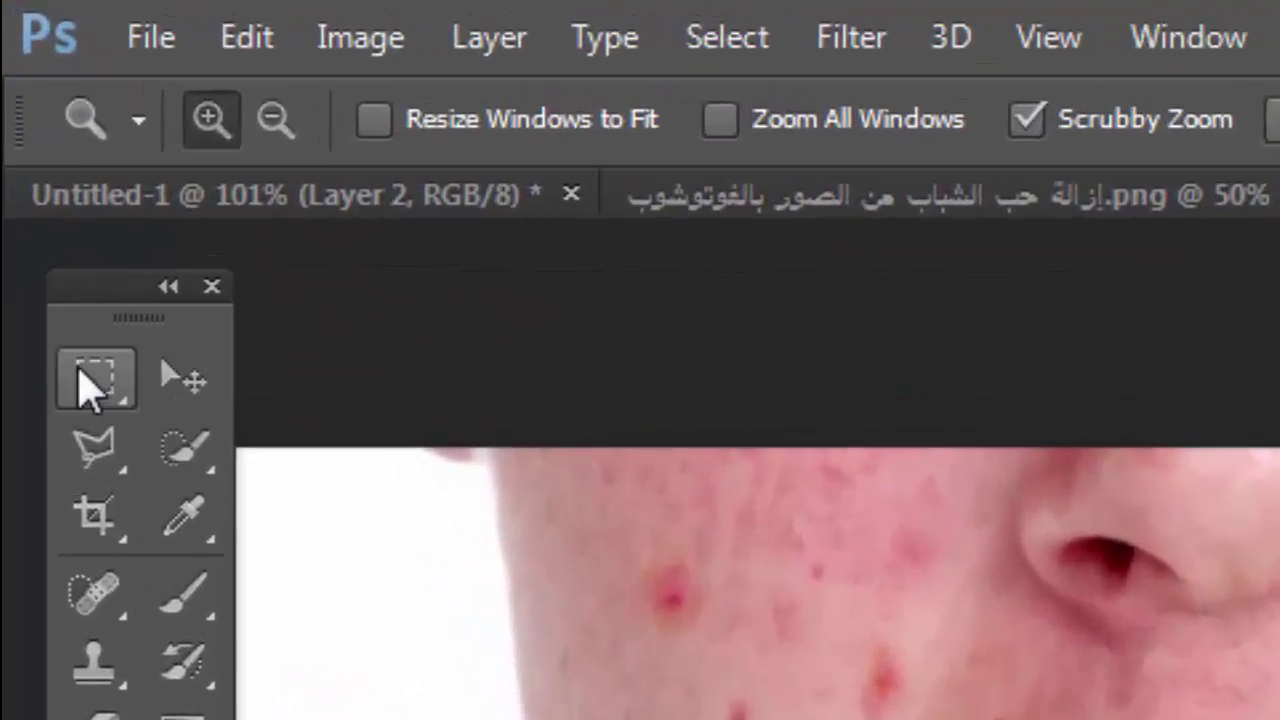
- Remove the PHLEARN watermark from the lower corner of the photo with the Spot Healing Brush
{"action": "left_click", "coordinate": [92, 382]}
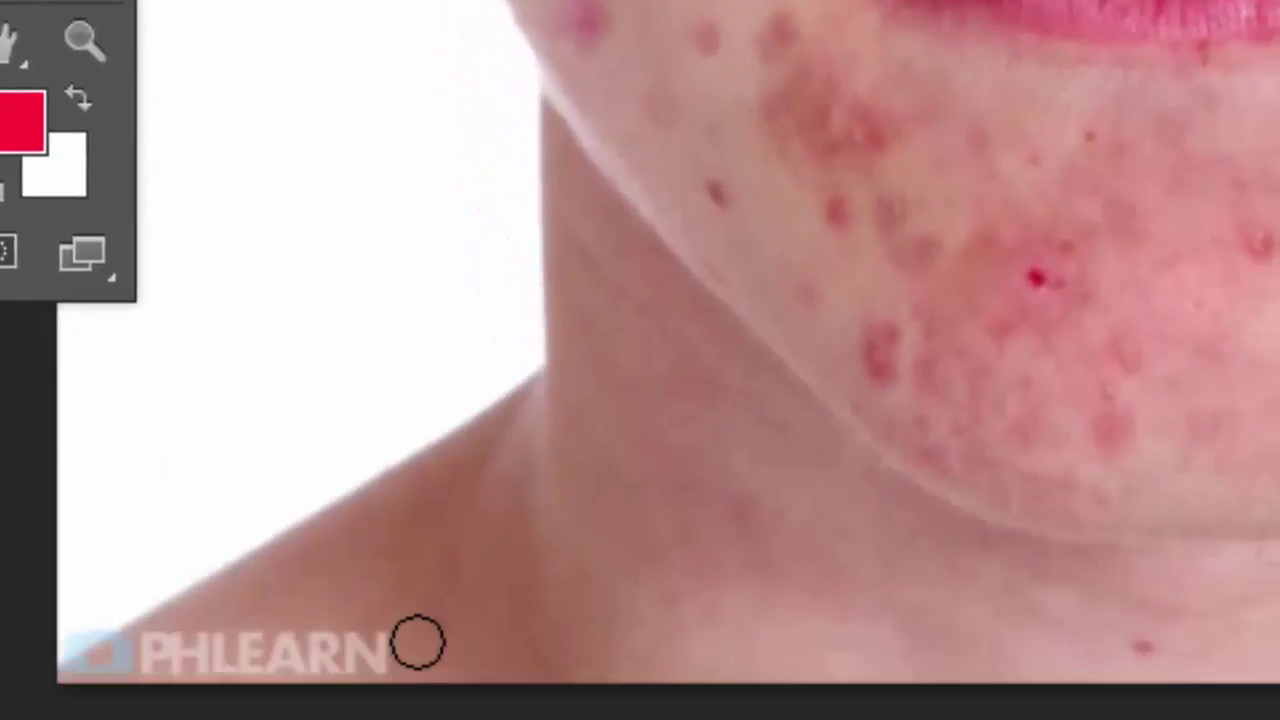
{"action": "mouse_move", "coordinate": [418, 641]}
{"action": "left_mouse_down"}
{"action": "mouse_move", "coordinate": [190, 620]}
{"action": "mouse_move", "coordinate": [205, 687]}
{"action": "mouse_move", "coordinate": [402, 695]}
{"action": "mouse_move", "coordinate": [267, 702]}
{"action": "mouse_move", "coordinate": [357, 686]}
{"action": "left_mouse_up"}
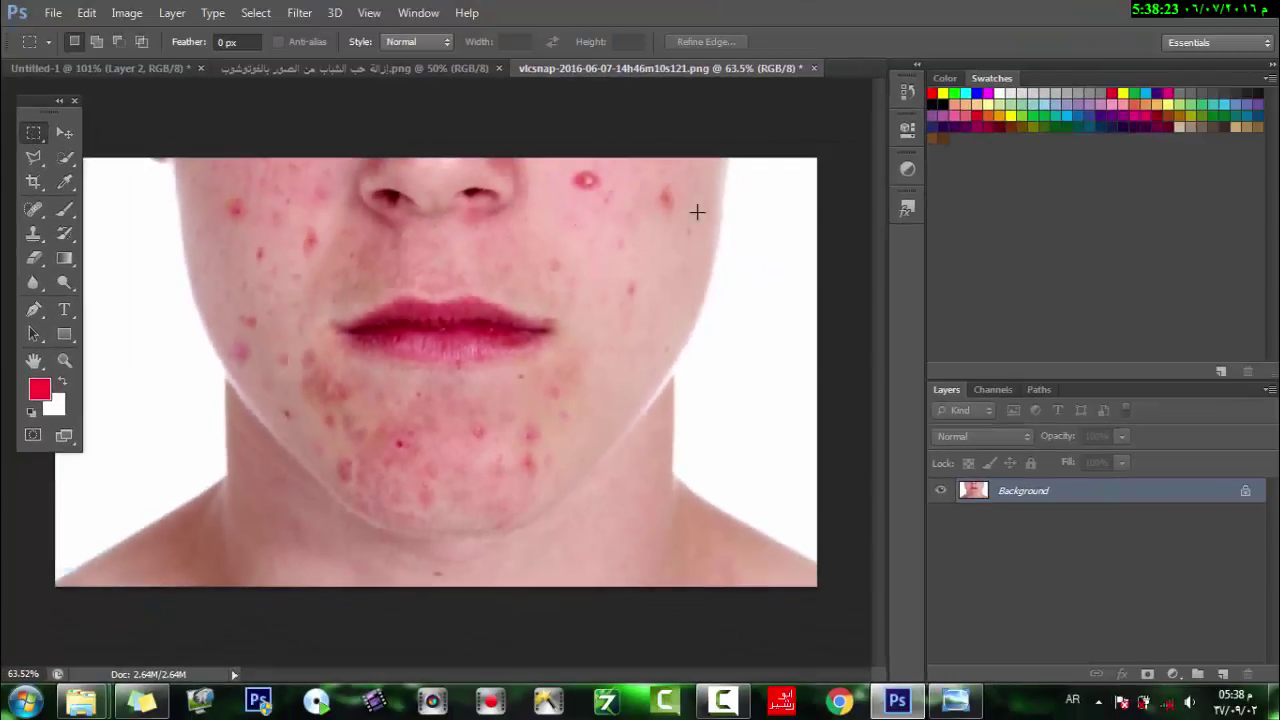
{"action": "left_click", "coordinate": [908, 91]}
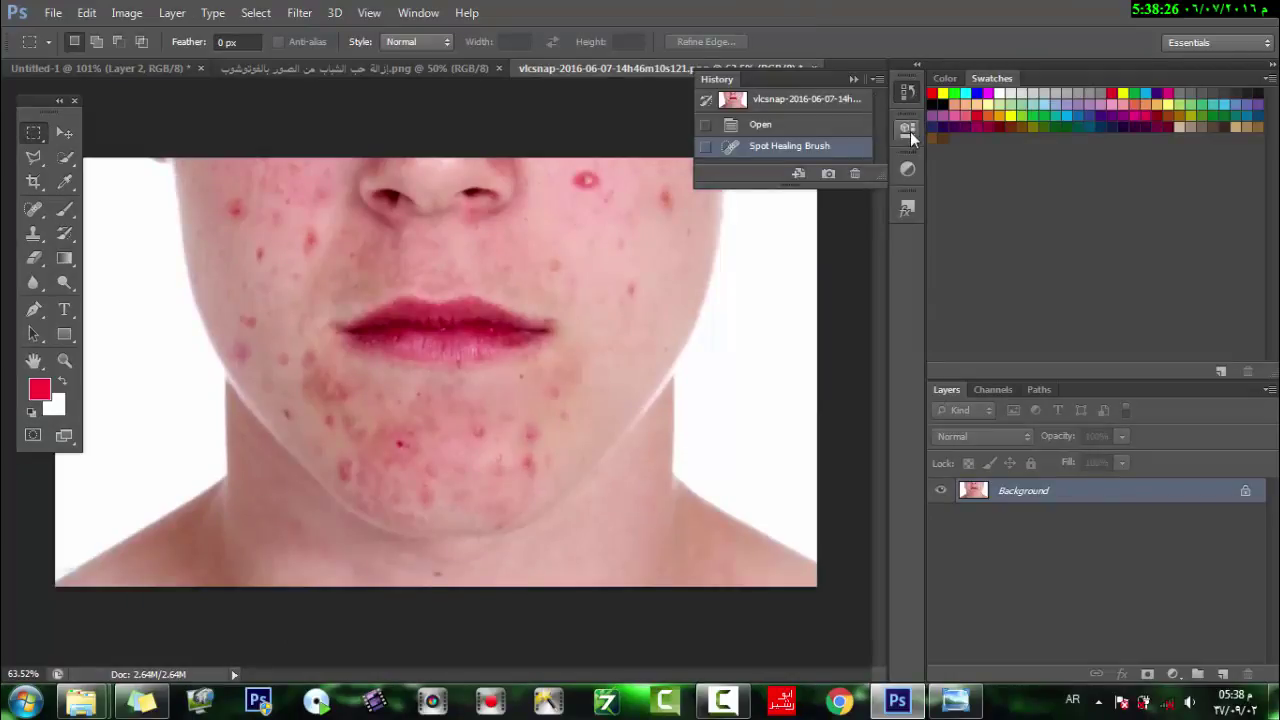
{"action": "left_click", "coordinate": [906, 90]}
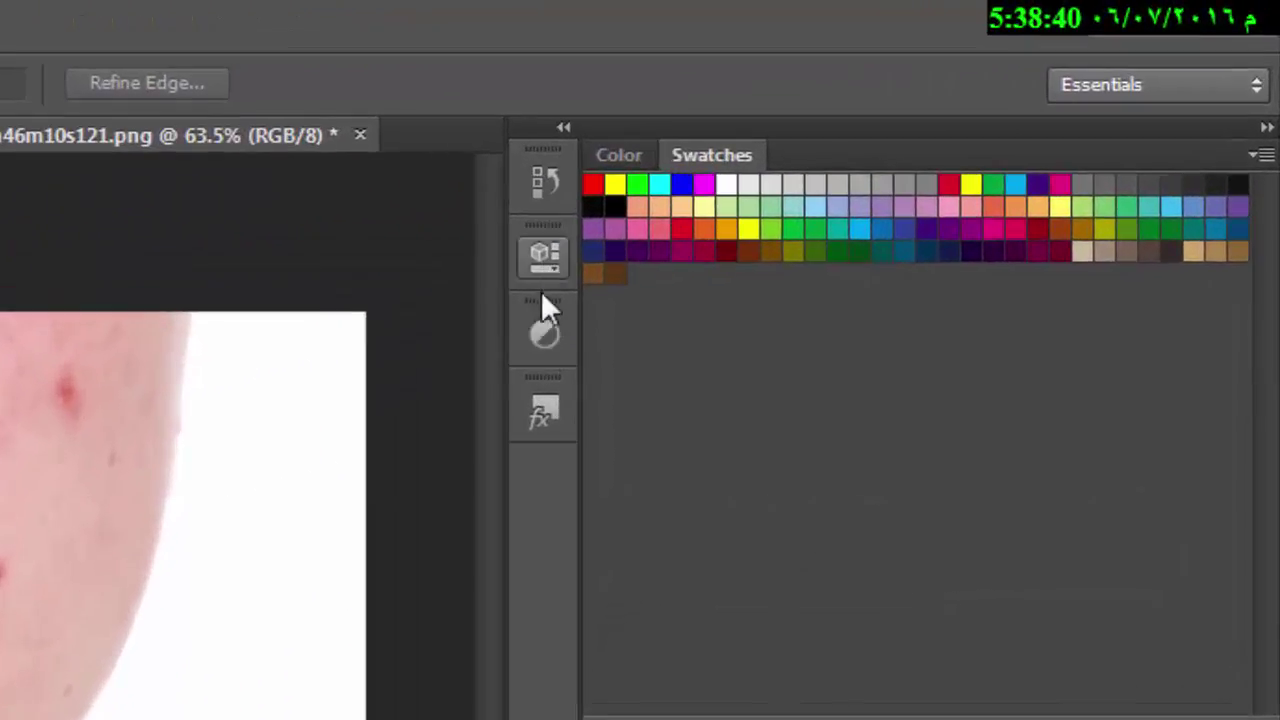
- Add a Hue/Saturation adjustment layer above the Background layer and show its adjustment settings
{"action": "left_click", "coordinate": [707, 260]}
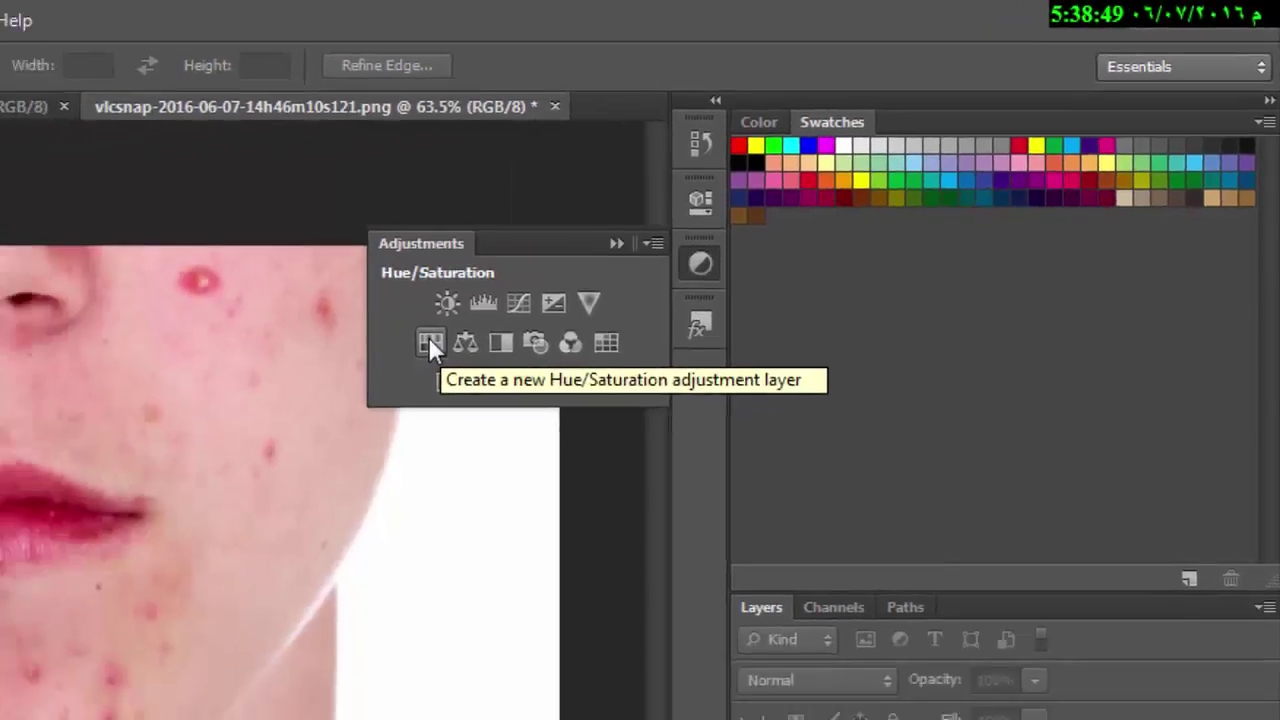
{"action": "left_click", "coordinate": [214, 431]}
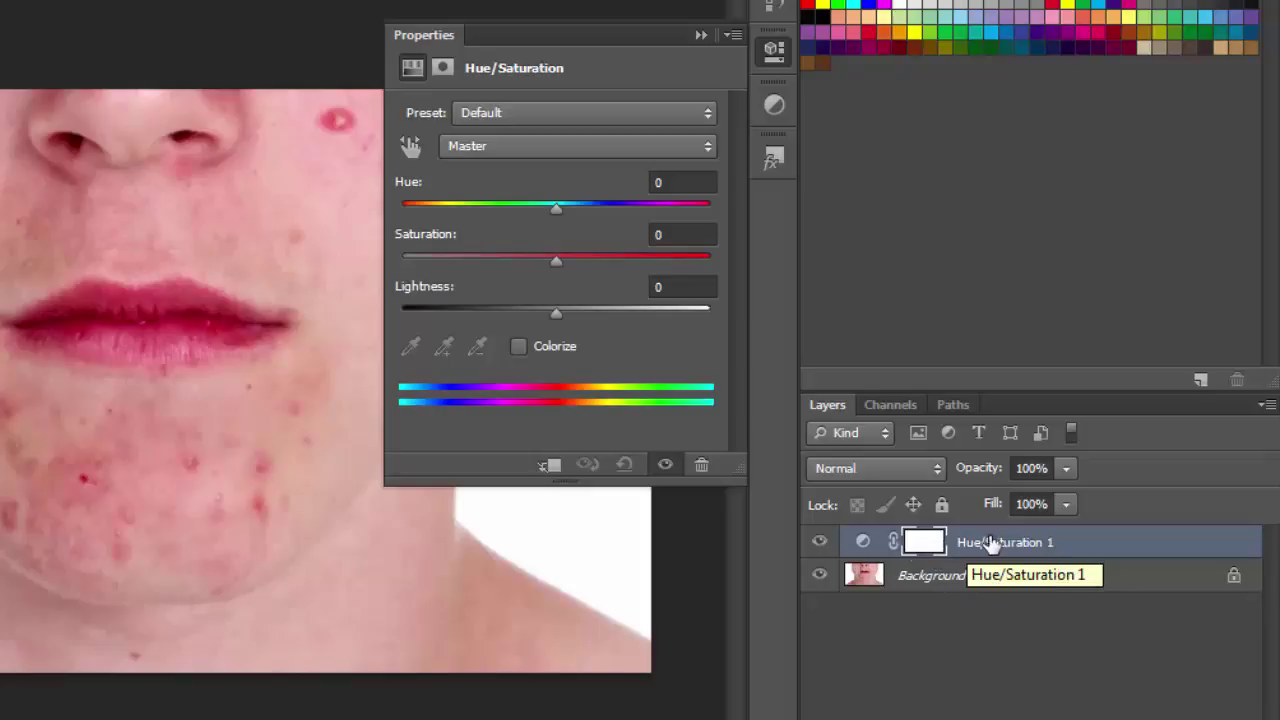
{"action": "left_click", "coordinate": [620, 113]}
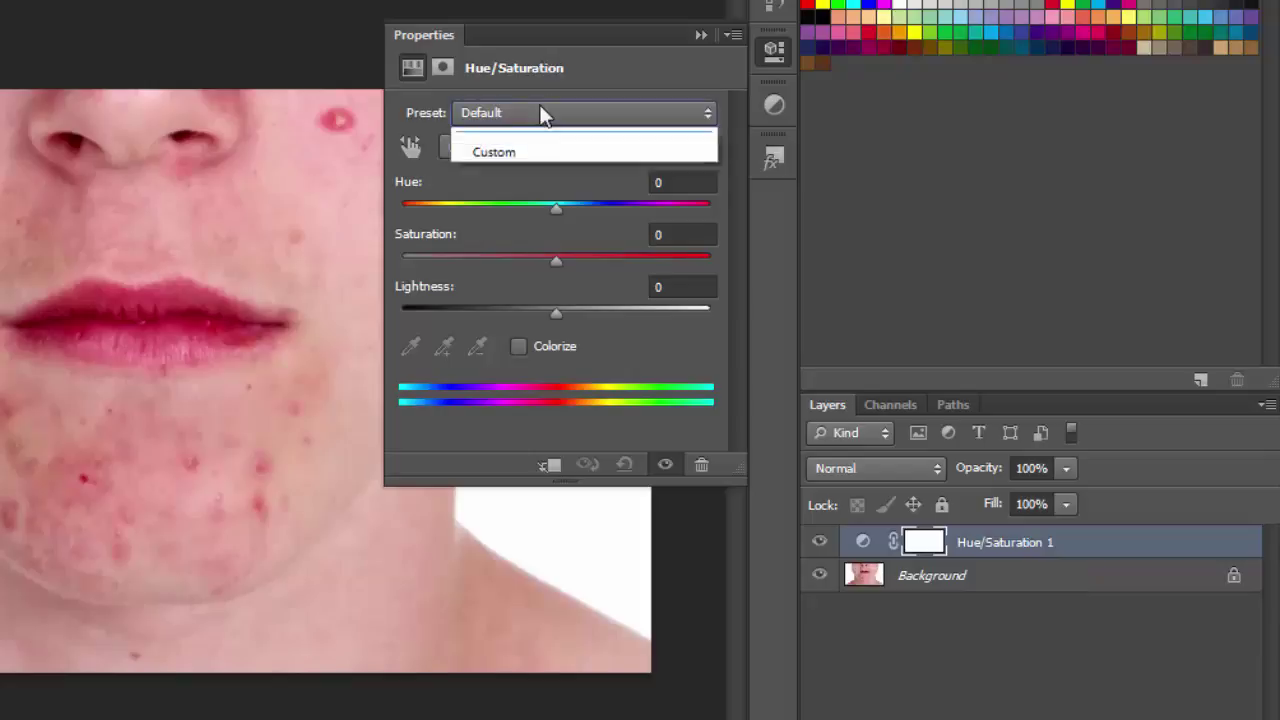
{"action": "left_click", "coordinate": [446, 64]}
{"action": "left_click", "coordinate": [411, 67]}
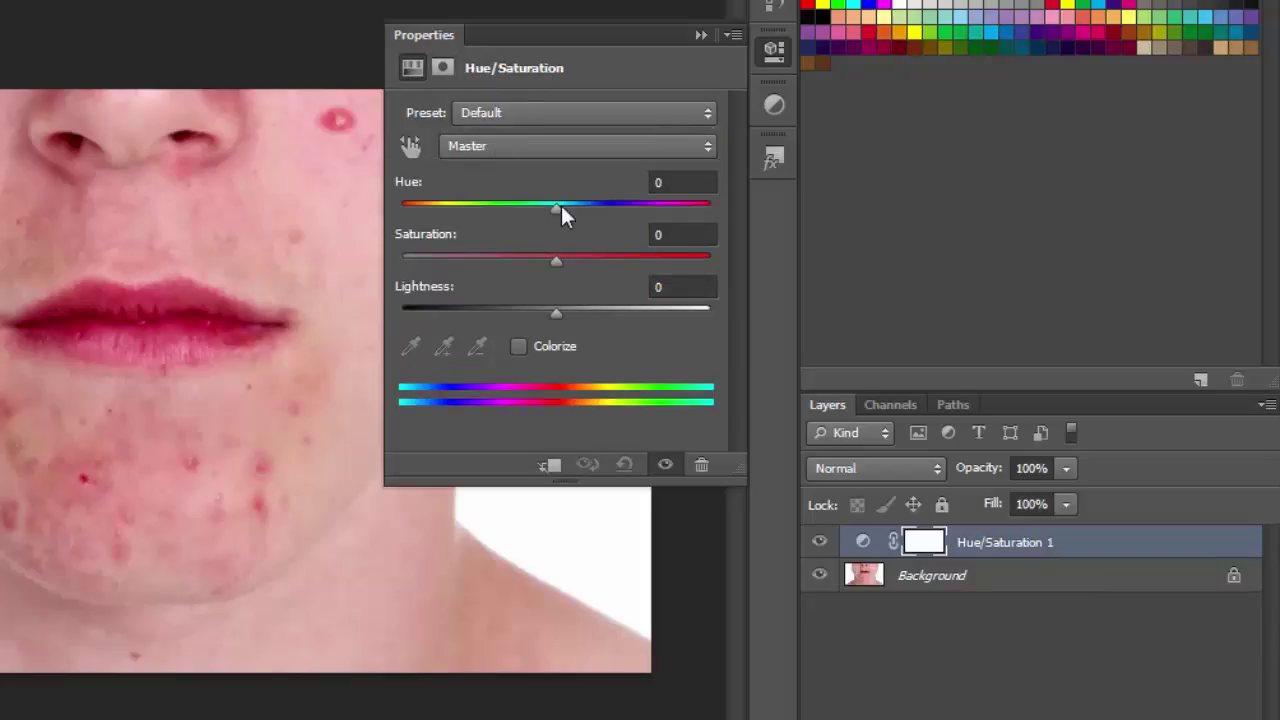
- Set the adjustment layer's Master hue to +12 and its saturation to +100
{"action": "left_click_drag", "start_coordinate": [558, 208], "coordinate": [455, 224]}
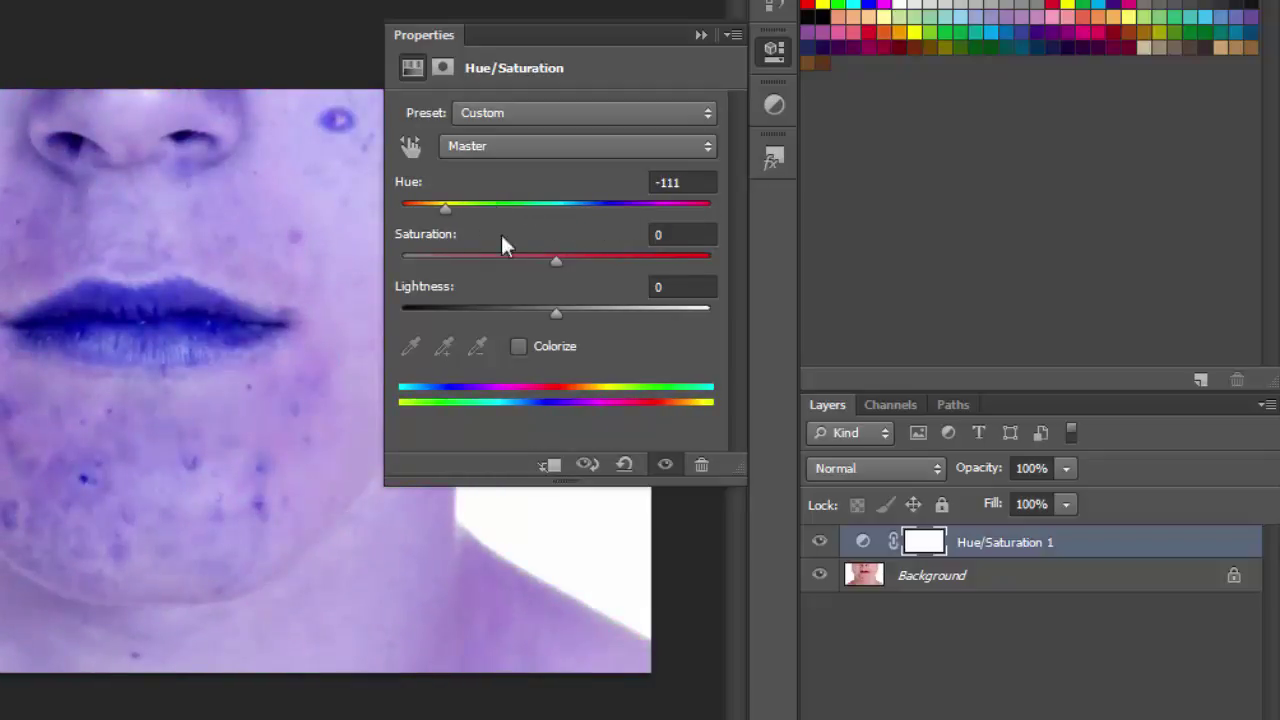
{"action": "left_click_drag", "start_coordinate": [576, 266], "coordinate": [710, 260]}
{"action": "left_click_drag", "start_coordinate": [446, 208], "coordinate": [576, 210]}
{"action": "mouse_move", "coordinate": [556, 313]}
{"action": "left_mouse_down"}
{"action": "mouse_move", "coordinate": [726, 311]}
{"action": "mouse_move", "coordinate": [495, 331]}
{"action": "mouse_move", "coordinate": [631, 314]}
{"action": "mouse_move", "coordinate": [556, 316]}
{"action": "left_mouse_up"}
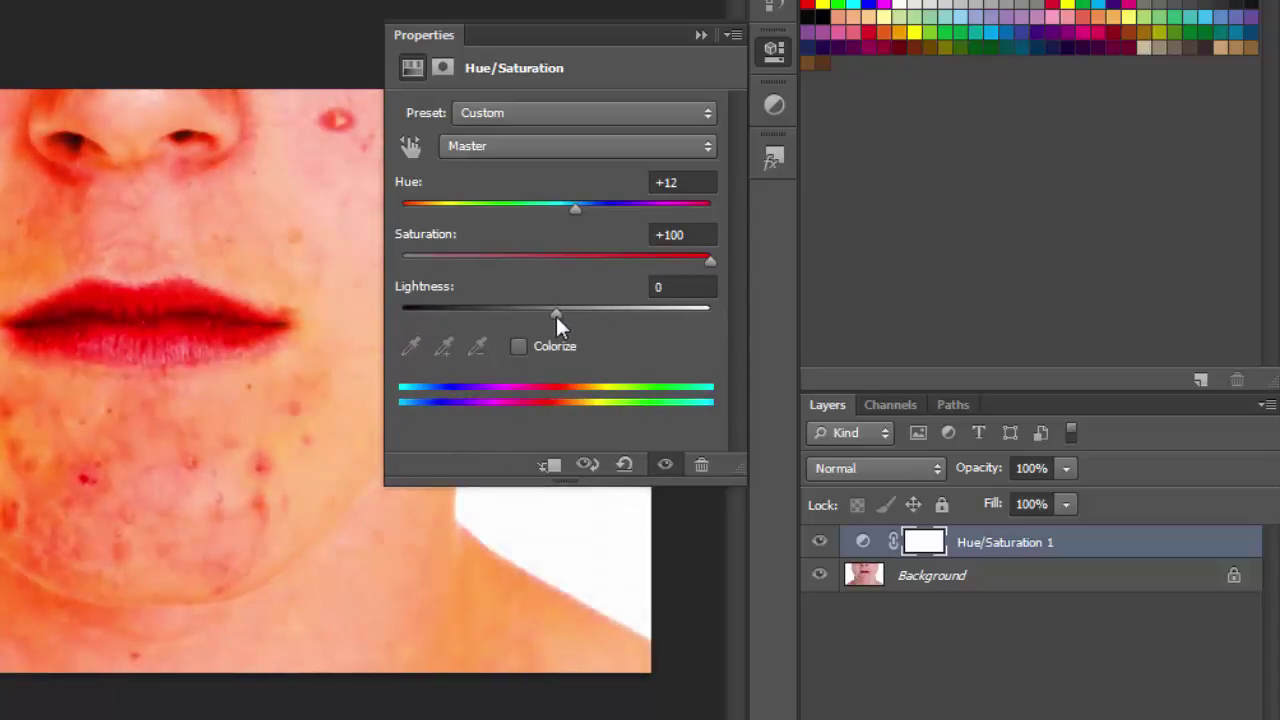
- Switch the Hue/Saturation adjustment from Master to Reds and set the hue to +180
{"action": "left_click", "coordinate": [602, 146]}
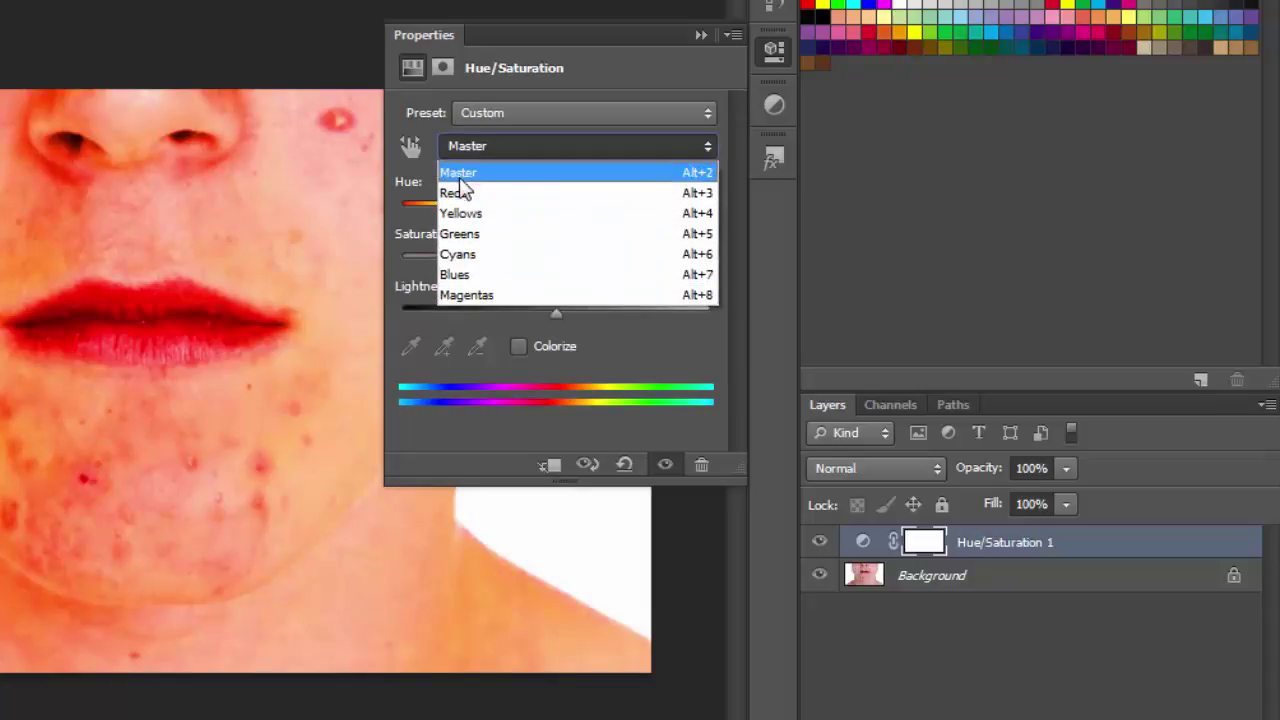
{"action": "left_click", "coordinate": [478, 172]}
{"action": "left_click", "coordinate": [513, 145]}
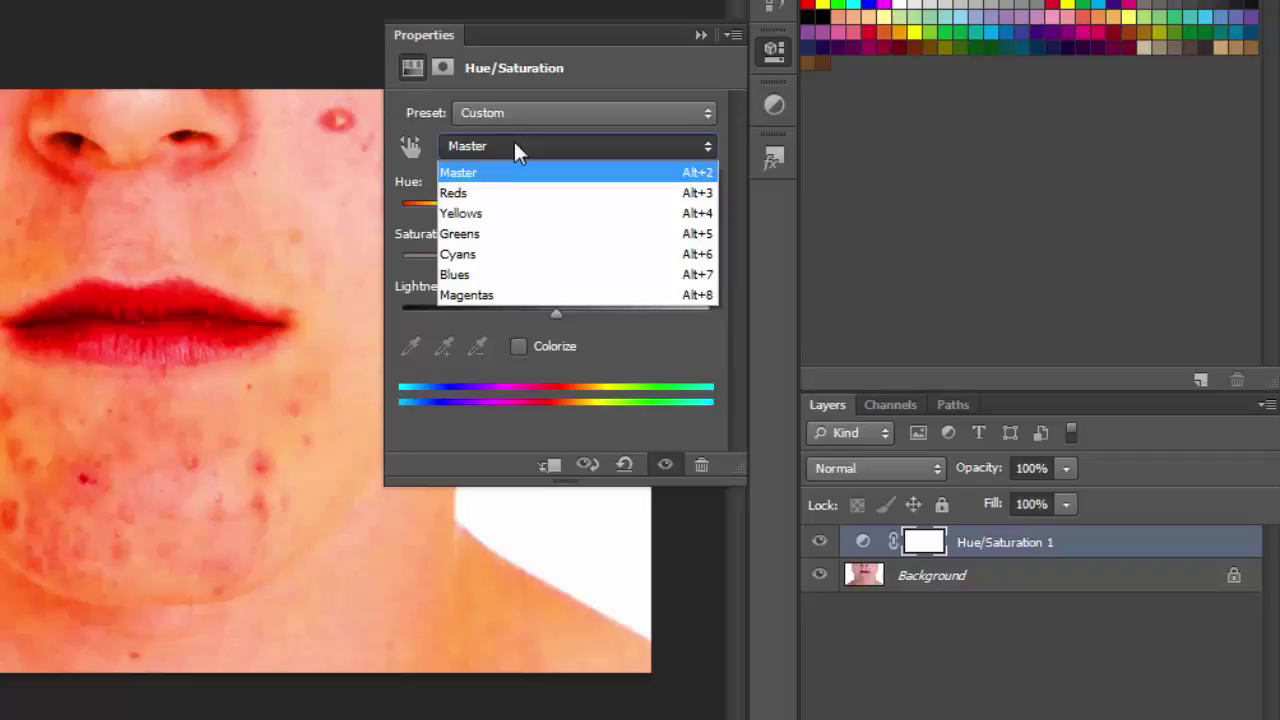
{"action": "left_click", "coordinate": [506, 194]}
{"action": "left_click_drag", "start_coordinate": [623, 205], "coordinate": [753, 204]}
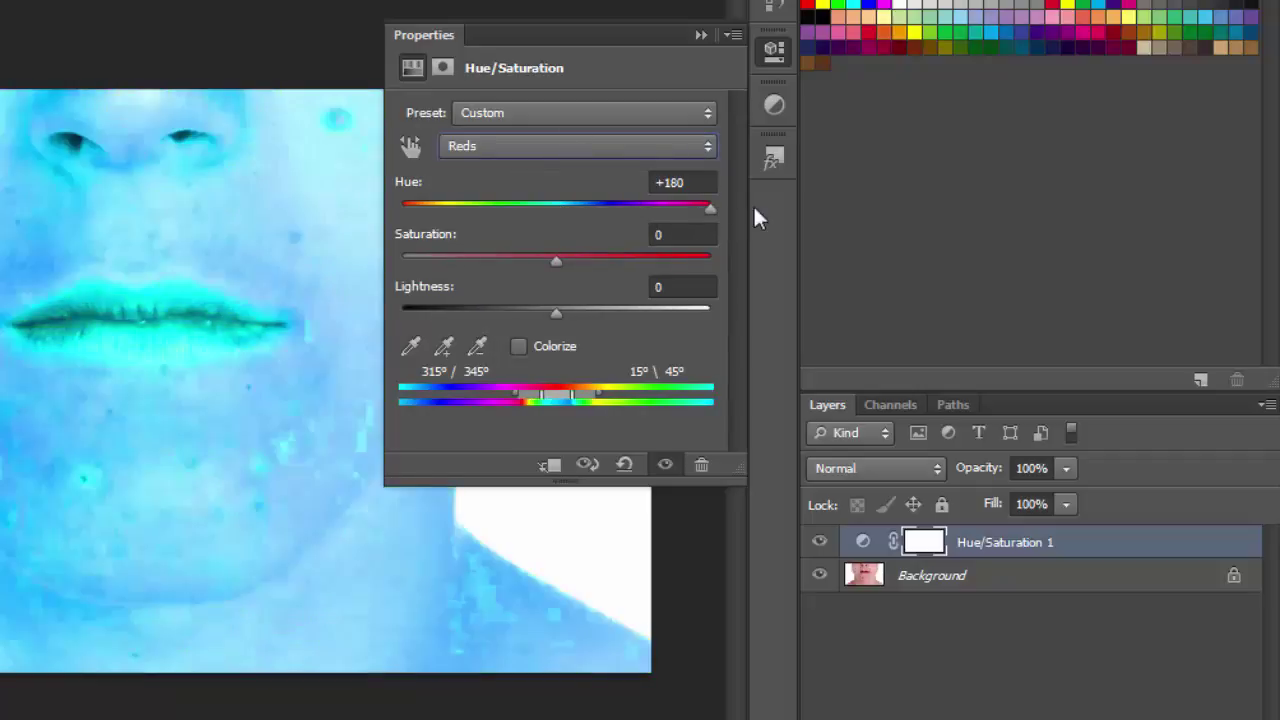
- Select the Greens in the Hue/Saturation adjustment and shift their color range to 121°/150° and 180°\209°
{"action": "left_click", "coordinate": [610, 146]}
{"action": "left_click", "coordinate": [565, 237]}
{"action": "left_click", "coordinate": [565, 155]}
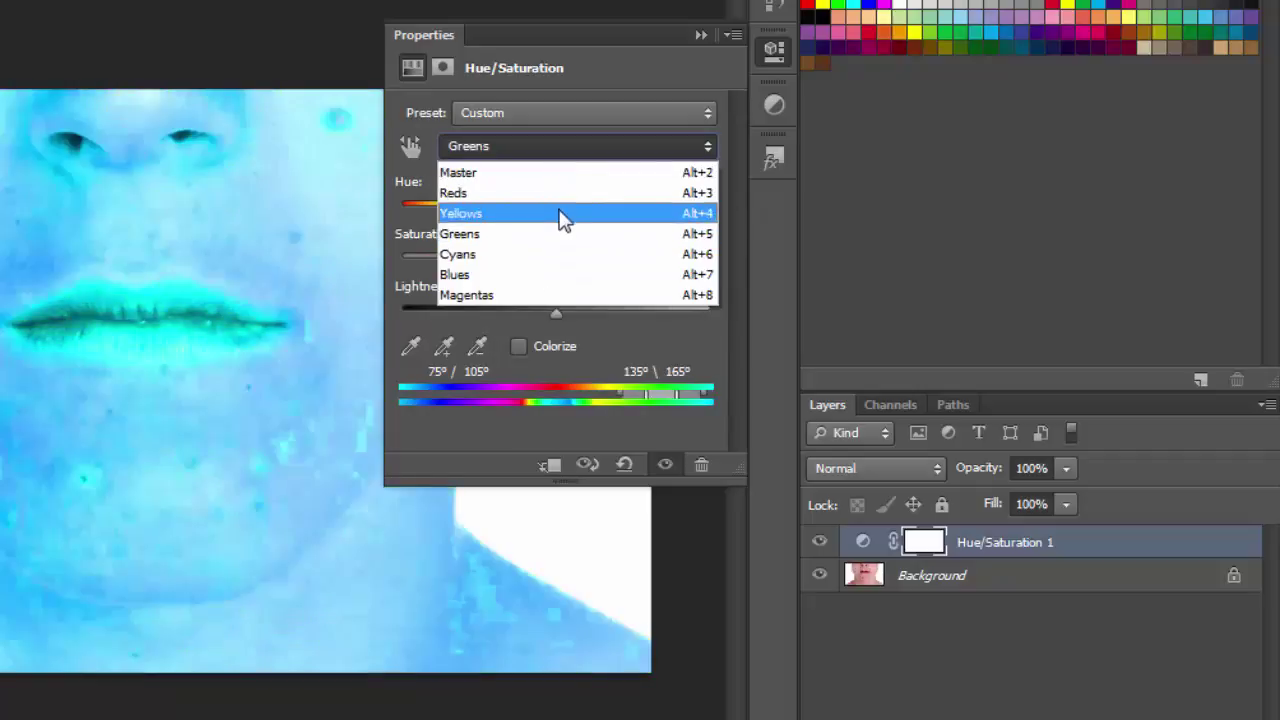
{"action": "left_click", "coordinate": [658, 393]}
{"action": "left_click_drag", "start_coordinate": [658, 393], "coordinate": [699, 400]}
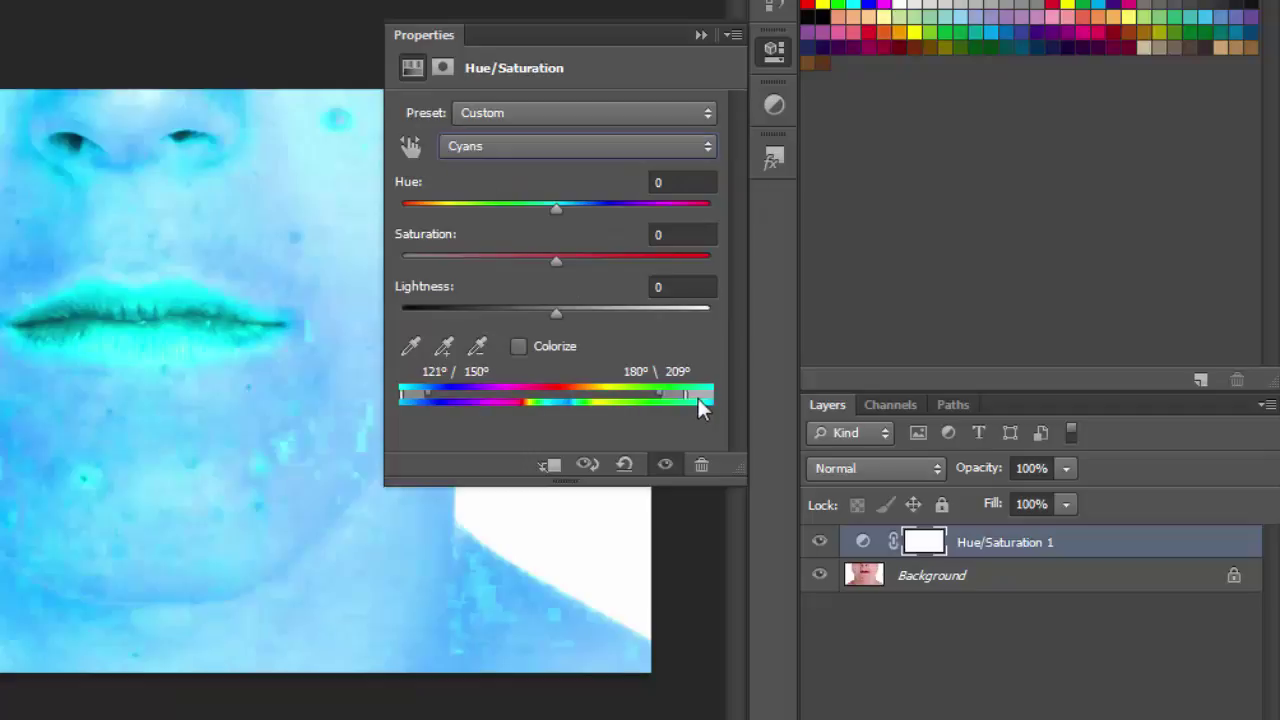
- Set the Reds of the Hue/Saturation adjustment to hue -113, saturation +100 and lightness -62, and collapse its settings
{"action": "left_click", "coordinate": [542, 154]}
{"action": "left_click", "coordinate": [535, 195]}
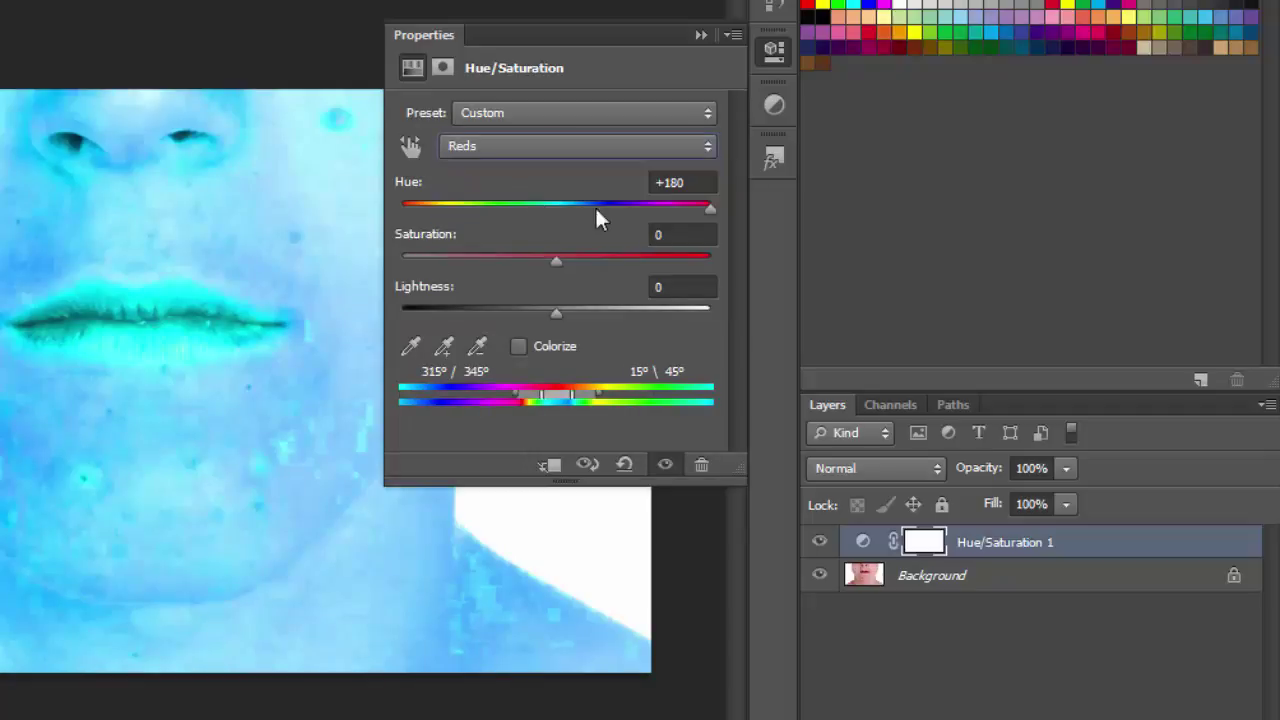
{"action": "left_click_drag", "start_coordinate": [706, 210], "coordinate": [594, 210]}
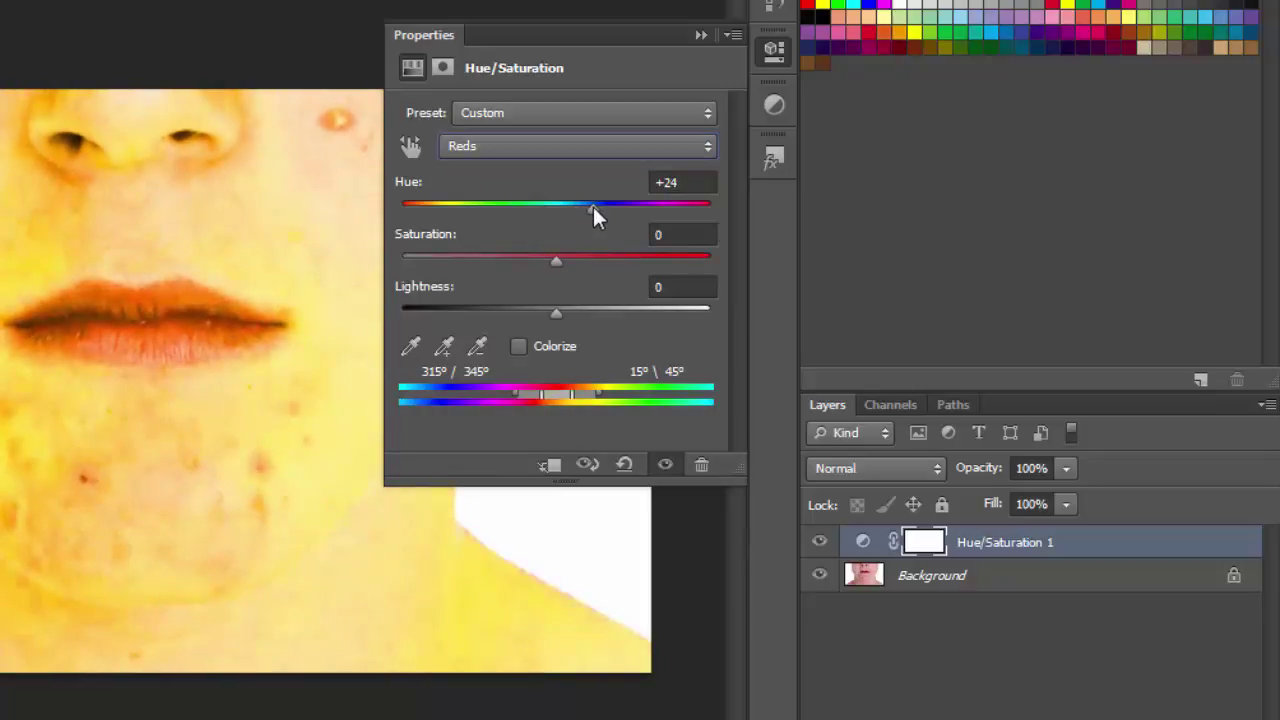
{"action": "left_click_drag", "start_coordinate": [556, 264], "coordinate": [616, 263]}
{"action": "left_click_drag", "start_coordinate": [556, 313], "coordinate": [618, 313]}
{"action": "left_click_drag", "start_coordinate": [593, 208], "coordinate": [506, 208]}
{"action": "left_click_drag", "start_coordinate": [614, 259], "coordinate": [701, 263]}
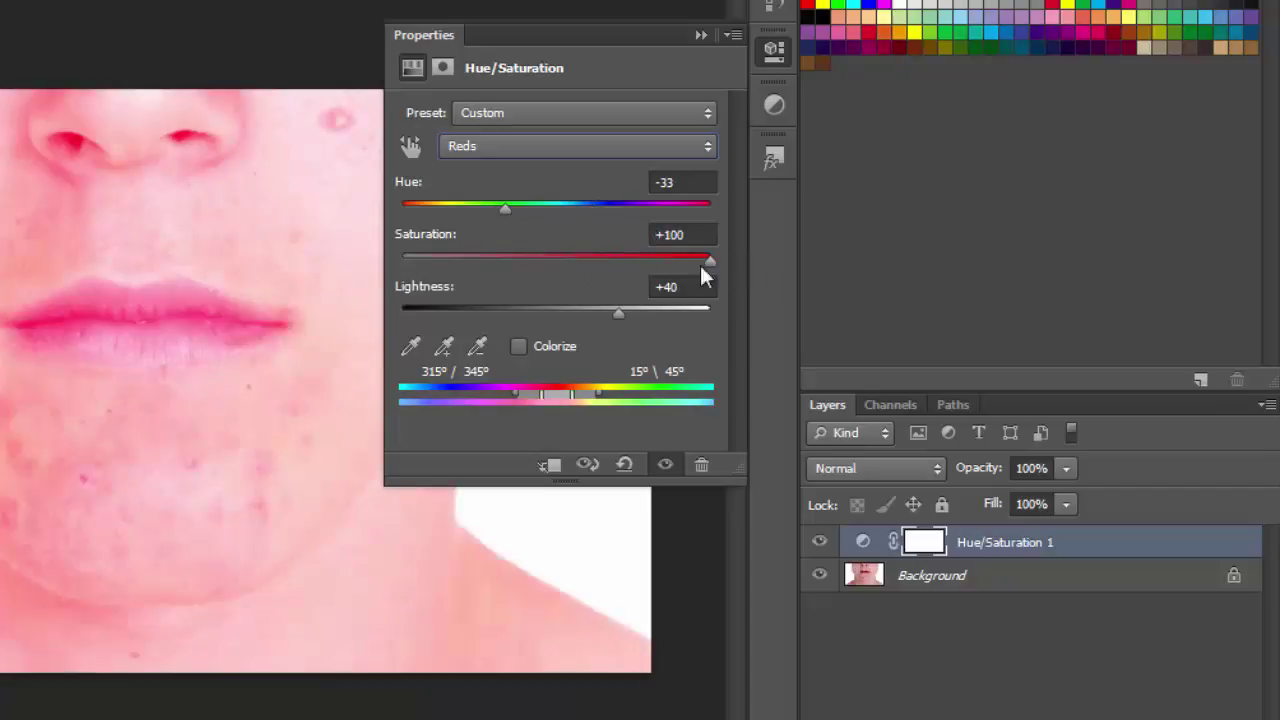
{"action": "left_click_drag", "start_coordinate": [507, 210], "coordinate": [449, 228]}
{"action": "left_click_drag", "start_coordinate": [617, 322], "coordinate": [460, 319]}
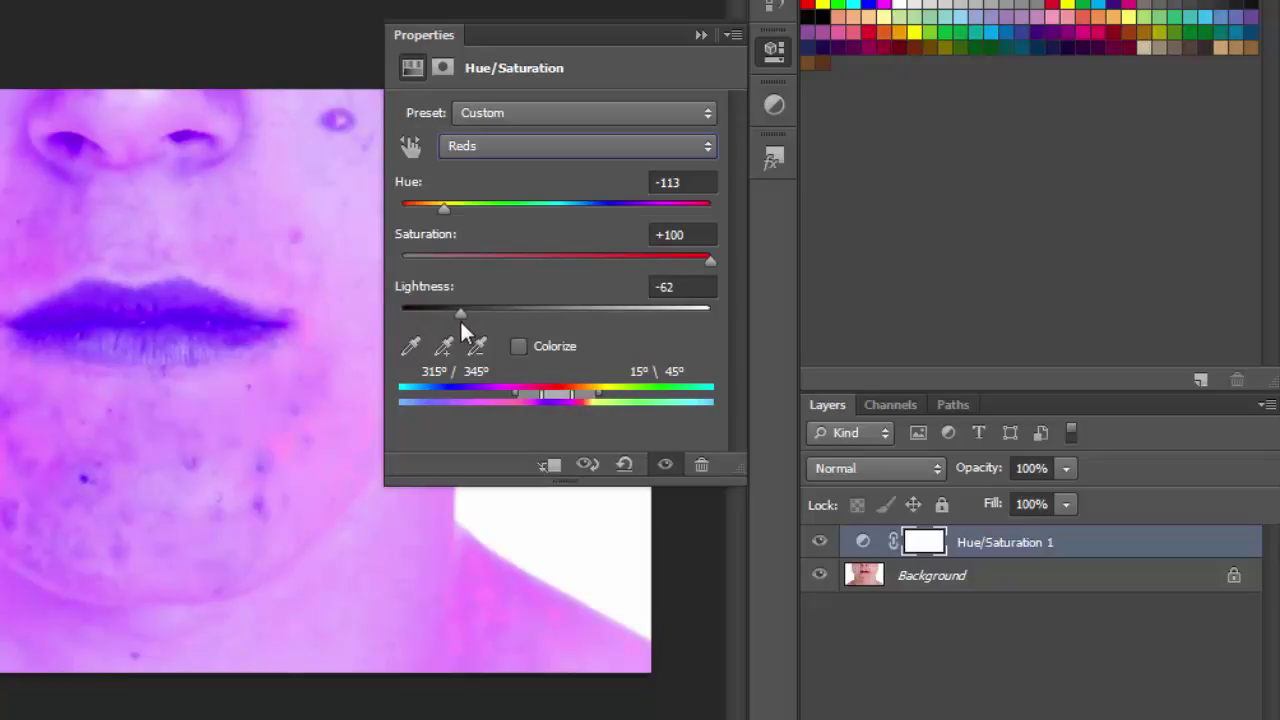
{"action": "left_click", "coordinate": [700, 34]}
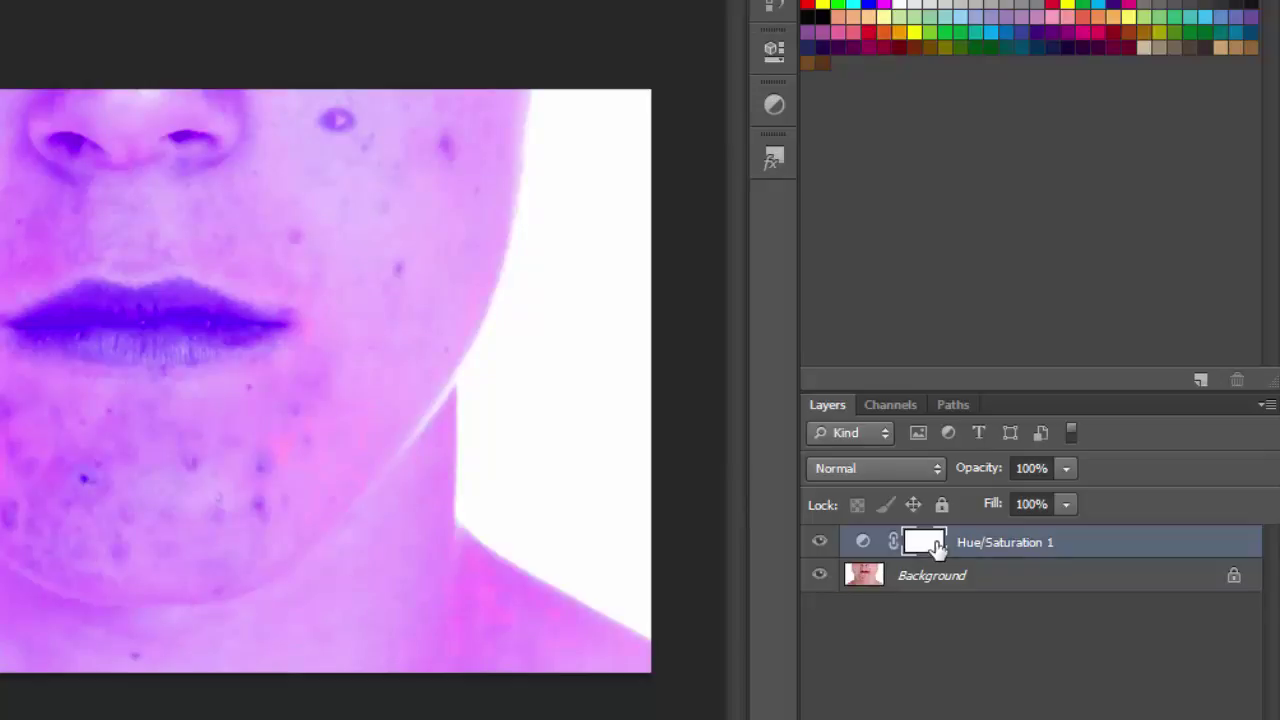
- Reopen the Hue/Saturation layer's properties and show its layer mask settings
{"action": "left_click", "coordinate": [774, 105]}
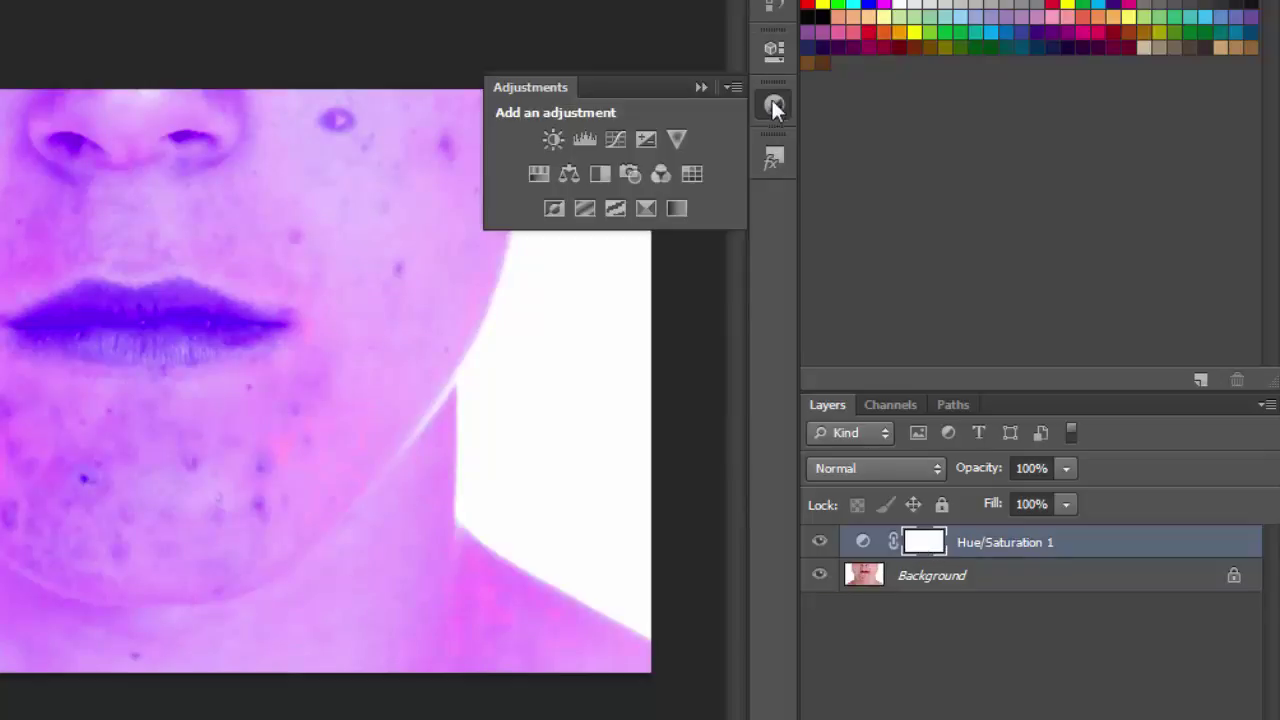
{"action": "left_click", "coordinate": [773, 48]}
{"action": "left_click", "coordinate": [401, 69]}
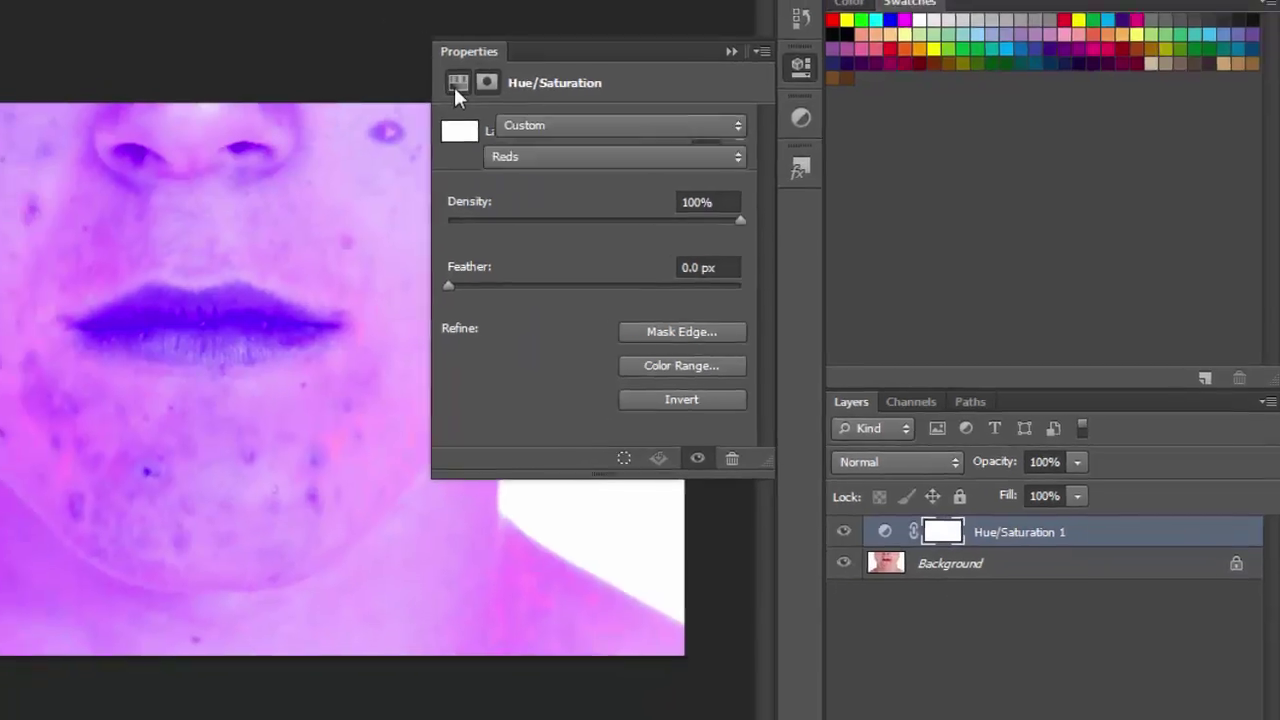
{"action": "left_click", "coordinate": [486, 82]}
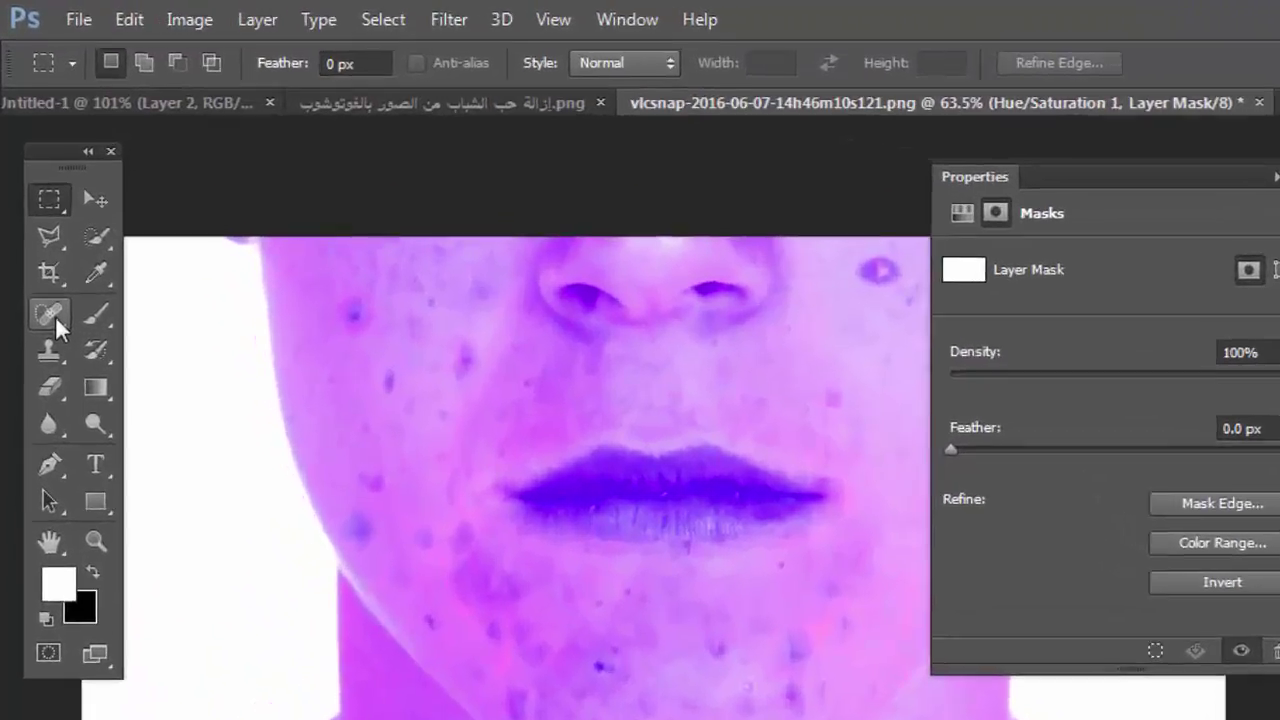
- Activate the Spot Healing Brush Tool and set its brush size to 39 px
{"action": "left_click", "coordinate": [64, 208]}
{"action": "left_click", "coordinate": [65, 361]}
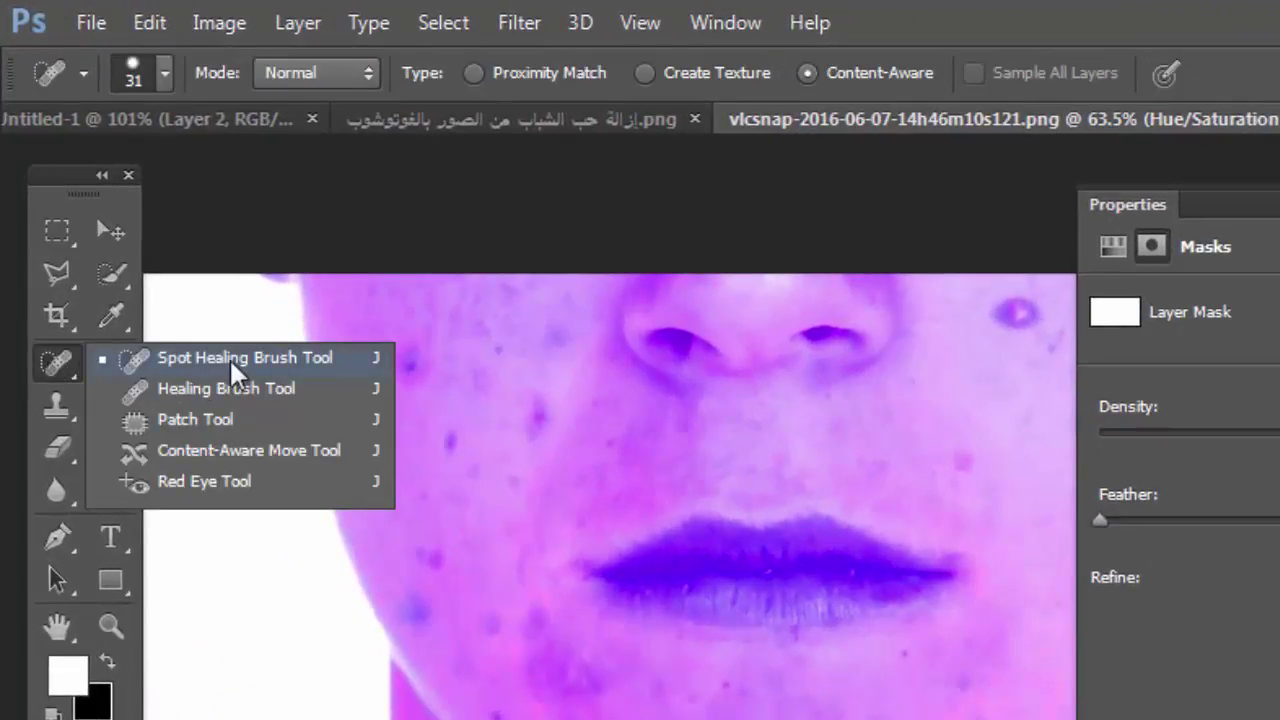
{"action": "left_click", "coordinate": [229, 357]}
{"action": "left_click", "coordinate": [63, 366]}
{"action": "left_click", "coordinate": [187, 362]}
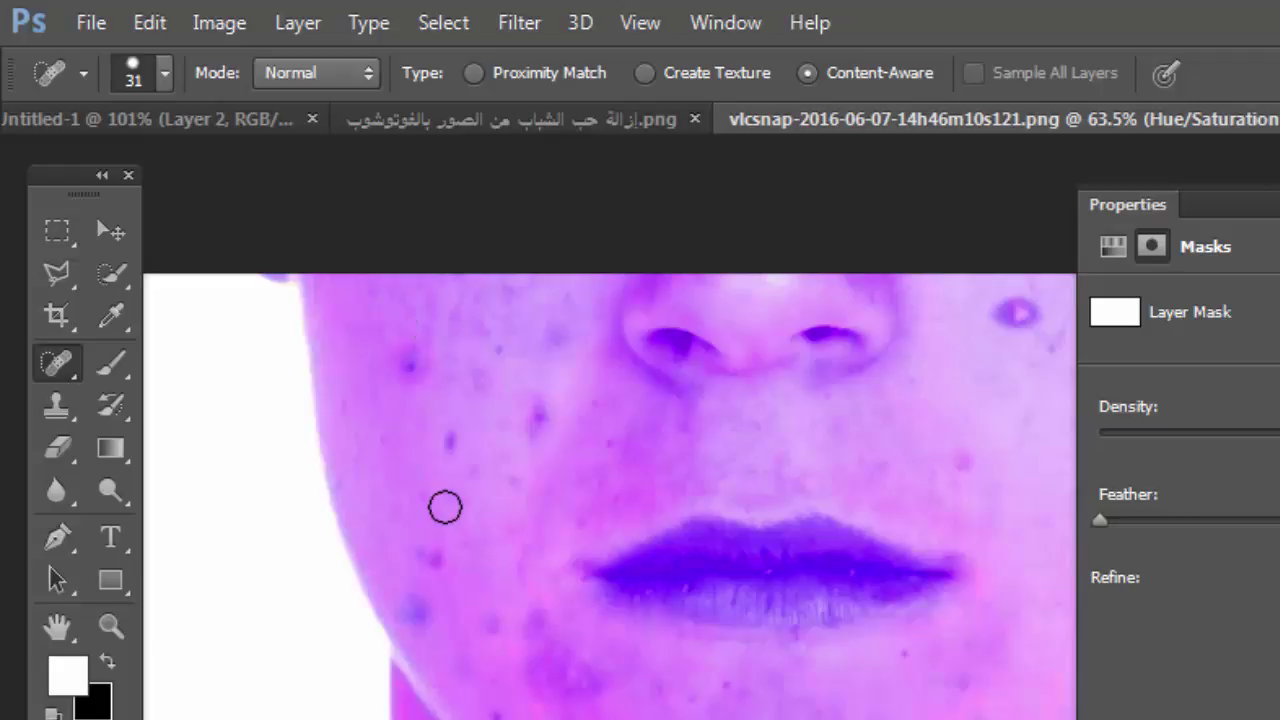
{"action": "right_click", "coordinate": [65, 358]}
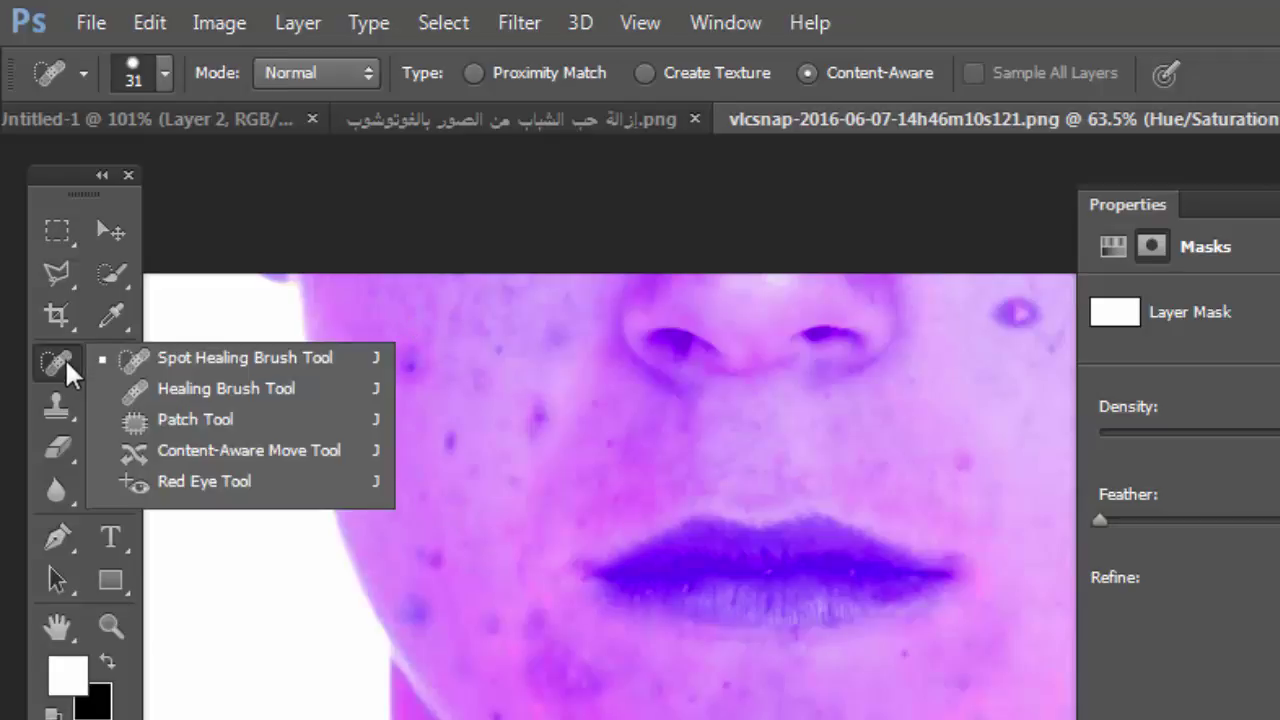
{"action": "left_click", "coordinate": [162, 356]}
{"action": "left_click", "coordinate": [166, 72]}
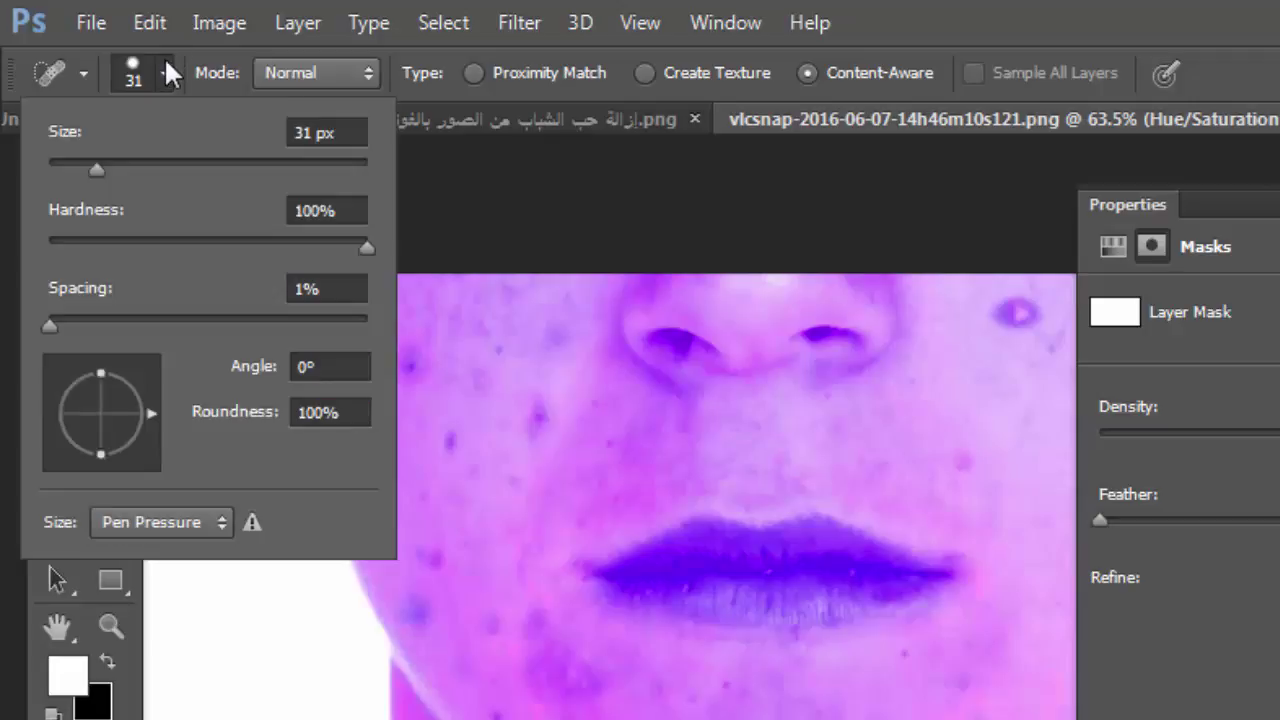
{"action": "left_click_drag", "start_coordinate": [97, 165], "coordinate": [109, 162]}
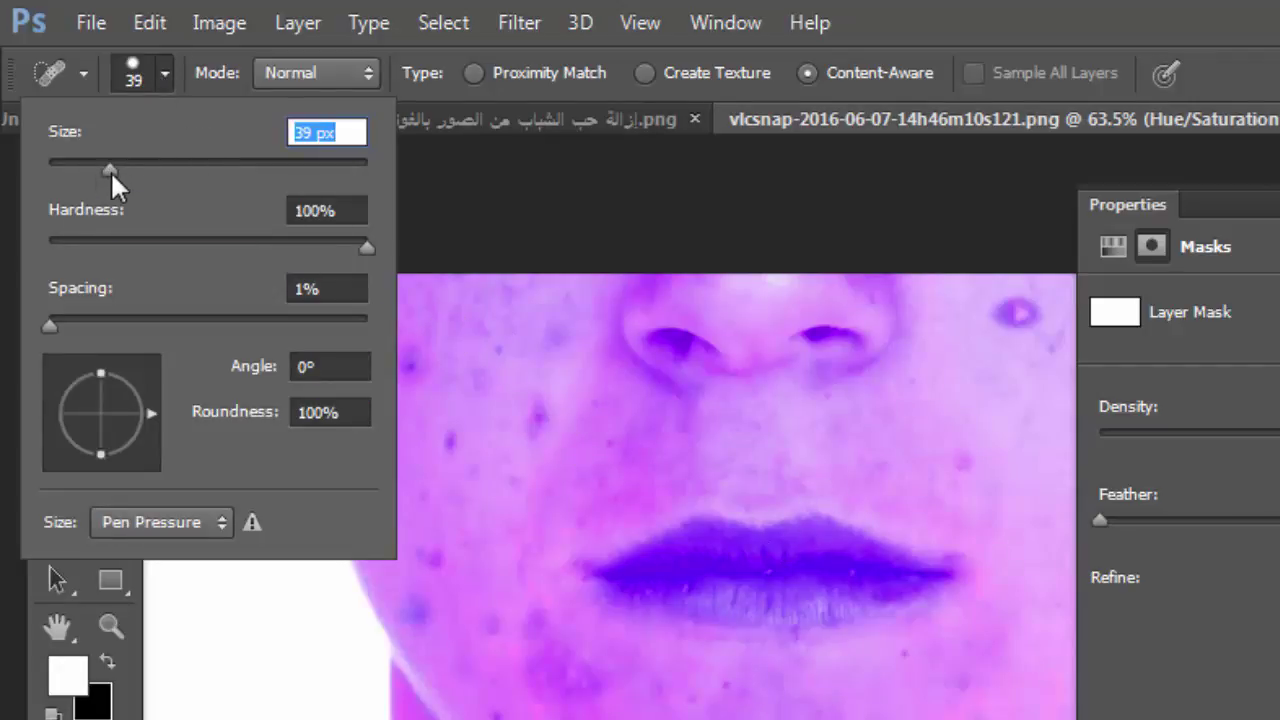
- Set the healing brush size to 36 px, keeping its hardness at 100%
{"action": "left_click_drag", "start_coordinate": [110, 170], "coordinate": [104, 170]}
{"action": "left_click_drag", "start_coordinate": [366, 245], "coordinate": [368, 245]}
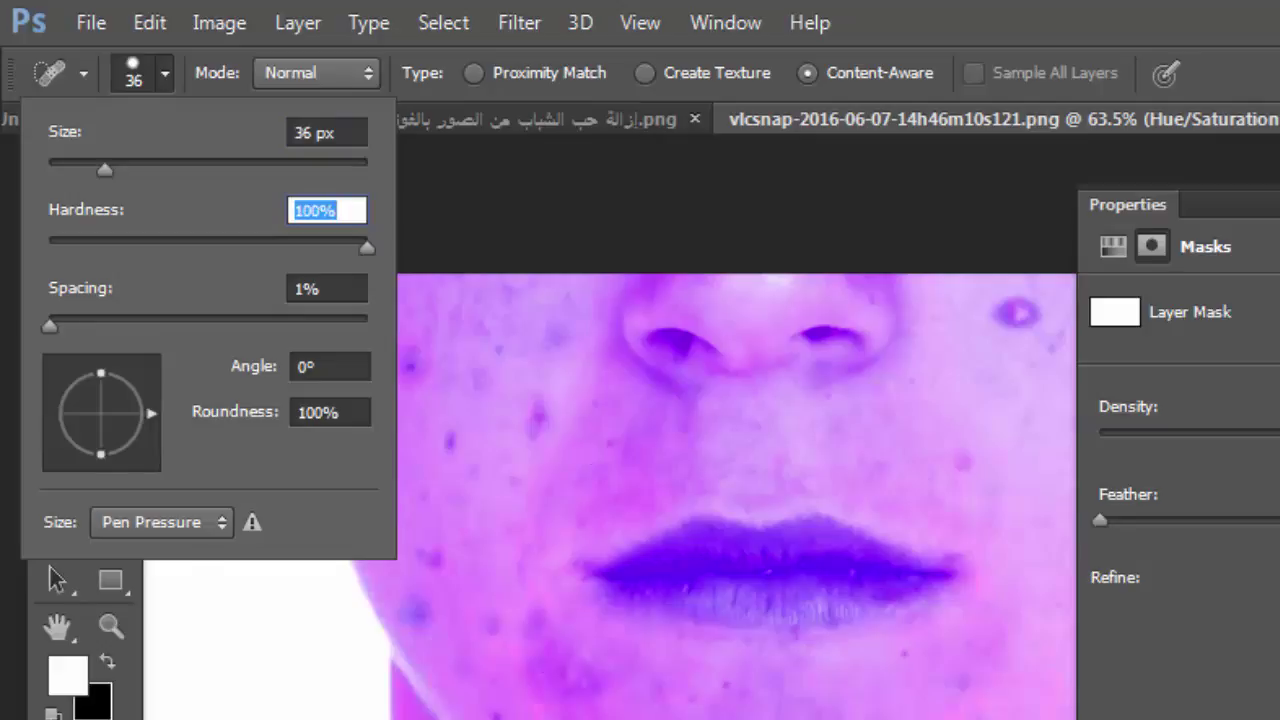
{"action": "key", "text": "Return"}
- Select the Background layer for retouching and put the layer properties away
{"action": "mouse_move", "coordinate": [1011, 306]}
{"action": "left_mouse_down"}
{"action": "mouse_move", "coordinate": [1000, 307]}
{"action": "mouse_move", "coordinate": [1025, 291]}
{"action": "left_mouse_up"}
{"action": "left_click", "coordinate": [1243, 628]}
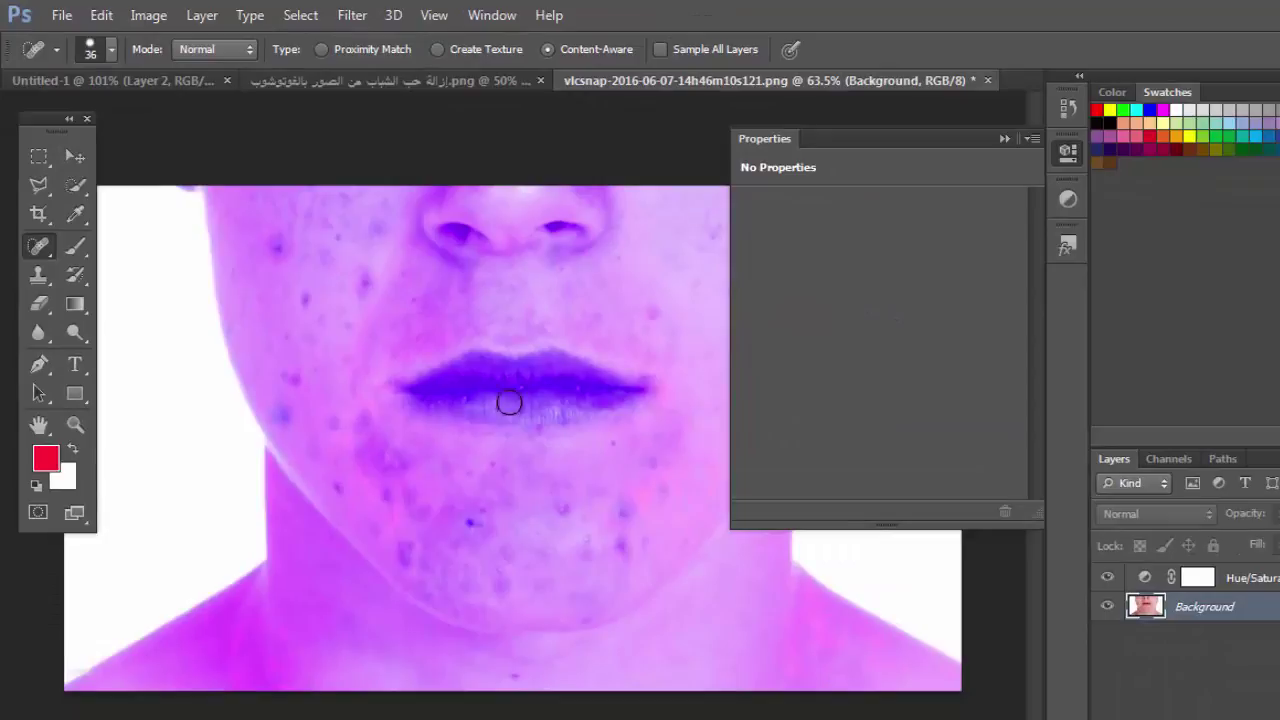
{"action": "left_click", "coordinate": [1005, 135]}
- Heal the blemishes on the photo's right cheek and the spot beside the nose on the left cheek with the Spot Healing Brush
{"action": "key", "text": "z"}
{"action": "left_click", "coordinate": [746, 48]}
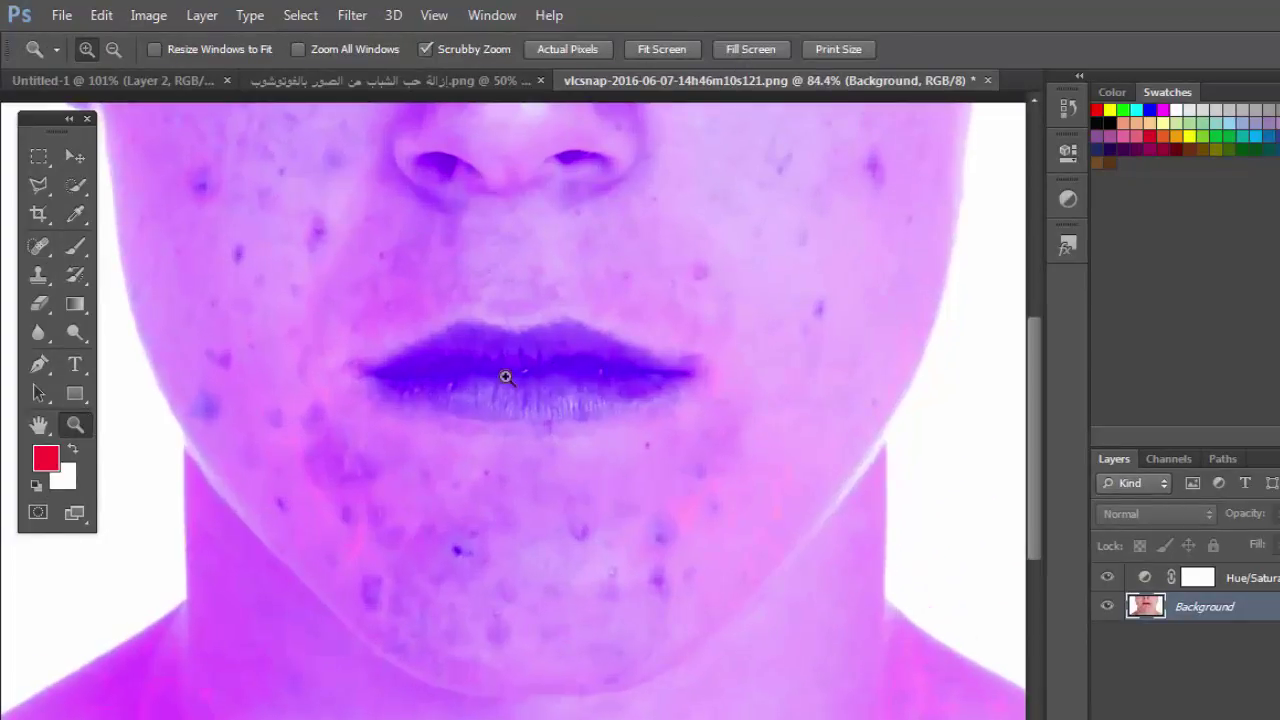
{"action": "left_click", "coordinate": [38, 248]}
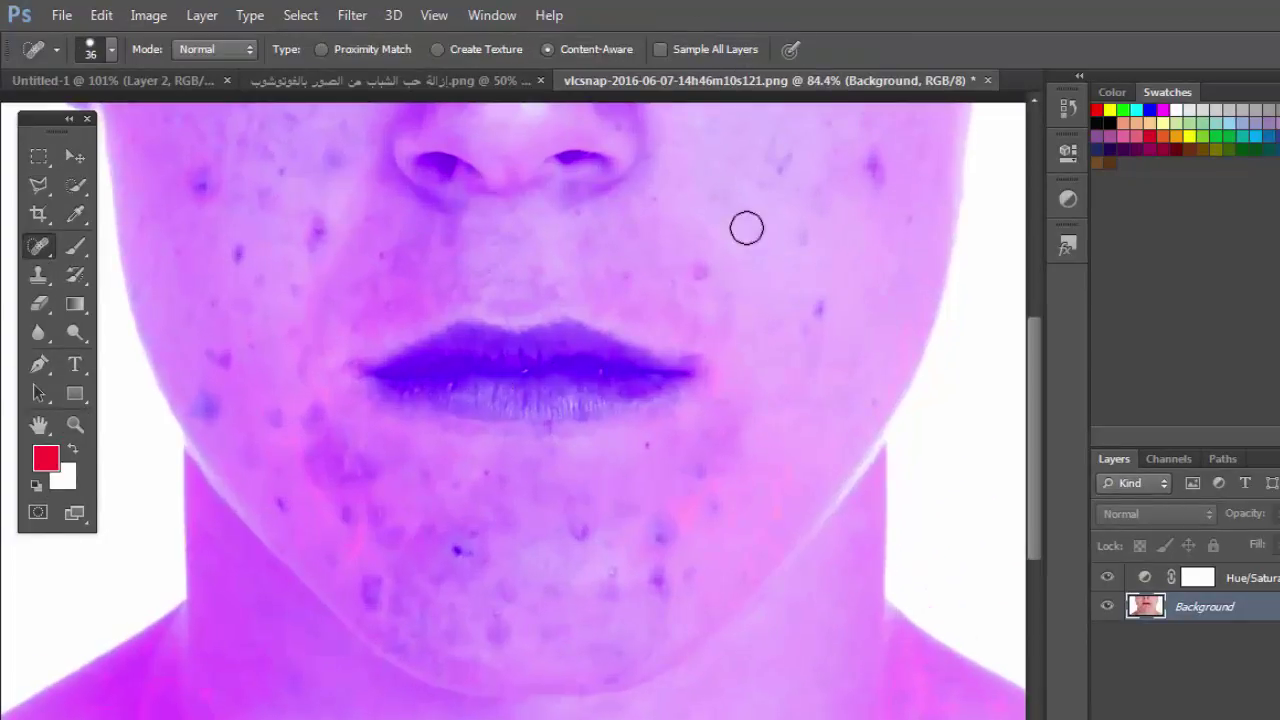
{"action": "left_click_drag", "start_coordinate": [843, 165], "coordinate": [872, 168]}
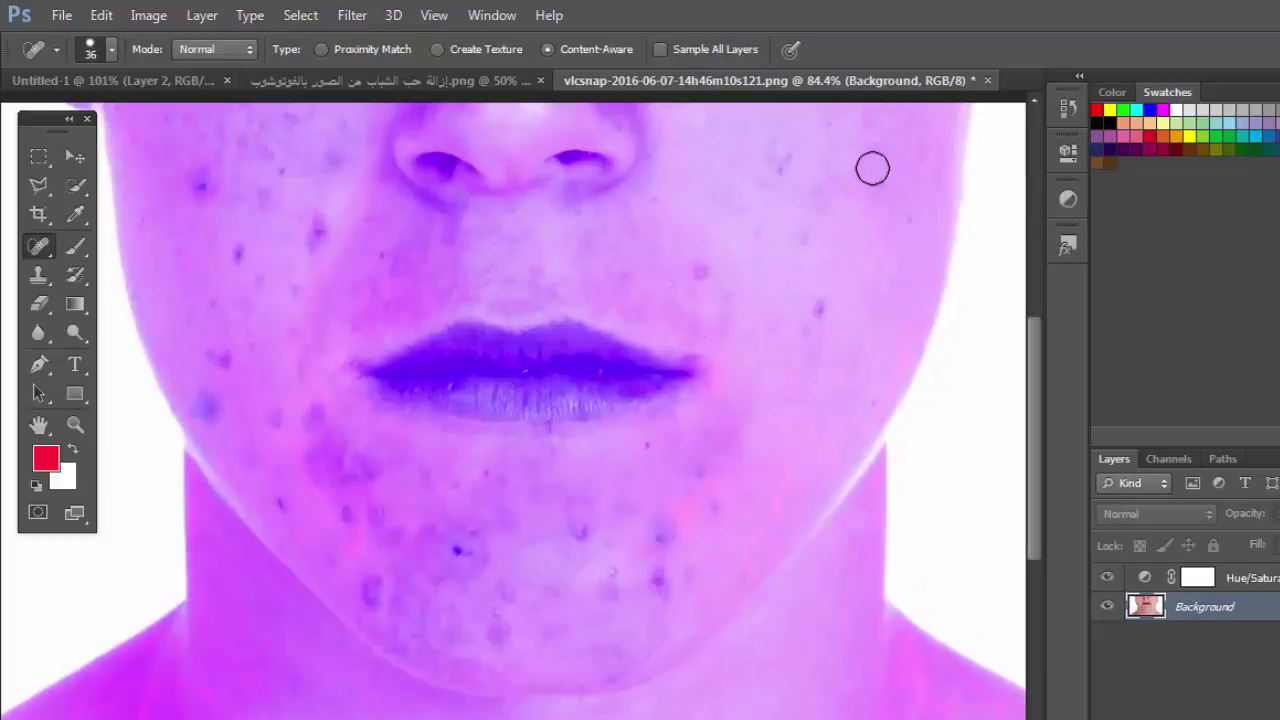
{"action": "left_click", "coordinate": [820, 300]}
{"action": "left_click_drag", "start_coordinate": [706, 274], "coordinate": [704, 274]}
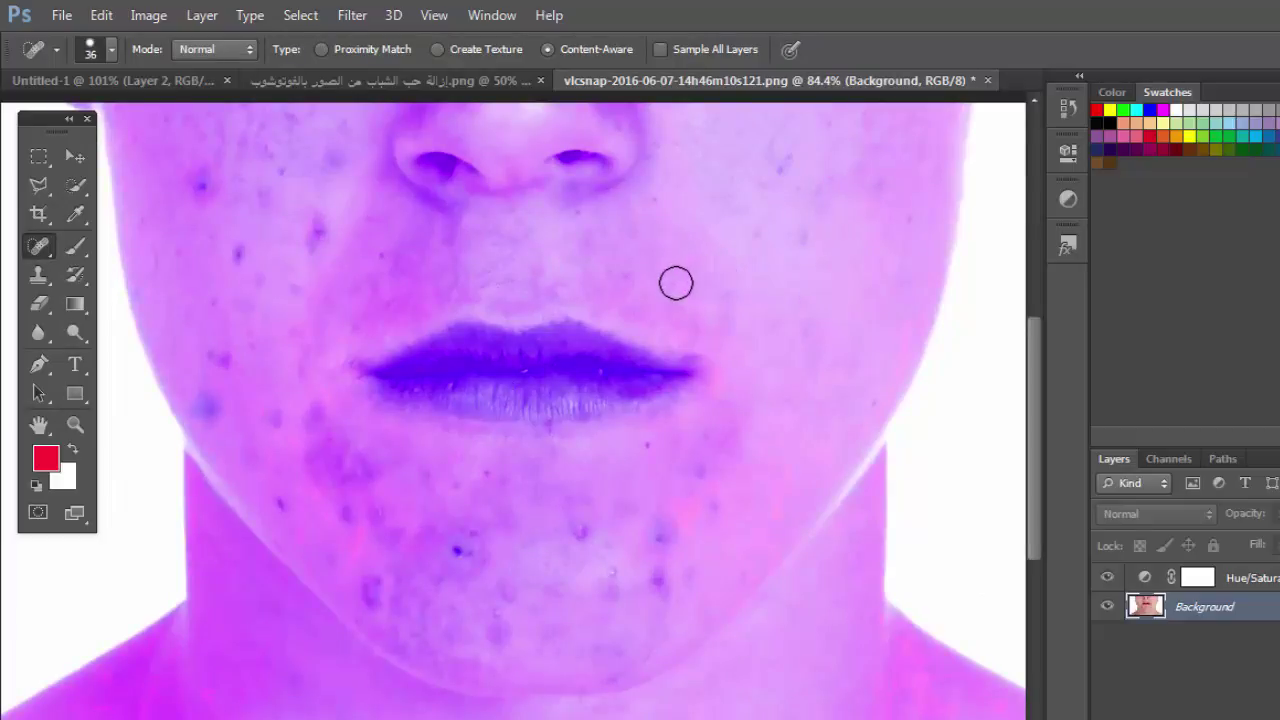
{"action": "left_click", "coordinate": [321, 231]}
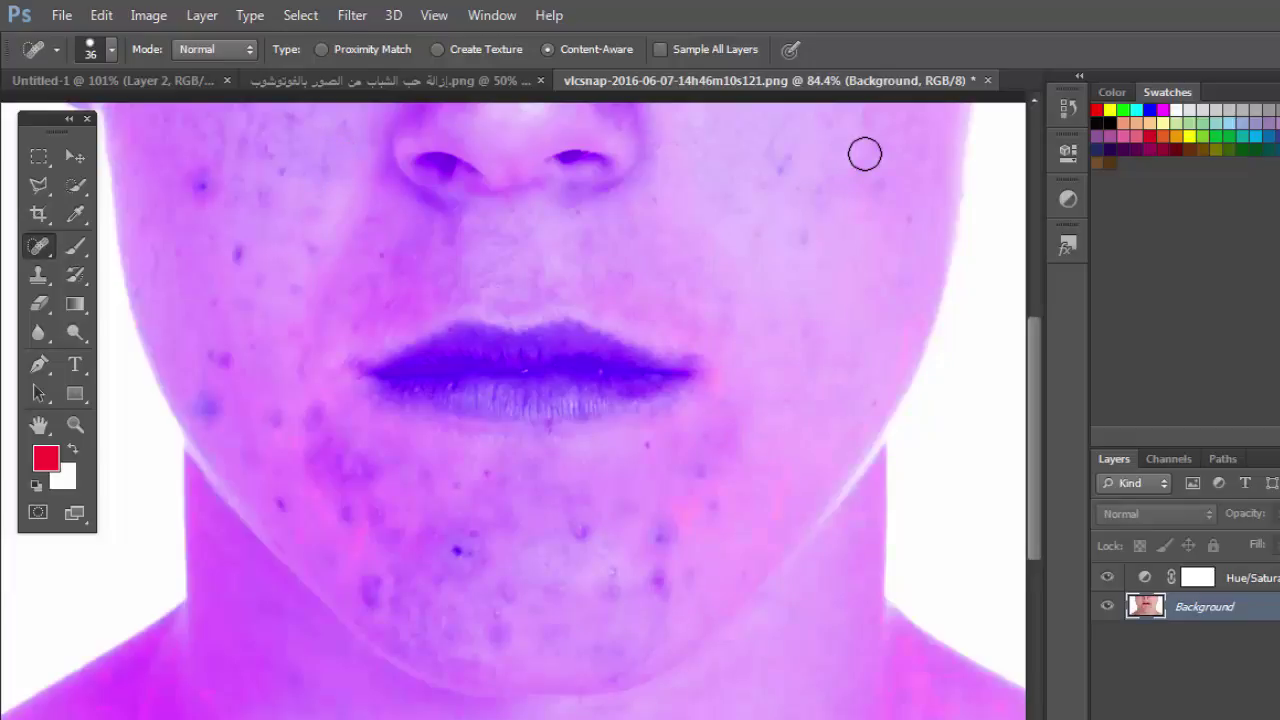
{"action": "left_click", "coordinate": [100, 15]}
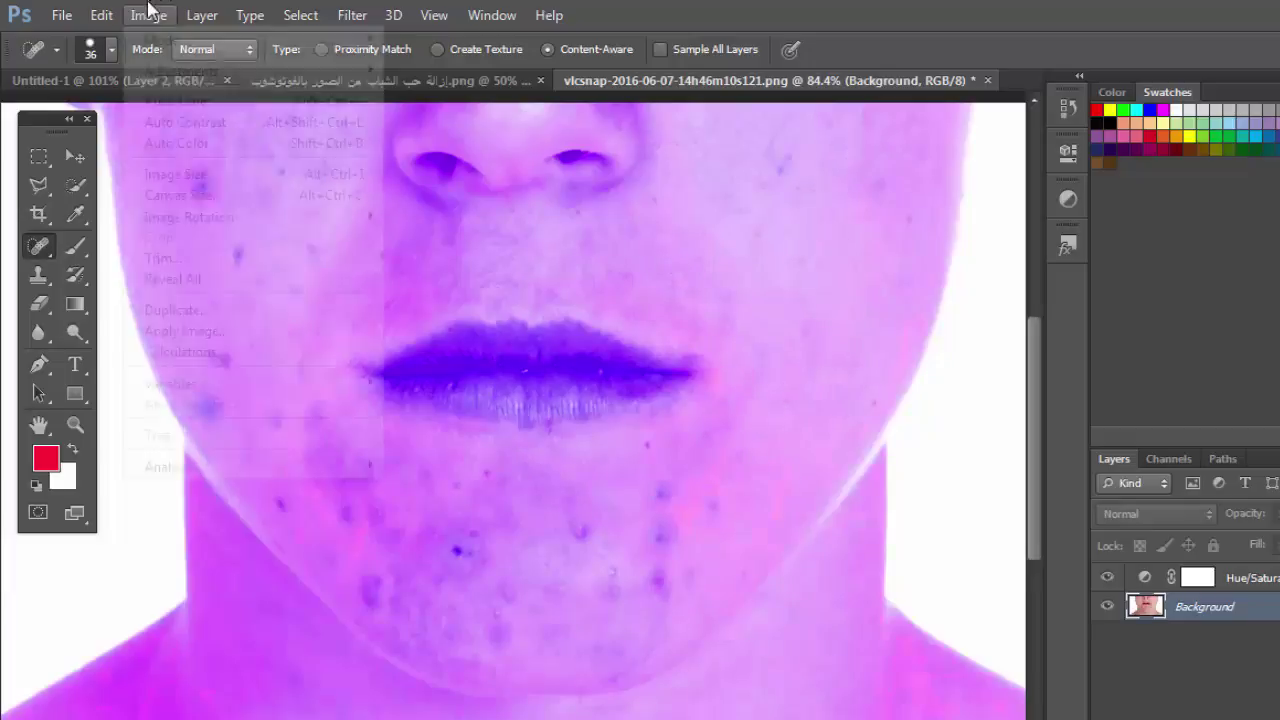
{"action": "left_click", "coordinate": [138, 61]}
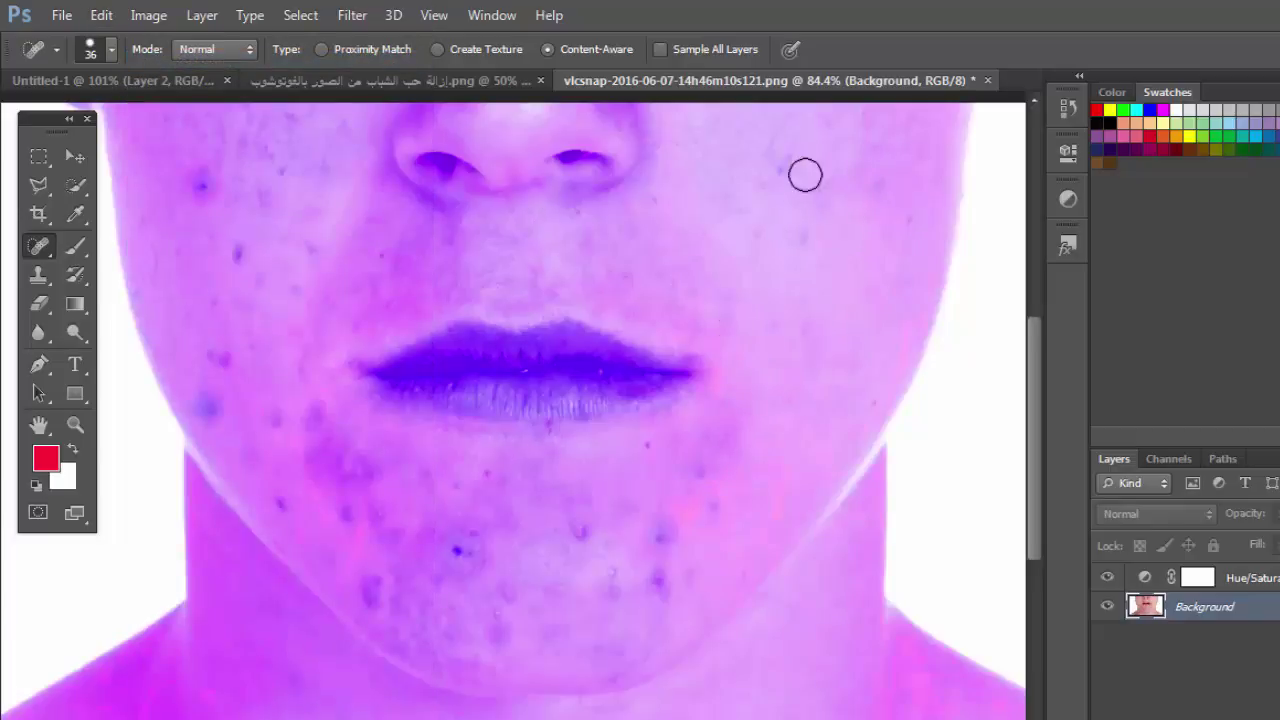
{"action": "left_click_drag", "start_coordinate": [807, 240], "coordinate": [783, 162]}
{"action": "left_click", "coordinate": [148, 16]}
{"action": "mouse_move", "coordinate": [283, 74]}
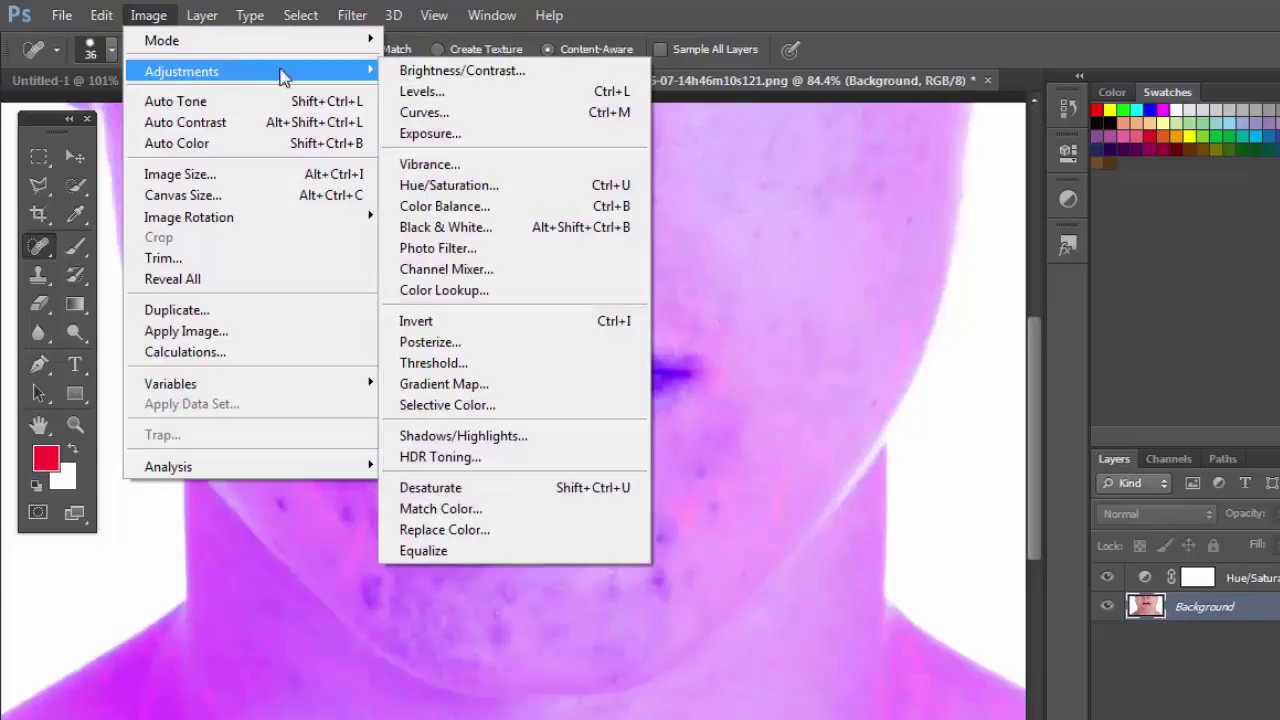
{"action": "left_click", "coordinate": [461, 437]}
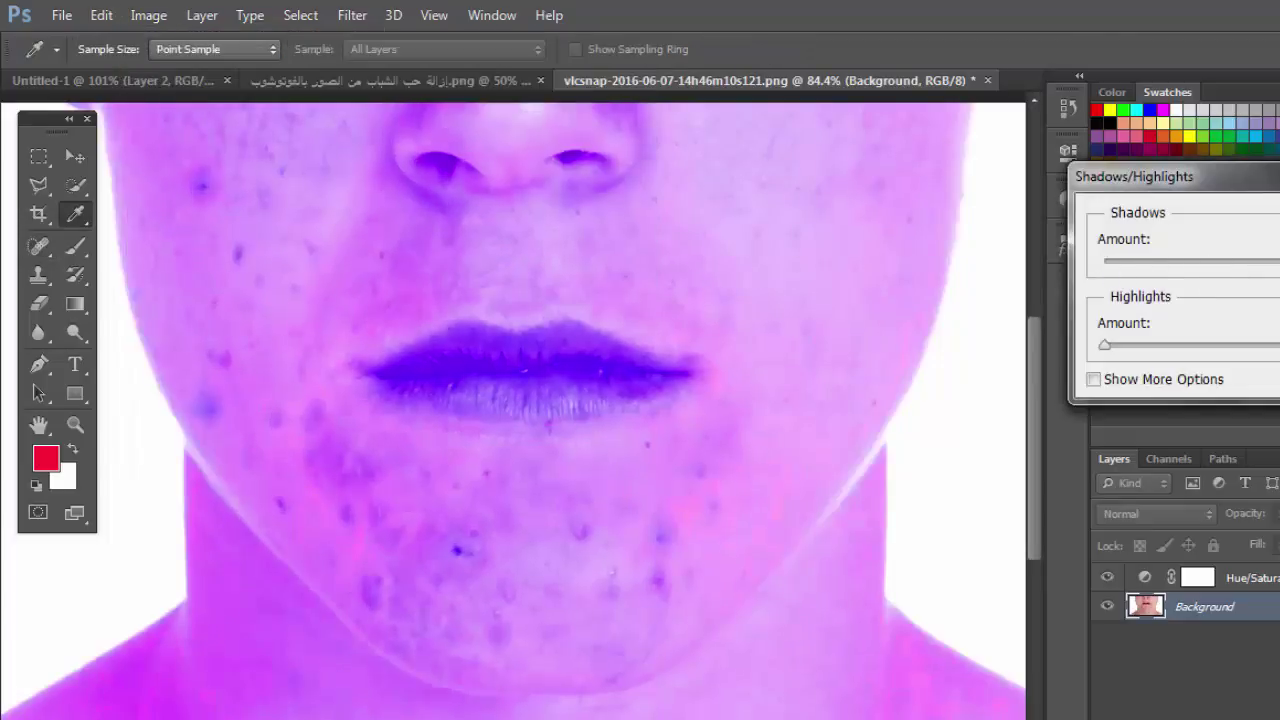
{"action": "key", "text": "Escape"}
- Heal the dark spots across the middle of the chin and below the right corner of the mouth
{"action": "left_click", "coordinate": [457, 549]}
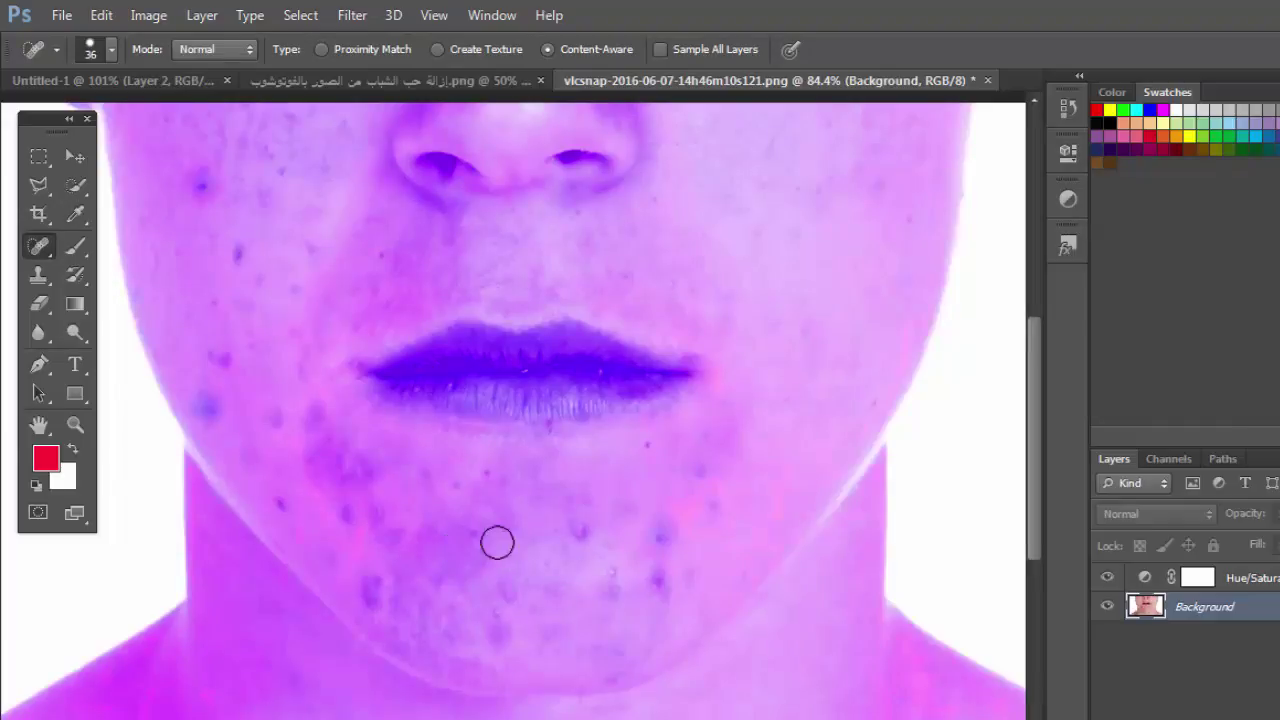
{"action": "left_click", "coordinate": [572, 528]}
{"action": "left_click", "coordinate": [656, 534]}
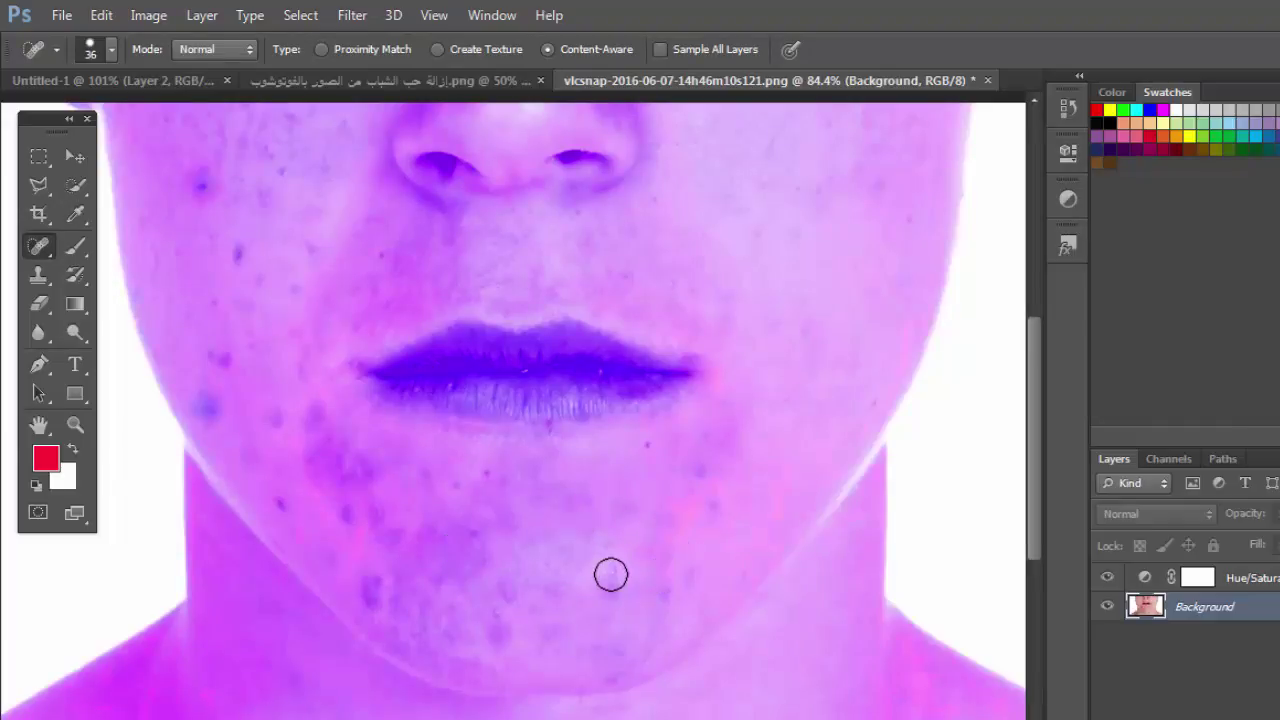
{"action": "left_click", "coordinate": [697, 472]}
{"action": "left_click", "coordinate": [722, 504]}
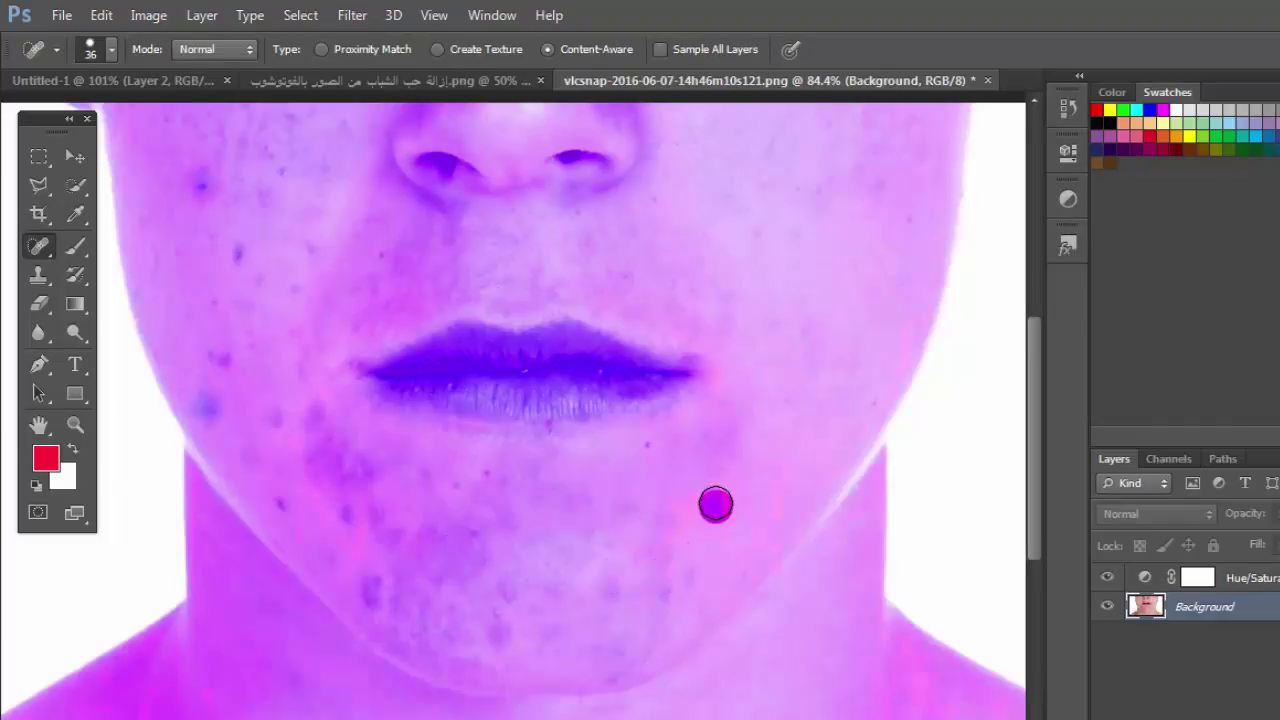
- Heal the blemishes along the left side and lower edge of the chin
{"action": "left_click", "coordinate": [342, 518]}
{"action": "left_click_drag", "start_coordinate": [373, 580], "coordinate": [371, 622]}
{"action": "left_click", "coordinate": [514, 641]}
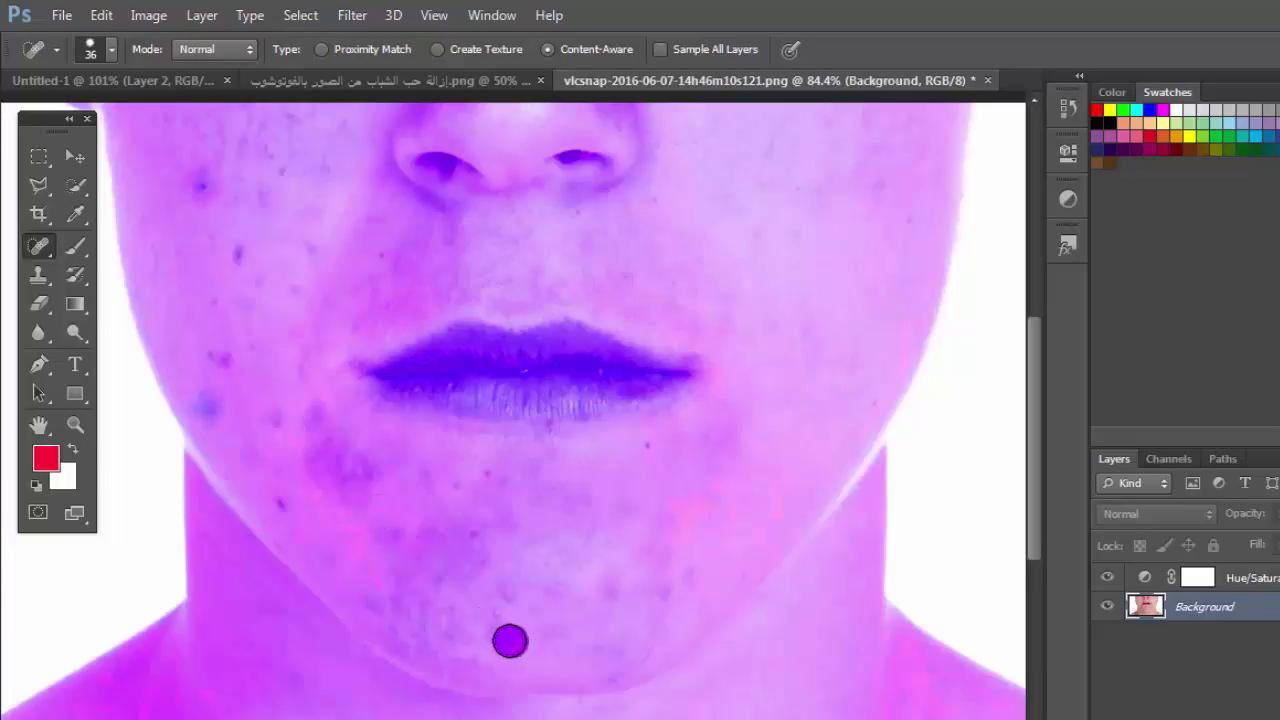
{"action": "left_click", "coordinate": [511, 600]}
{"action": "left_click", "coordinate": [501, 605]}
{"action": "left_click", "coordinate": [666, 597]}
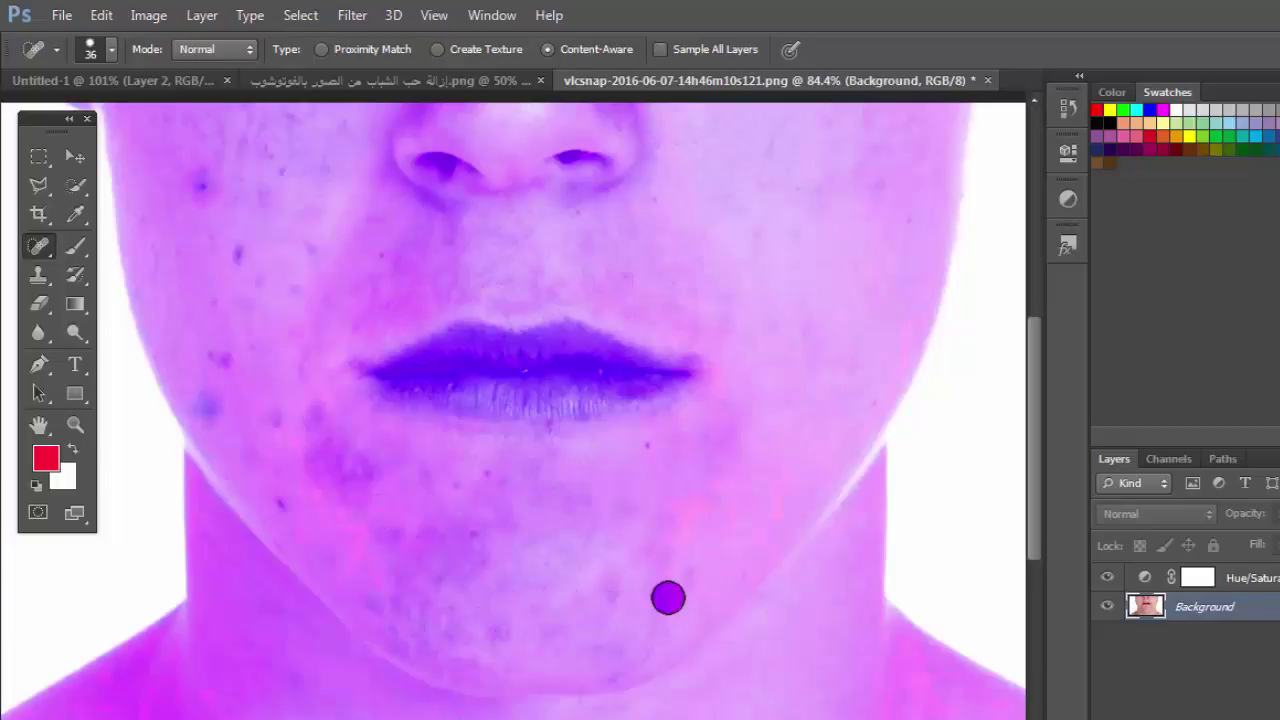
{"action": "left_click", "coordinate": [614, 646]}
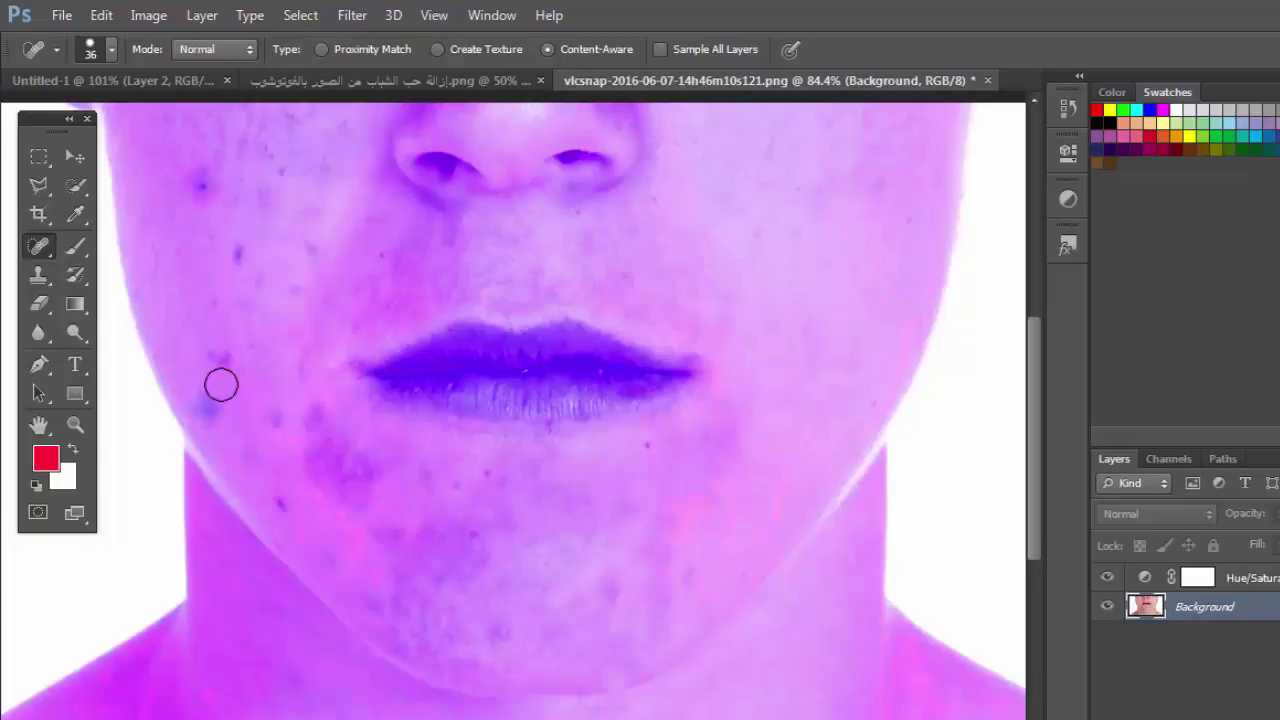
- Heal the spots on the lower left cheek and along the left jawline
{"action": "left_click", "coordinate": [213, 416]}
{"action": "left_click", "coordinate": [277, 418]}
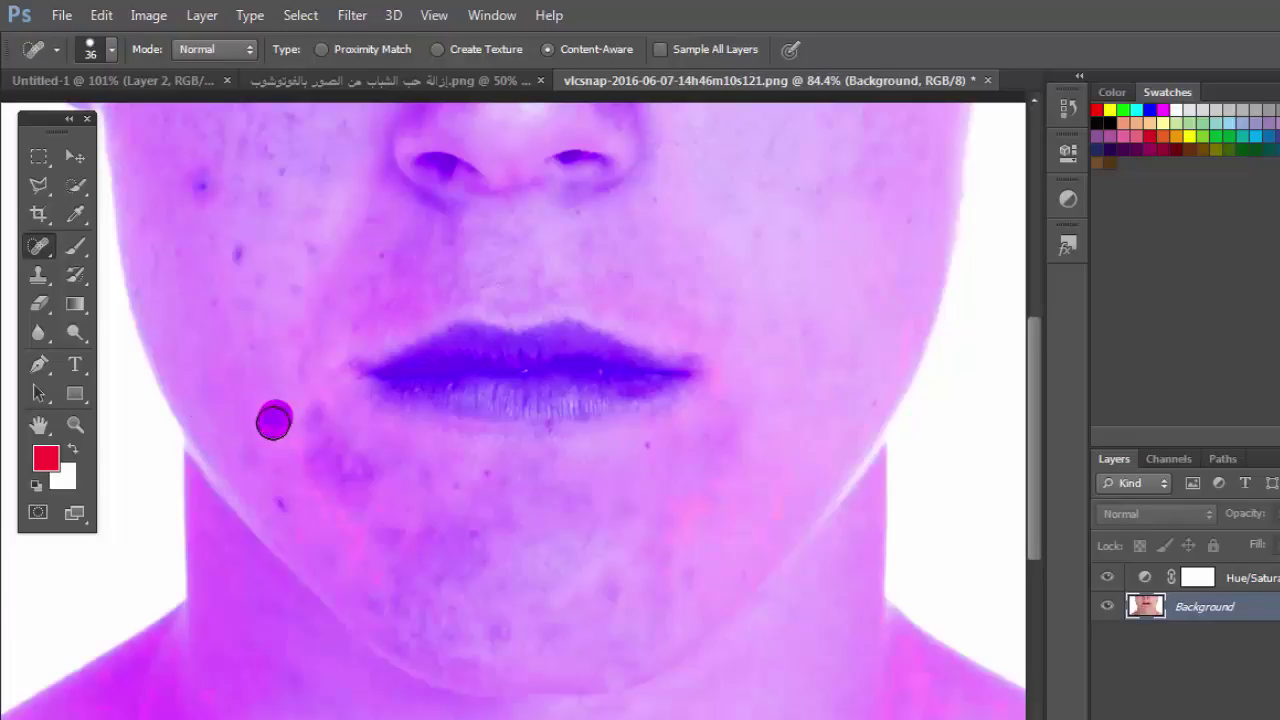
{"action": "left_click", "coordinate": [254, 457]}
{"action": "left_click", "coordinate": [284, 505]}
- Heal the dark blemished patch below the left corner of the mouth
{"action": "left_click", "coordinate": [323, 451]}
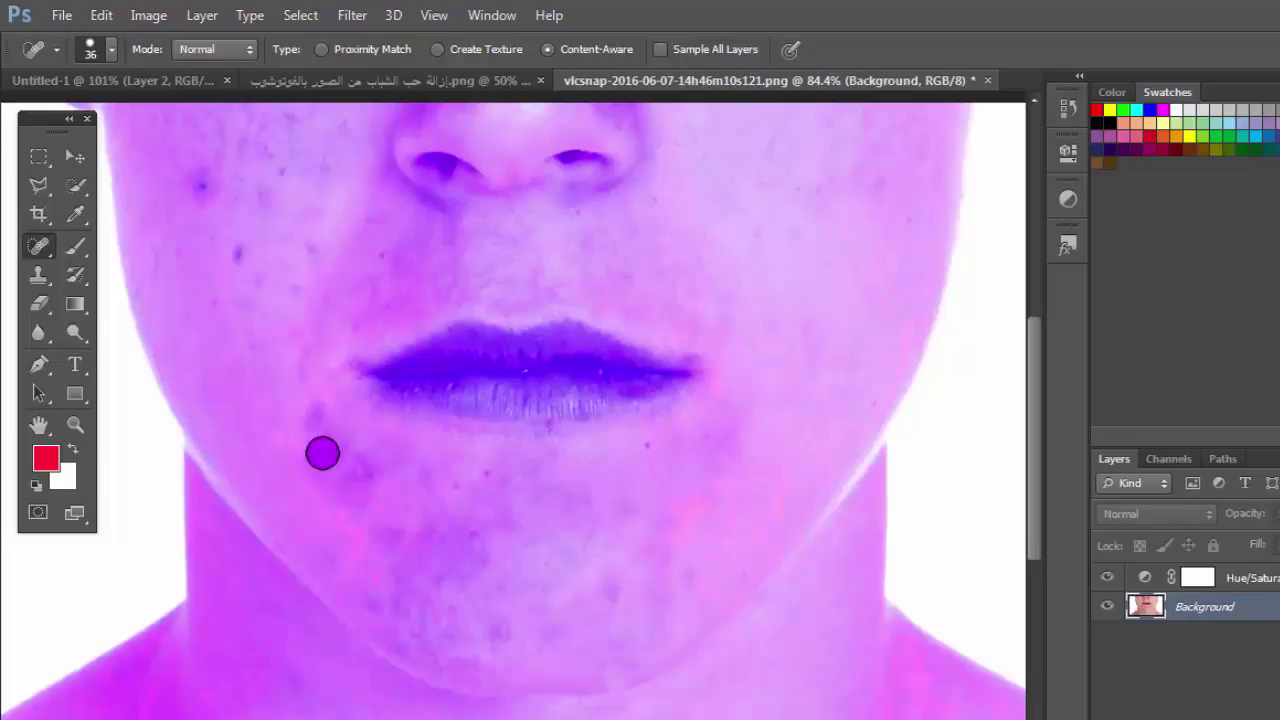
{"action": "left_click", "coordinate": [318, 414]}
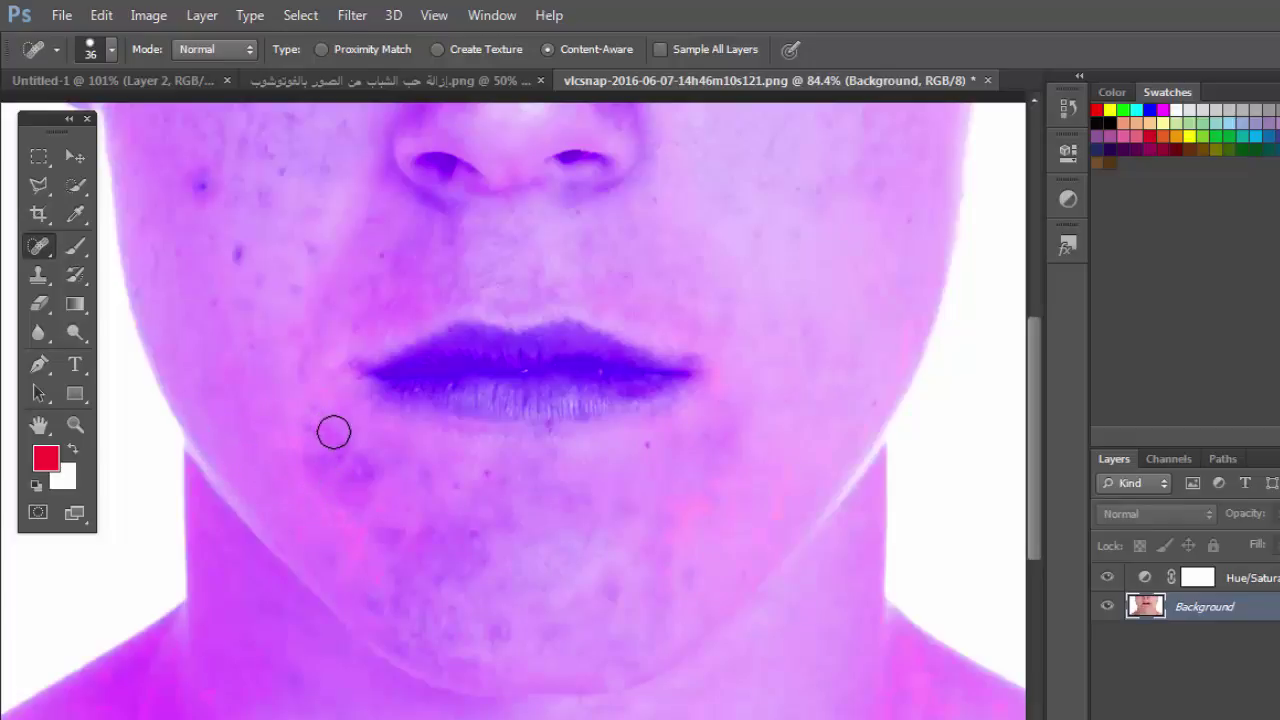
{"action": "left_click", "coordinate": [359, 487]}
{"action": "left_click", "coordinate": [300, 487]}
{"action": "left_click", "coordinate": [306, 434]}
{"action": "left_click", "coordinate": [320, 409]}
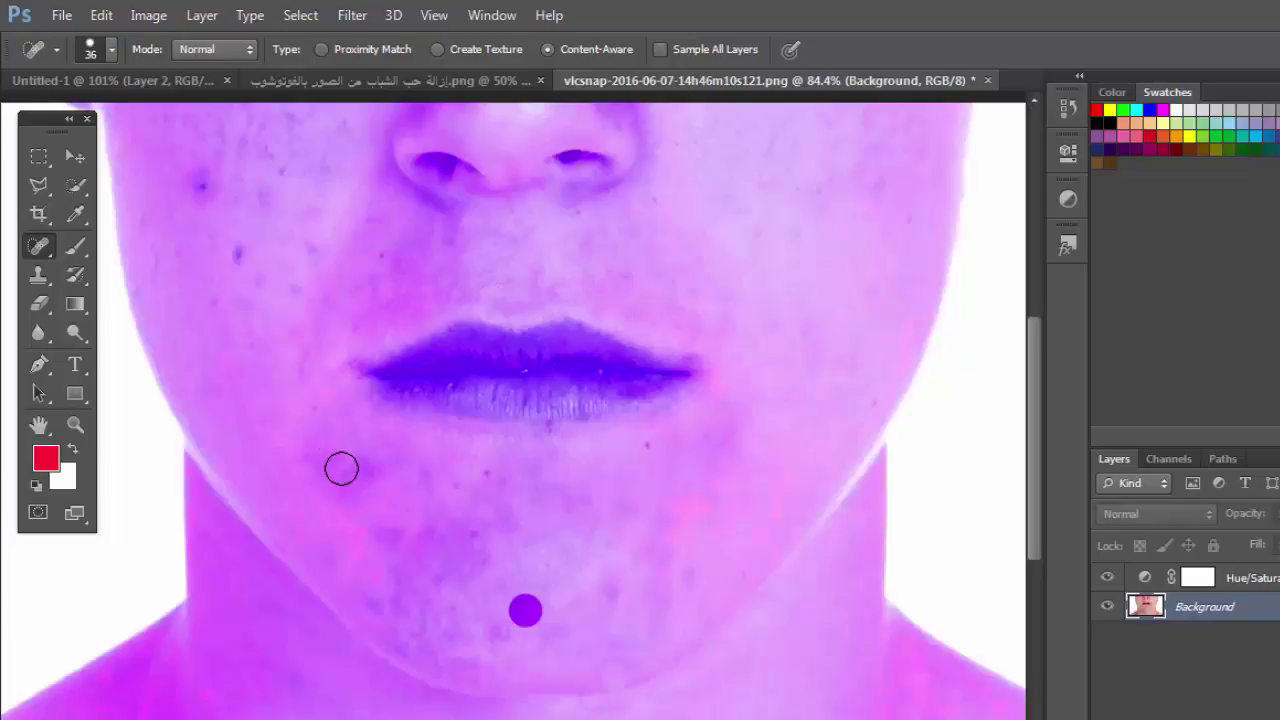
{"action": "left_click", "coordinate": [342, 467]}
{"action": "left_click", "coordinate": [342, 476]}
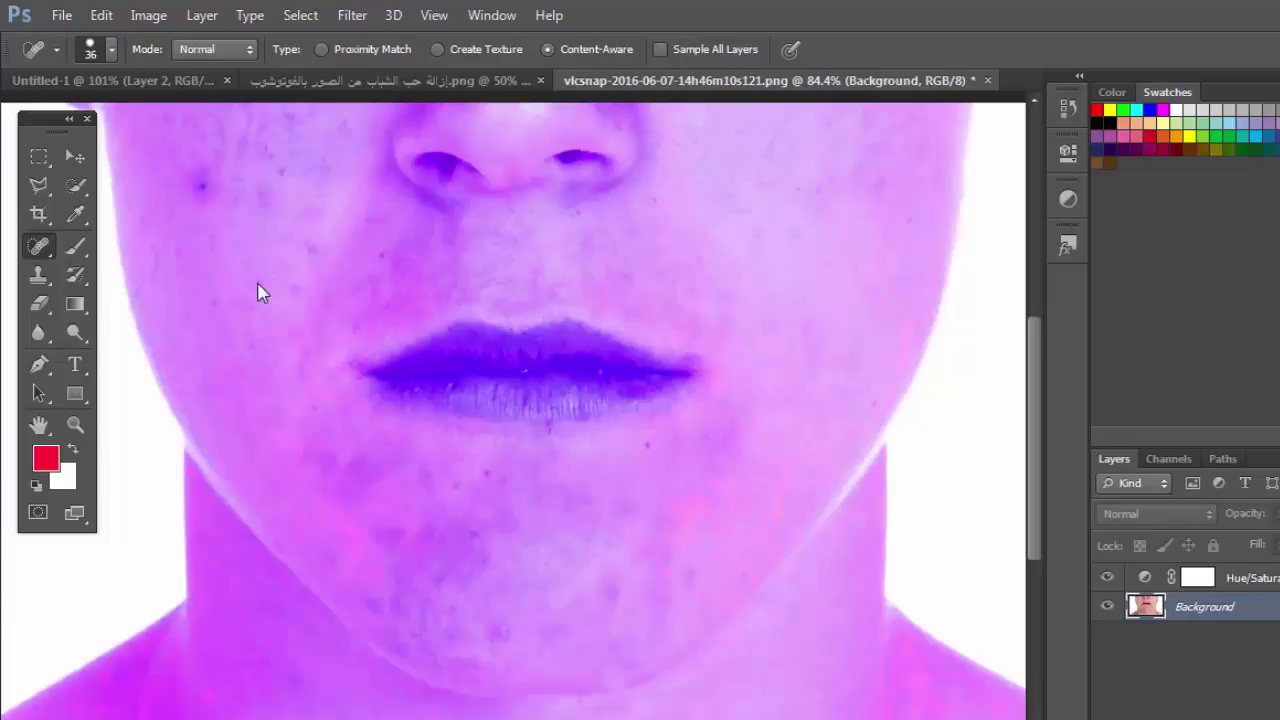
- Heal the acne spots on the photo's left cheek, from nostril height down to mouth level
{"action": "left_click", "coordinate": [227, 308]}
{"action": "left_click", "coordinate": [195, 174]}
{"action": "left_click", "coordinate": [254, 184]}
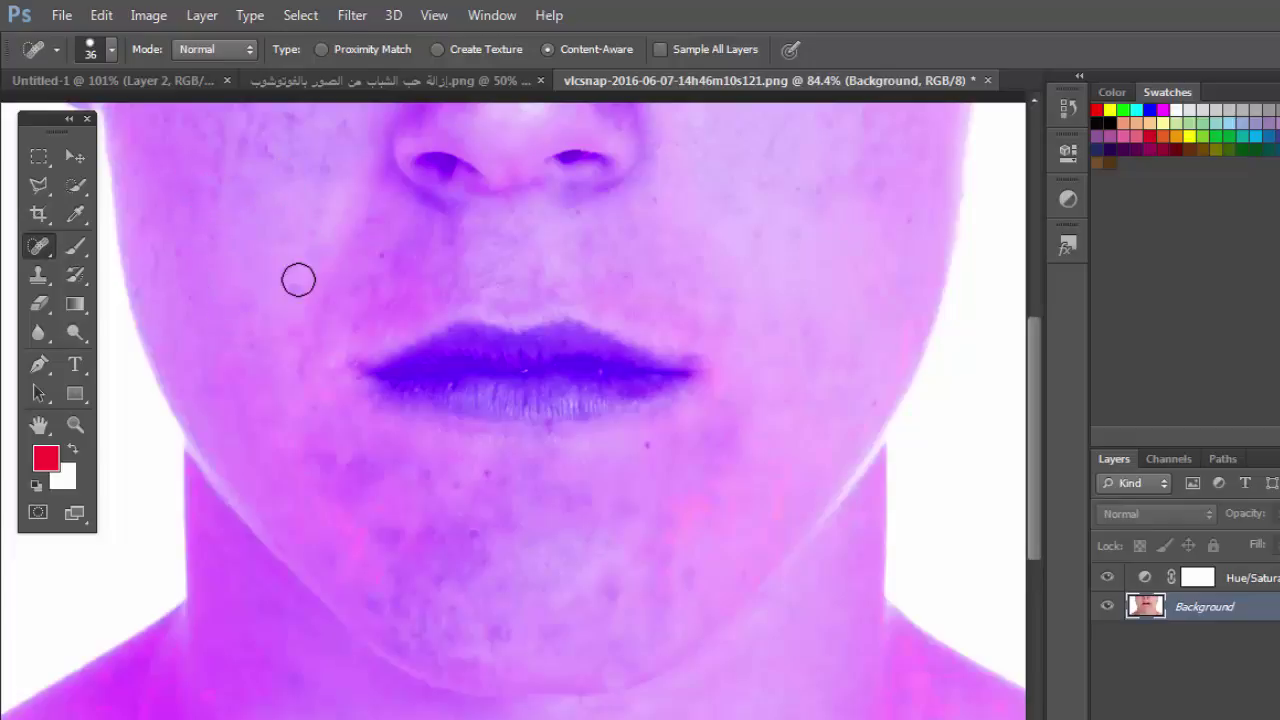
{"action": "left_click", "coordinate": [289, 323]}
{"action": "left_click", "coordinate": [297, 346]}
- Retouch the remaining discoloured patch between the left corner of the mouth and the middle of the chin
{"action": "left_click", "coordinate": [377, 465]}
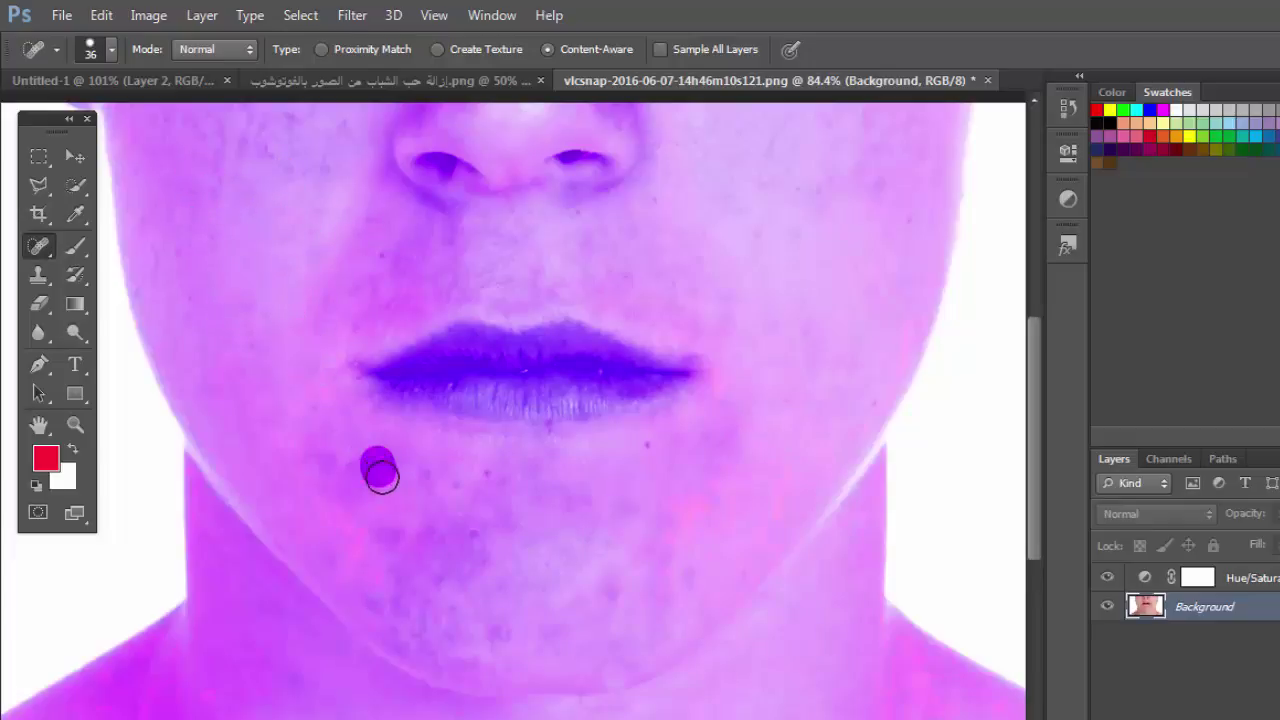
{"action": "left_click", "coordinate": [398, 555]}
{"action": "left_click", "coordinate": [480, 541]}
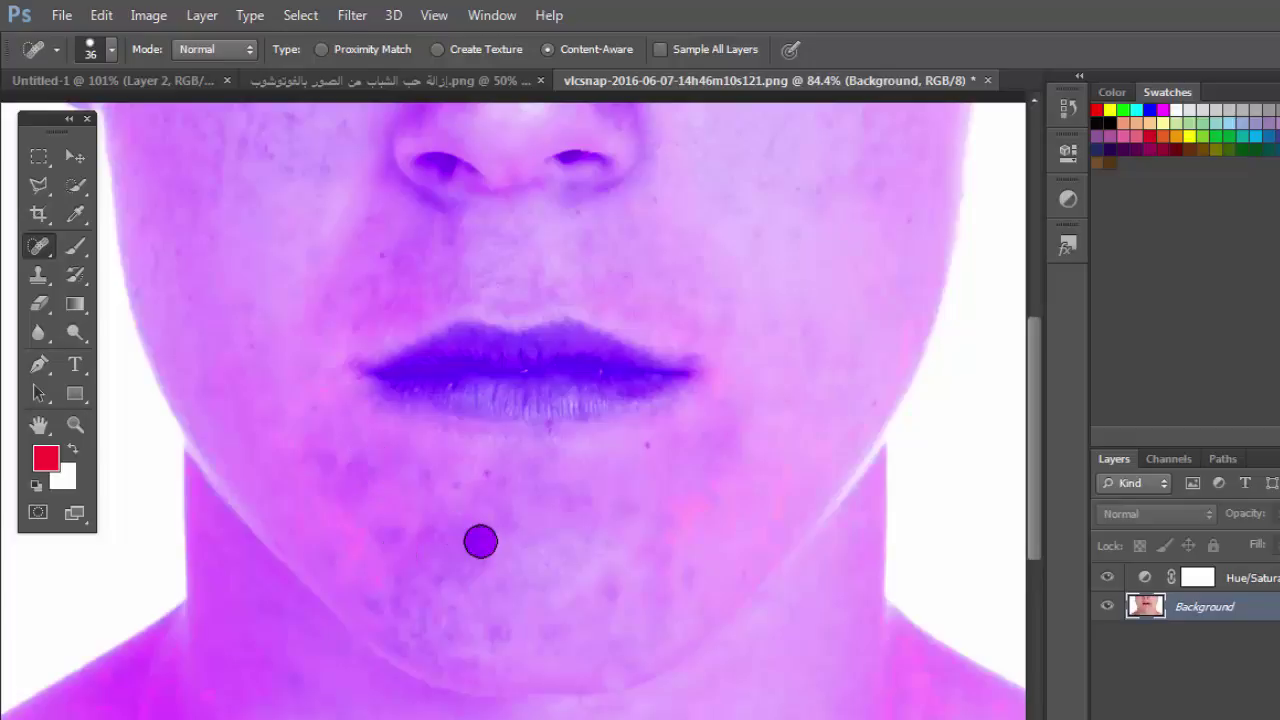
{"action": "left_click", "coordinate": [431, 588]}
{"action": "left_click", "coordinate": [483, 556]}
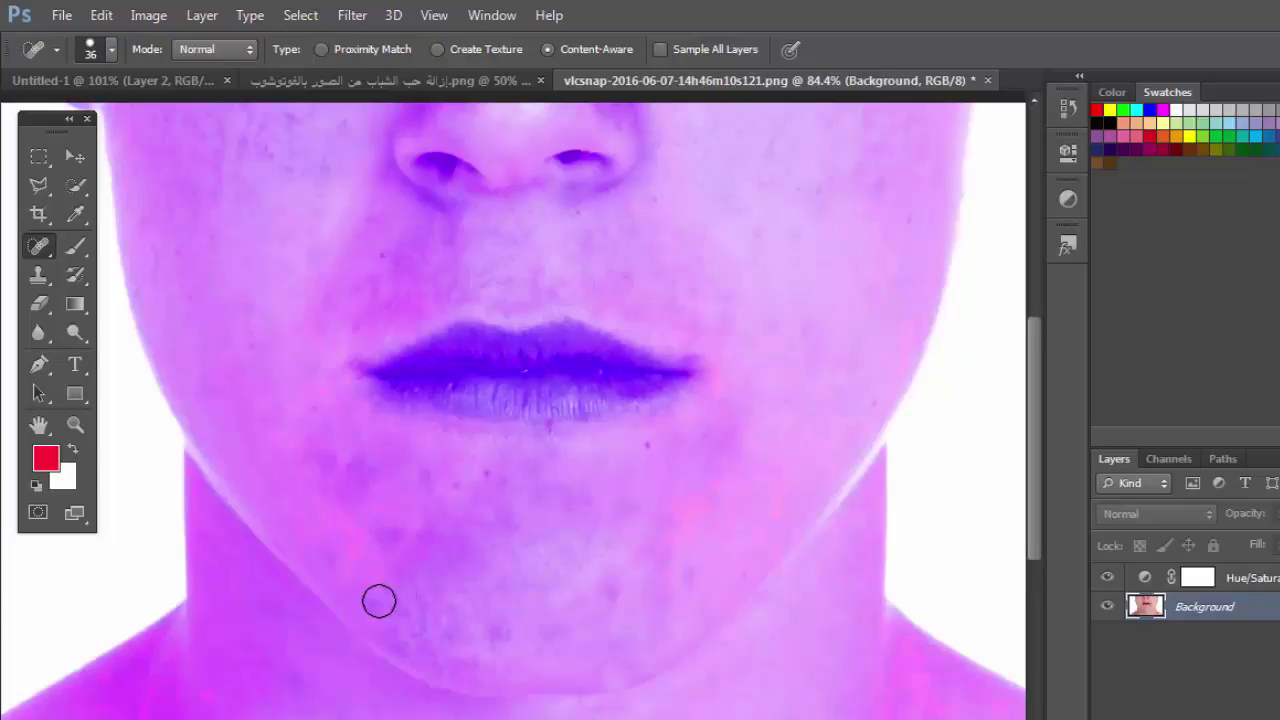
- Clean up the remaining small marks across the bottom of the chin from left to centre
{"action": "left_click", "coordinate": [379, 601]}
{"action": "left_click", "coordinate": [420, 634]}
{"action": "left_click", "coordinate": [489, 631]}
{"action": "left_click", "coordinate": [567, 610]}
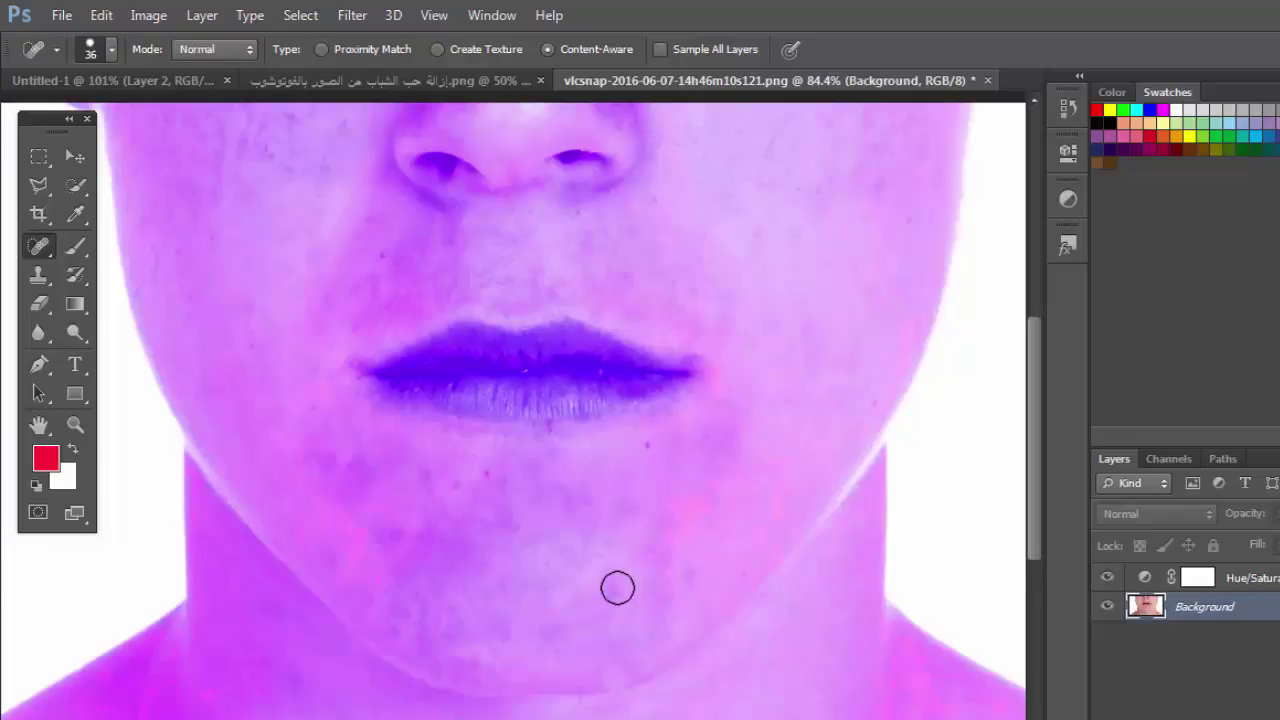
{"action": "left_click", "coordinate": [565, 624]}
- Heal the small marks beside the nose and on the upper left cheek
{"action": "left_click", "coordinate": [362, 280]}
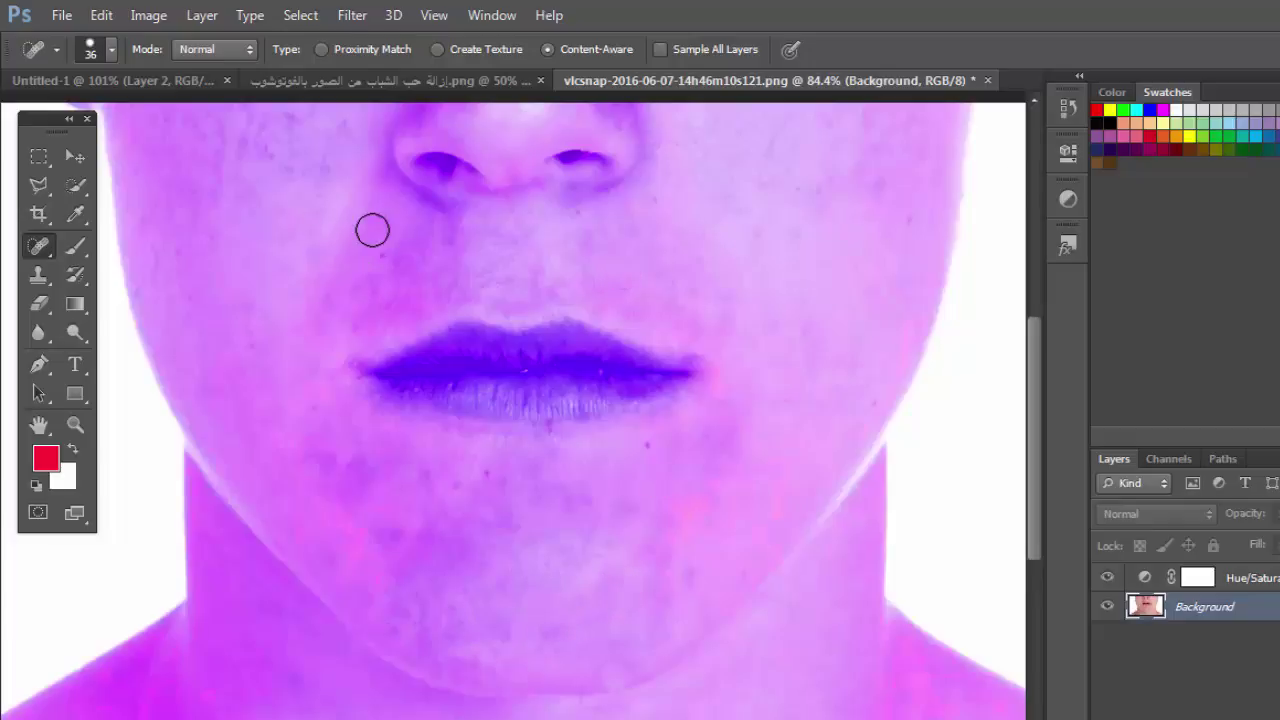
{"action": "left_click", "coordinate": [343, 121]}
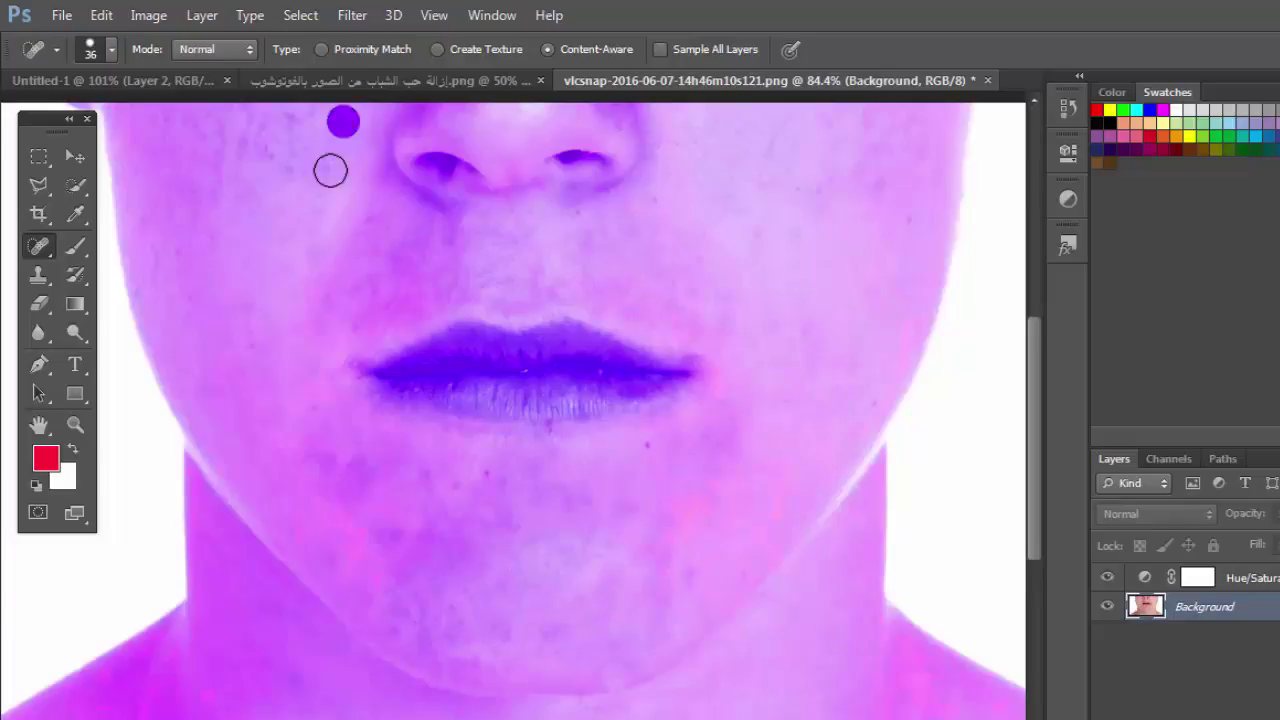
{"action": "left_click", "coordinate": [322, 246]}
{"action": "left_click", "coordinate": [282, 165]}
{"action": "left_click", "coordinate": [298, 124]}
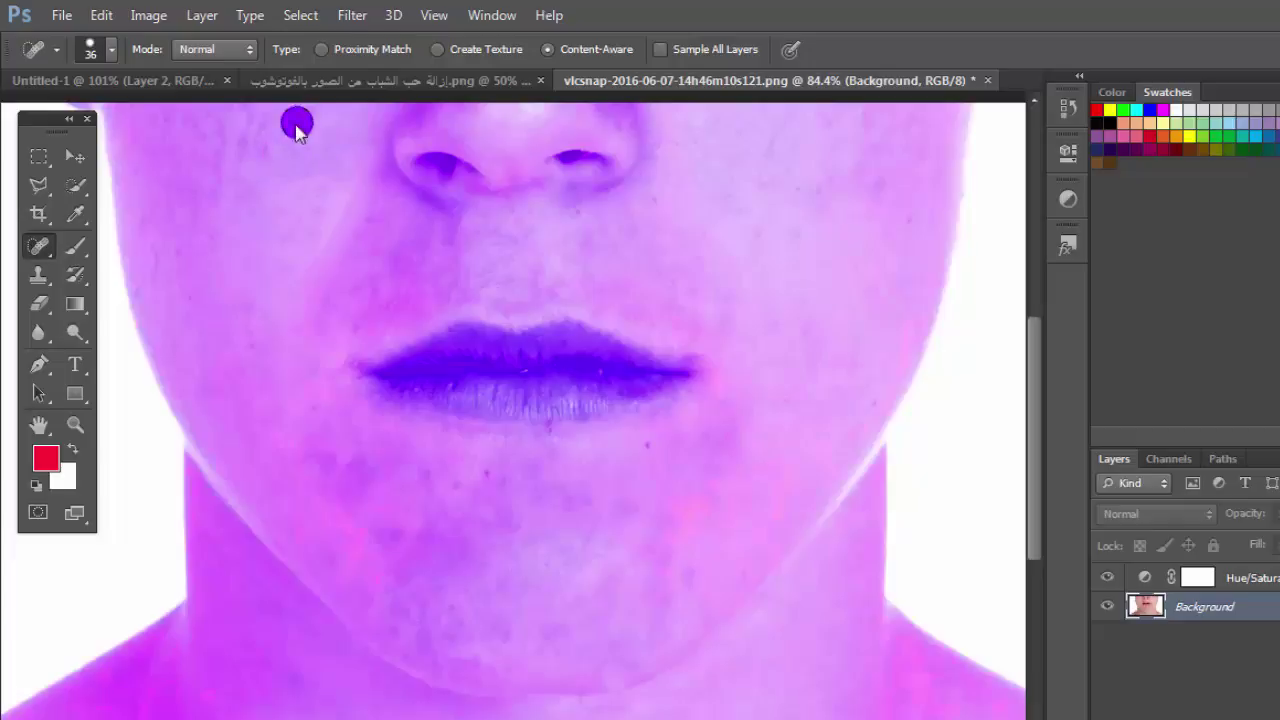
{"action": "left_click", "coordinate": [212, 205]}
- Heal the remaining marks below the lips, right of the mouth and along the right jaw
{"action": "left_click", "coordinate": [709, 440]}
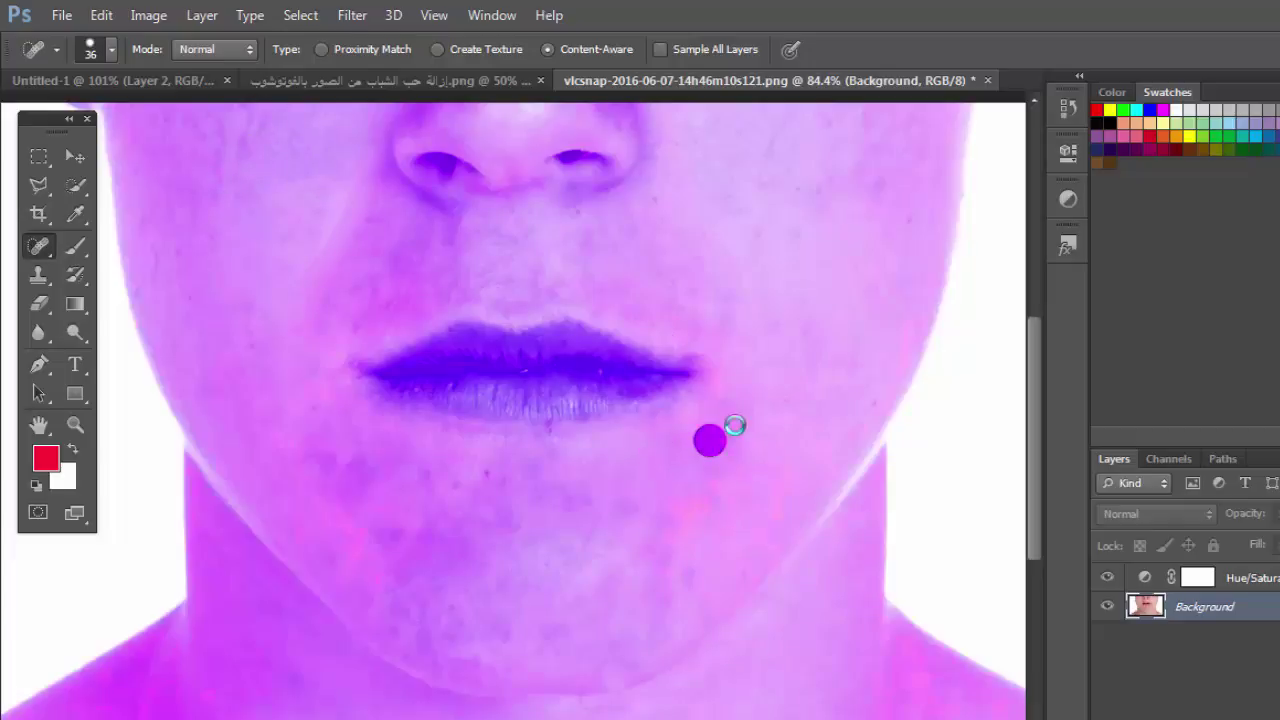
{"action": "left_click", "coordinate": [876, 409]}
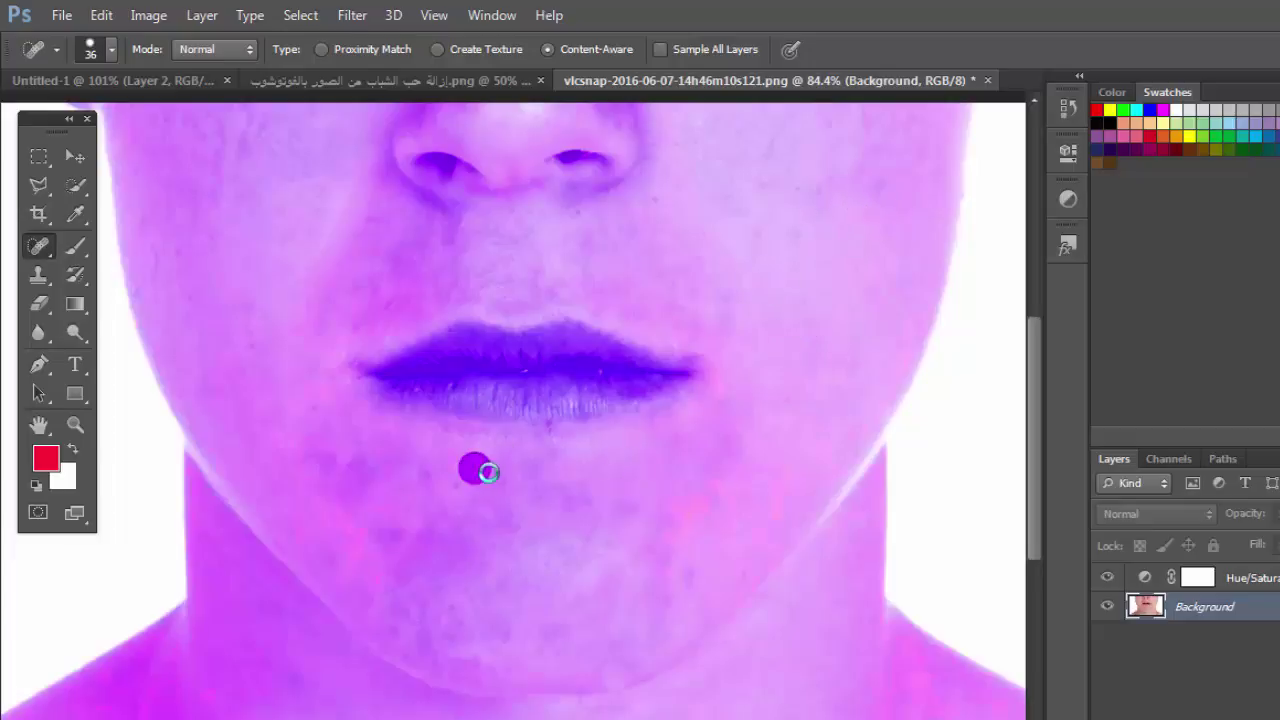
{"action": "left_click", "coordinate": [603, 503]}
{"action": "left_click", "coordinate": [710, 617]}
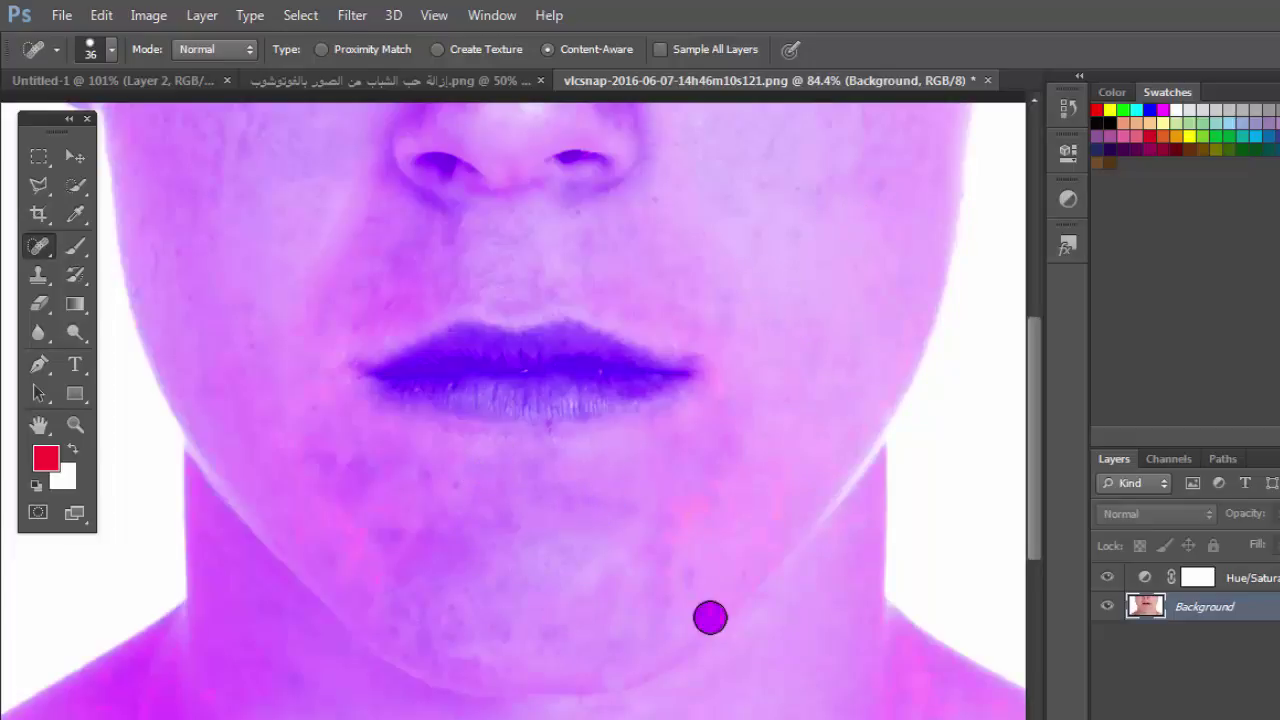
{"action": "left_click", "coordinate": [705, 542]}
- Heal the faint marks on the outer and lower part of the left cheek
{"action": "left_click", "coordinate": [170, 258]}
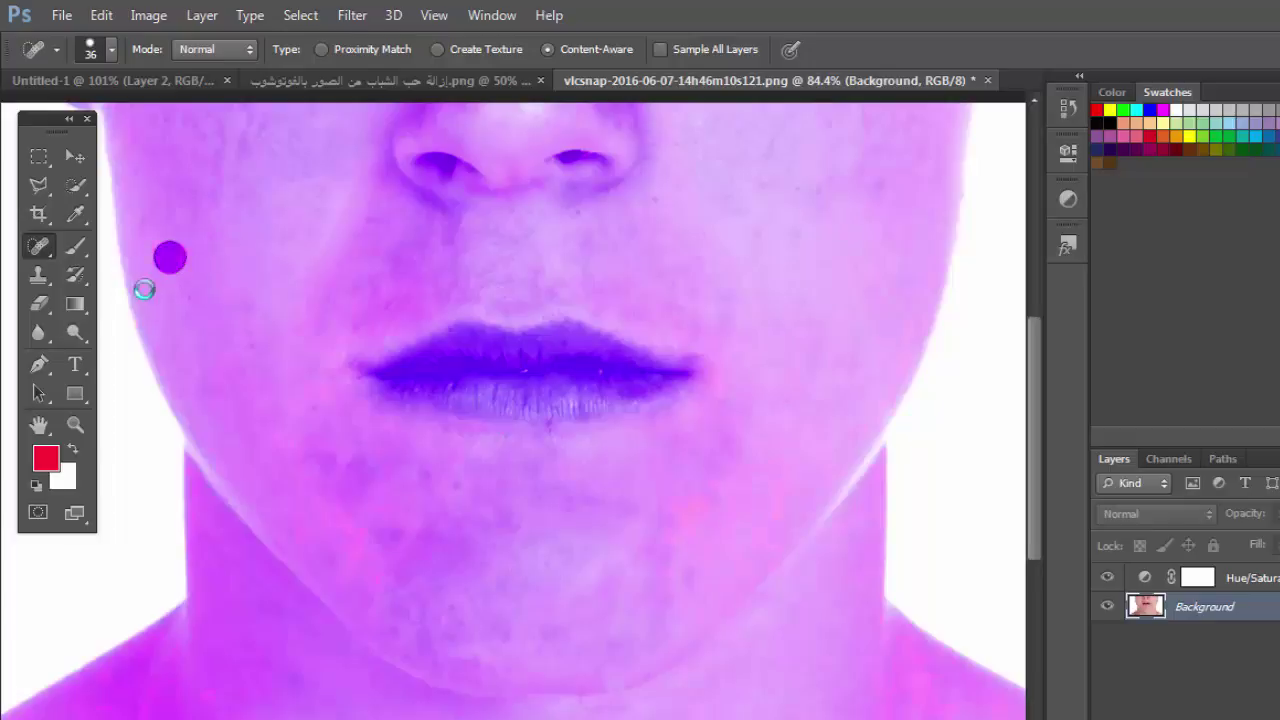
{"action": "left_click", "coordinate": [215, 312]}
{"action": "left_click", "coordinate": [181, 278]}
{"action": "left_click", "coordinate": [240, 333]}
{"action": "left_click", "coordinate": [277, 321]}
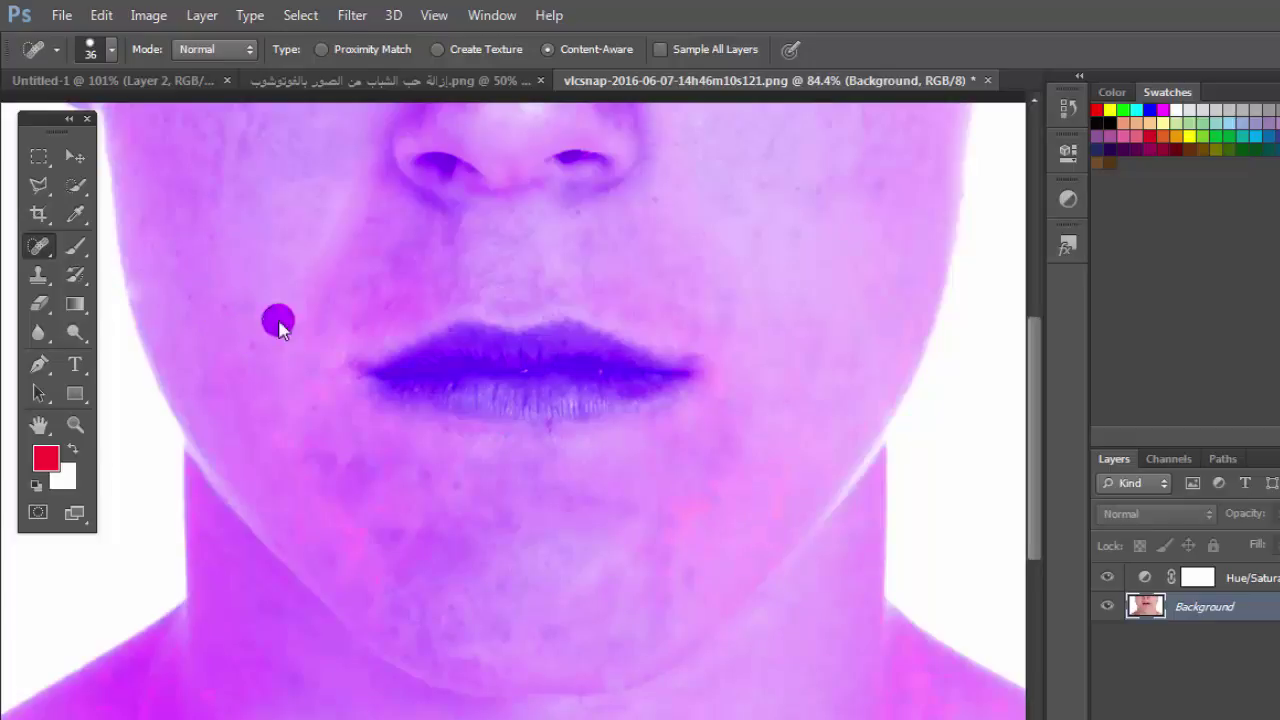
- Heal the marks on the left cheek beside the mouth and nearer the nose
{"action": "left_click_drag", "start_coordinate": [250, 316], "coordinate": [272, 344]}
{"action": "left_click", "coordinate": [316, 142]}
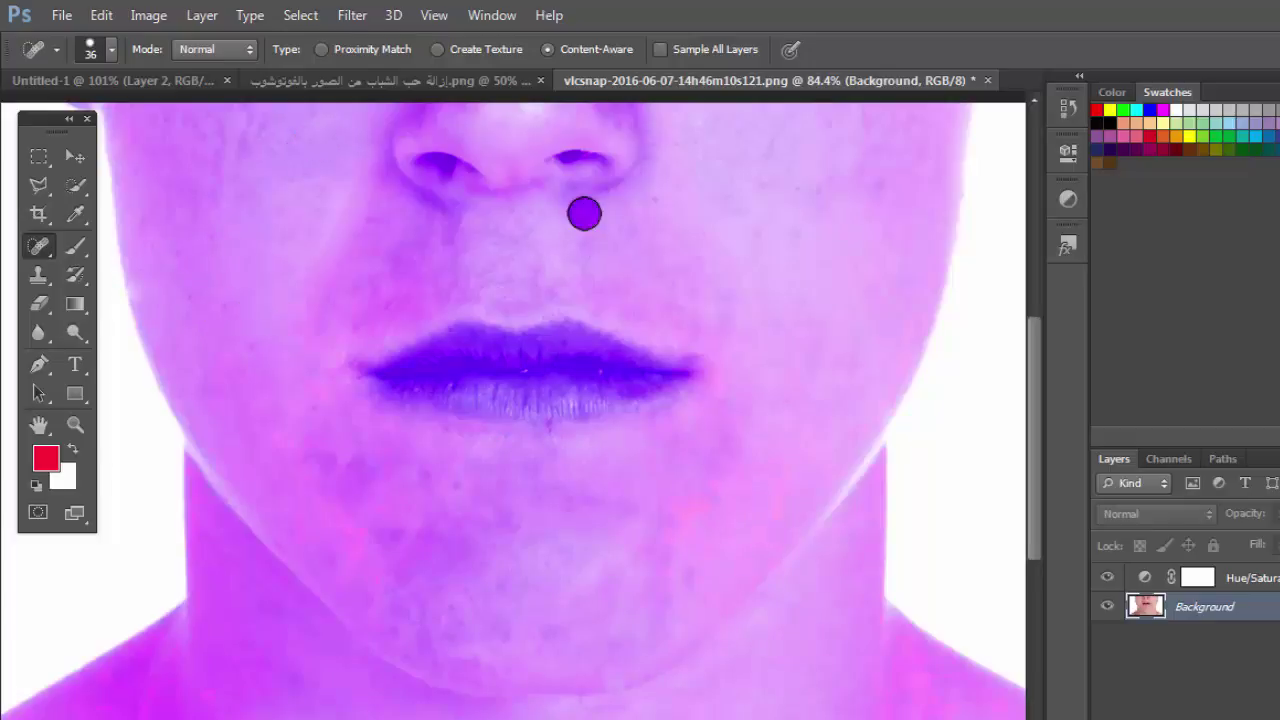
- Heal the fine dark spots on the chin below the left corner of the mouth, working at 200% zoom
{"action": "left_click", "coordinate": [75, 424]}
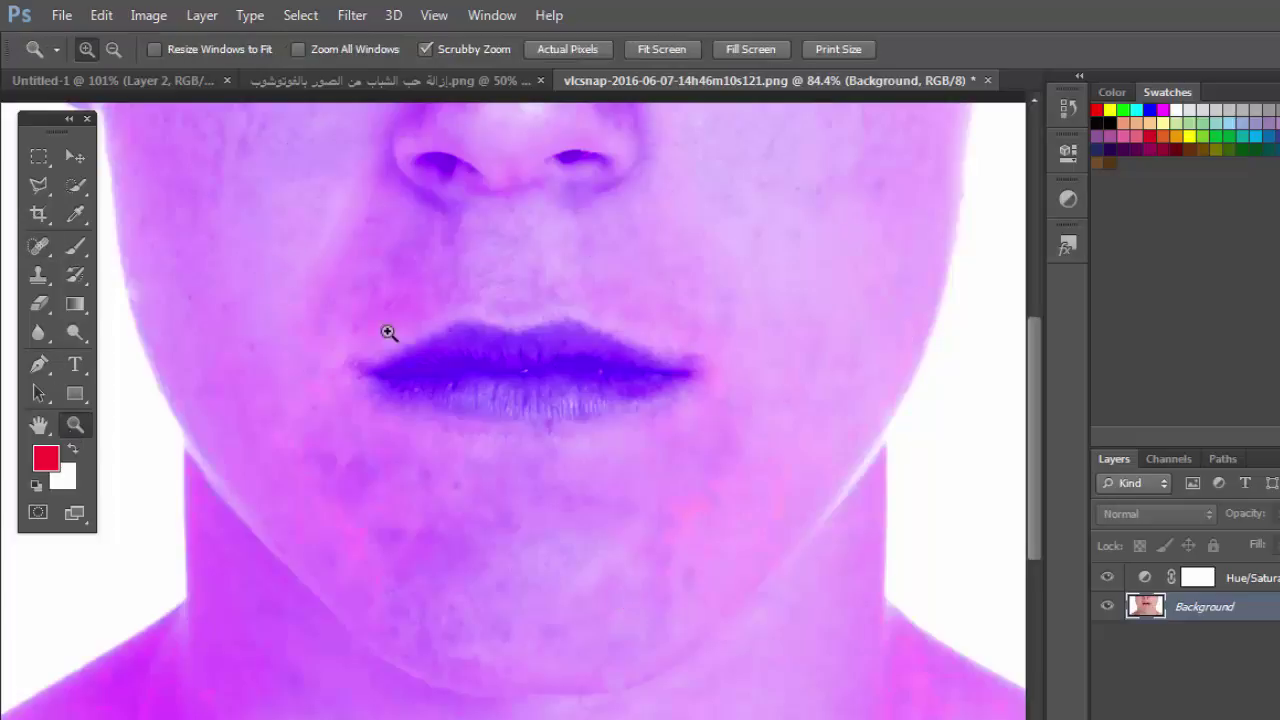
{"action": "left_click", "coordinate": [426, 326]}
{"action": "left_click", "coordinate": [426, 326]}
{"action": "left_click", "coordinate": [113, 50]}
{"action": "left_click", "coordinate": [375, 268]}
{"action": "left_click", "coordinate": [375, 268]}
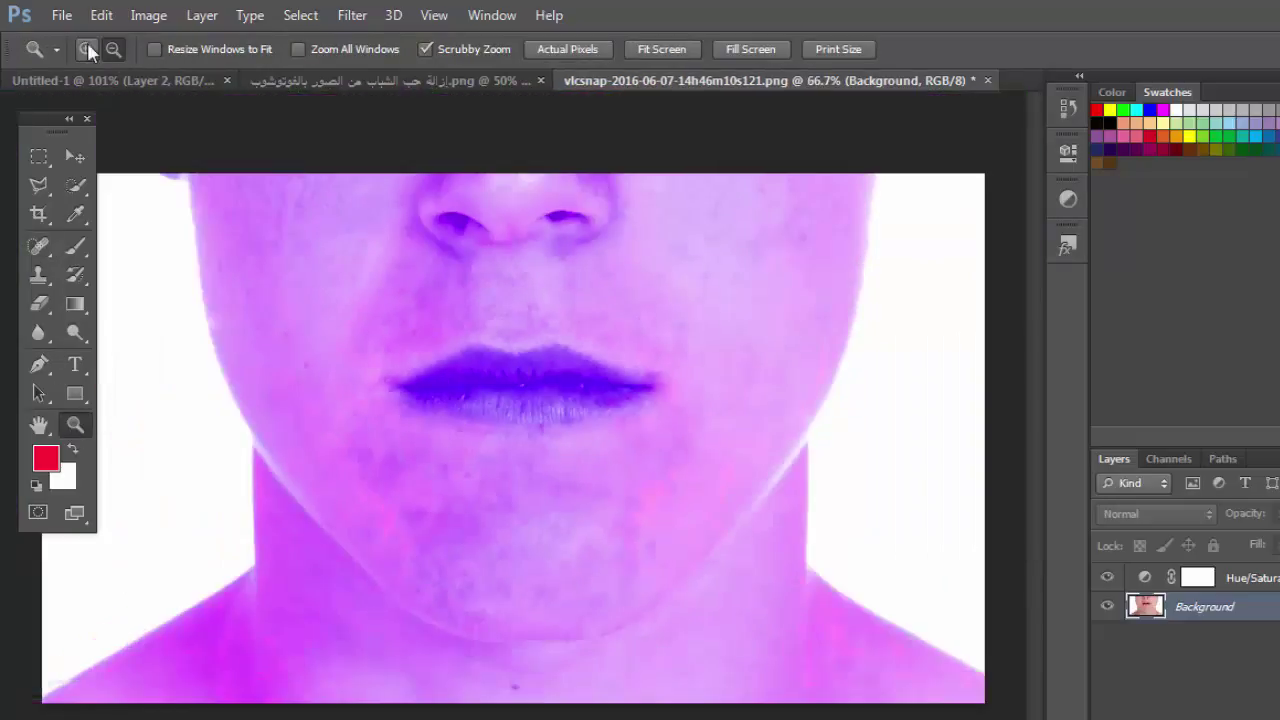
{"action": "left_click", "coordinate": [88, 49]}
{"action": "left_click", "coordinate": [684, 368]}
{"action": "left_click", "coordinate": [684, 368]}
{"action": "mouse_move", "coordinate": [1032, 428]}
{"action": "left_mouse_down"}
{"action": "mouse_move", "coordinate": [1036, 263]}
{"action": "mouse_move", "coordinate": [1052, 492]}
{"action": "left_mouse_up"}
{"action": "left_click", "coordinate": [38, 245]}
{"action": "scroll", "coordinate": [512, 405], "scroll_direction": "left", "scroll_amount": 5}
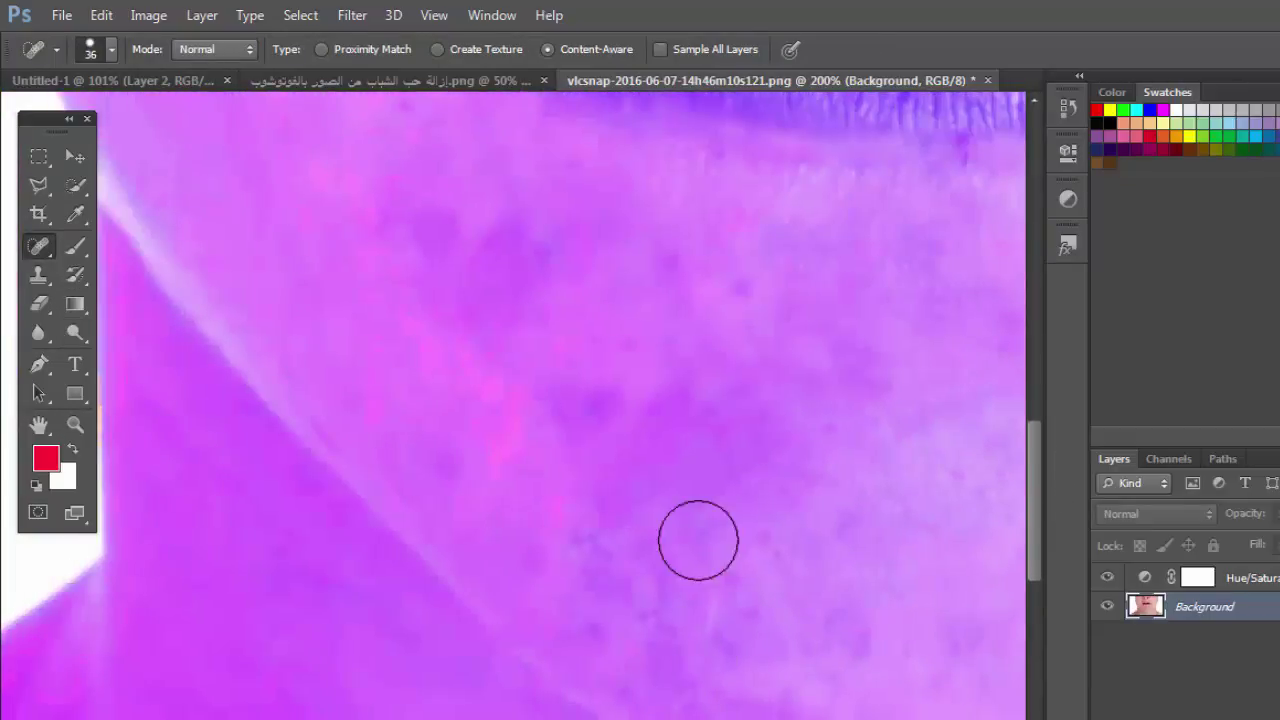
{"action": "left_click", "coordinate": [734, 300]}
{"action": "left_click", "coordinate": [674, 286]}
{"action": "left_click", "coordinate": [511, 243]}
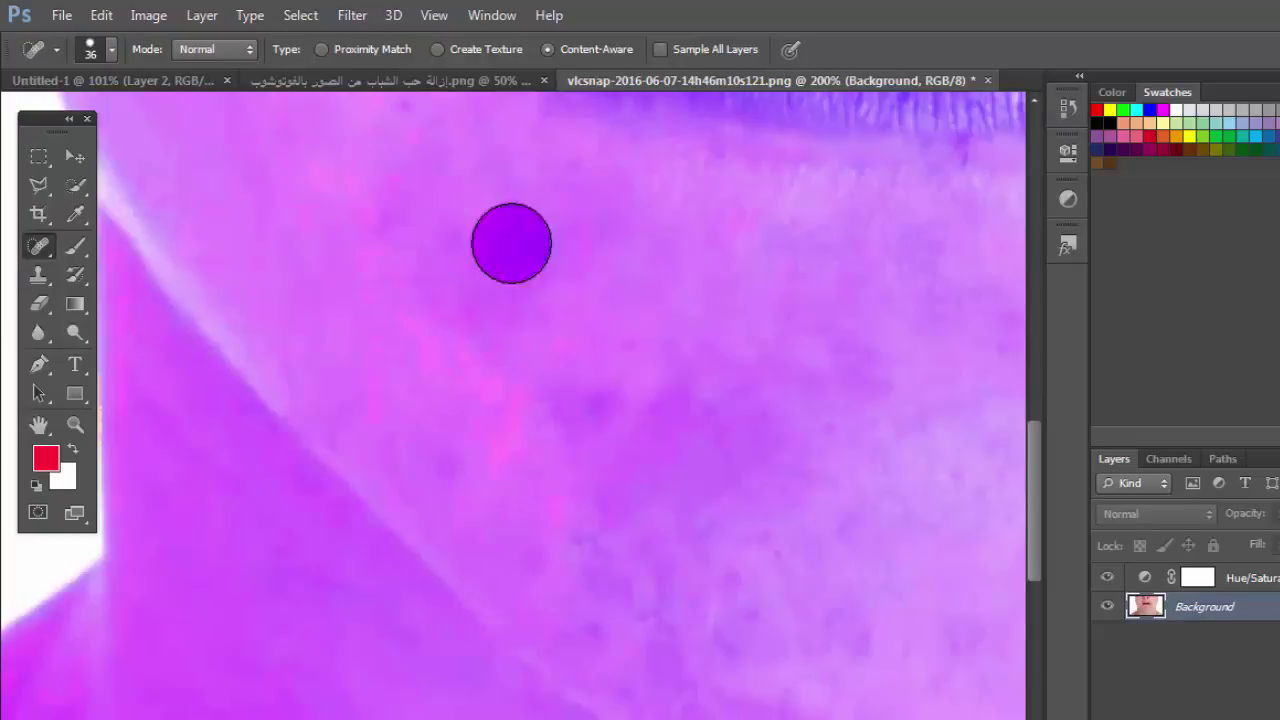
{"action": "left_click", "coordinate": [608, 420]}
{"action": "left_click", "coordinate": [609, 382]}
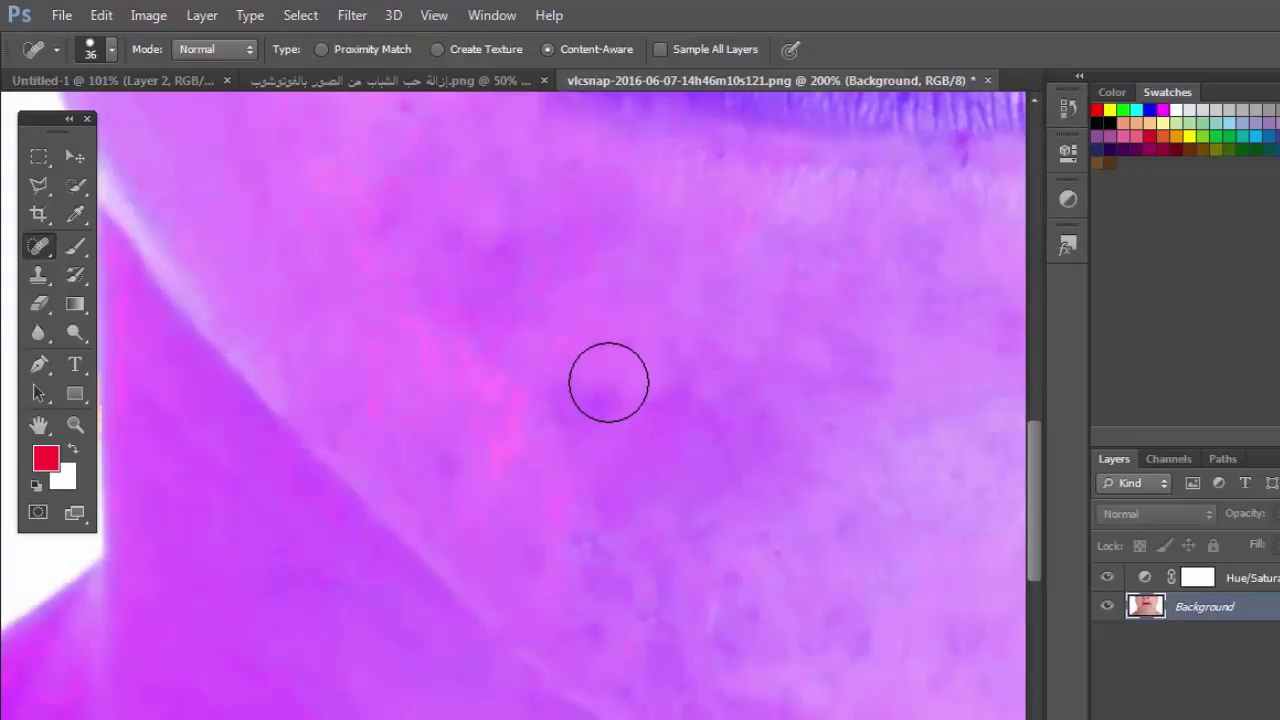
- Heal the small marks on the upper left cheek beside the nose
{"action": "left_click_drag", "start_coordinate": [1030, 410], "coordinate": [1032, 220]}
{"action": "left_click", "coordinate": [381, 350]}
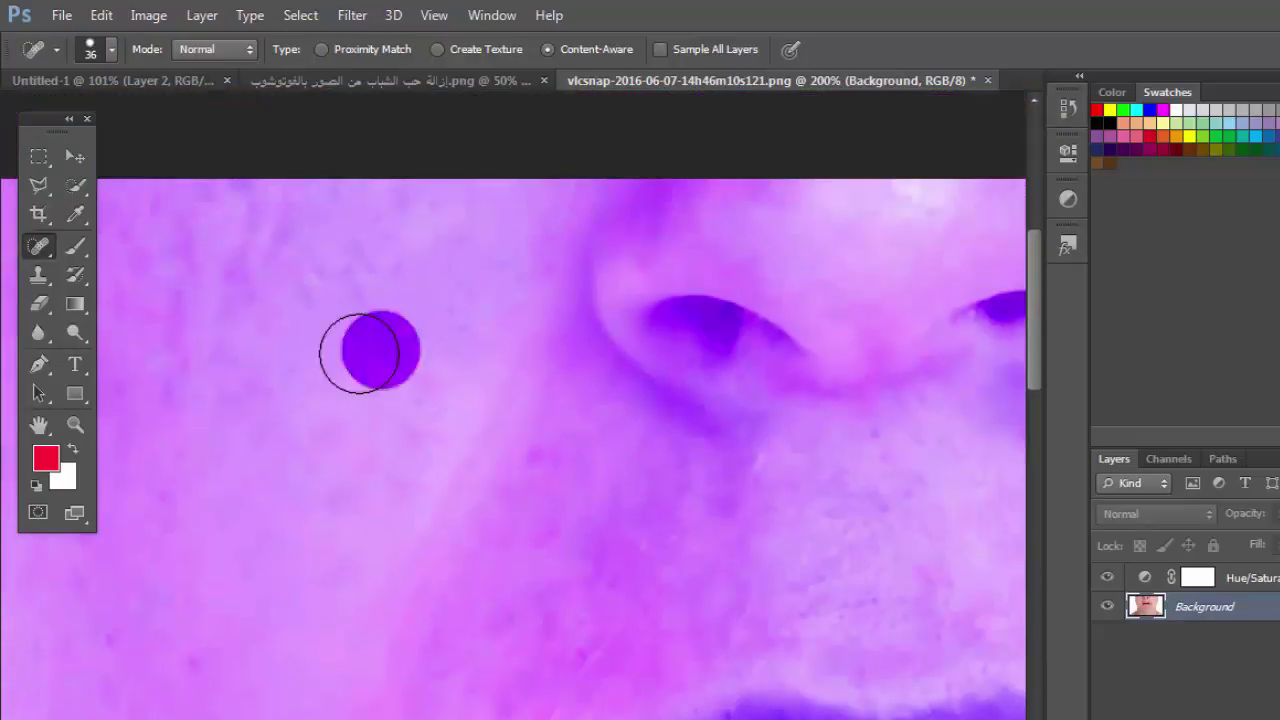
{"action": "left_click", "coordinate": [271, 205]}
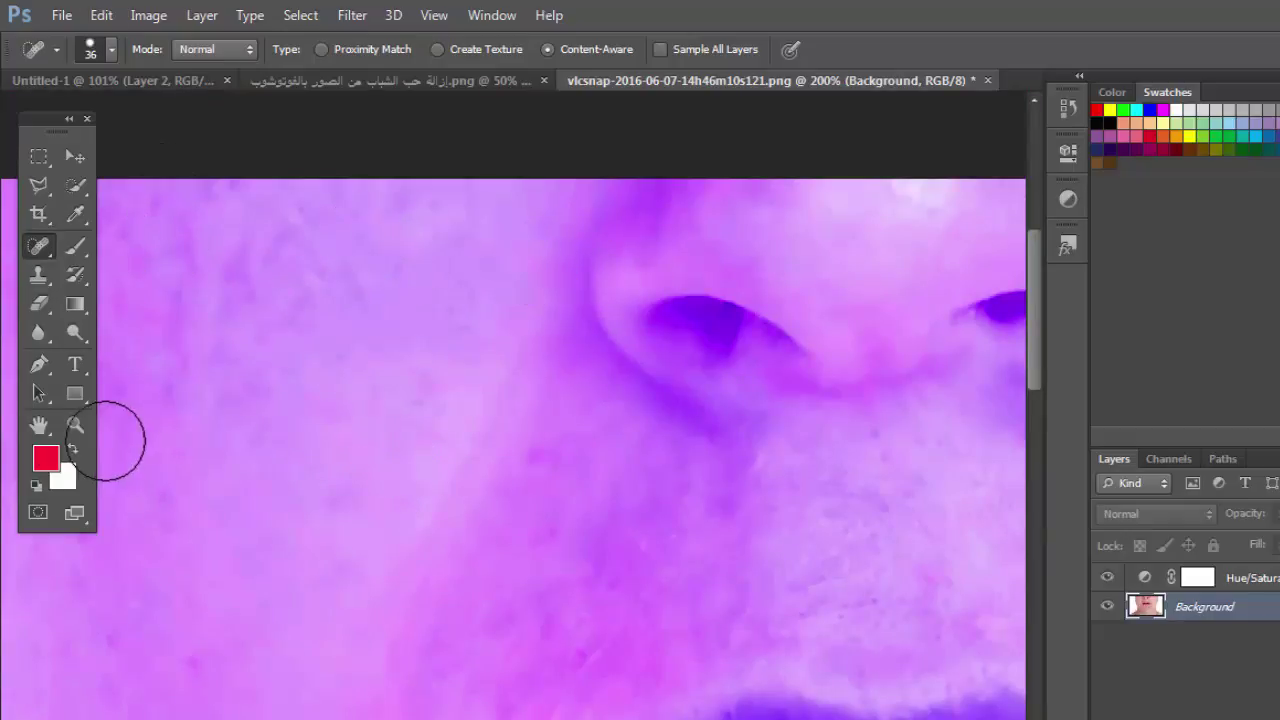
- With the whole image in view, heal the remaining spots across the chin and along its lower edge
{"action": "left_click", "coordinate": [75, 424]}
{"action": "left_click", "coordinate": [681, 46]}
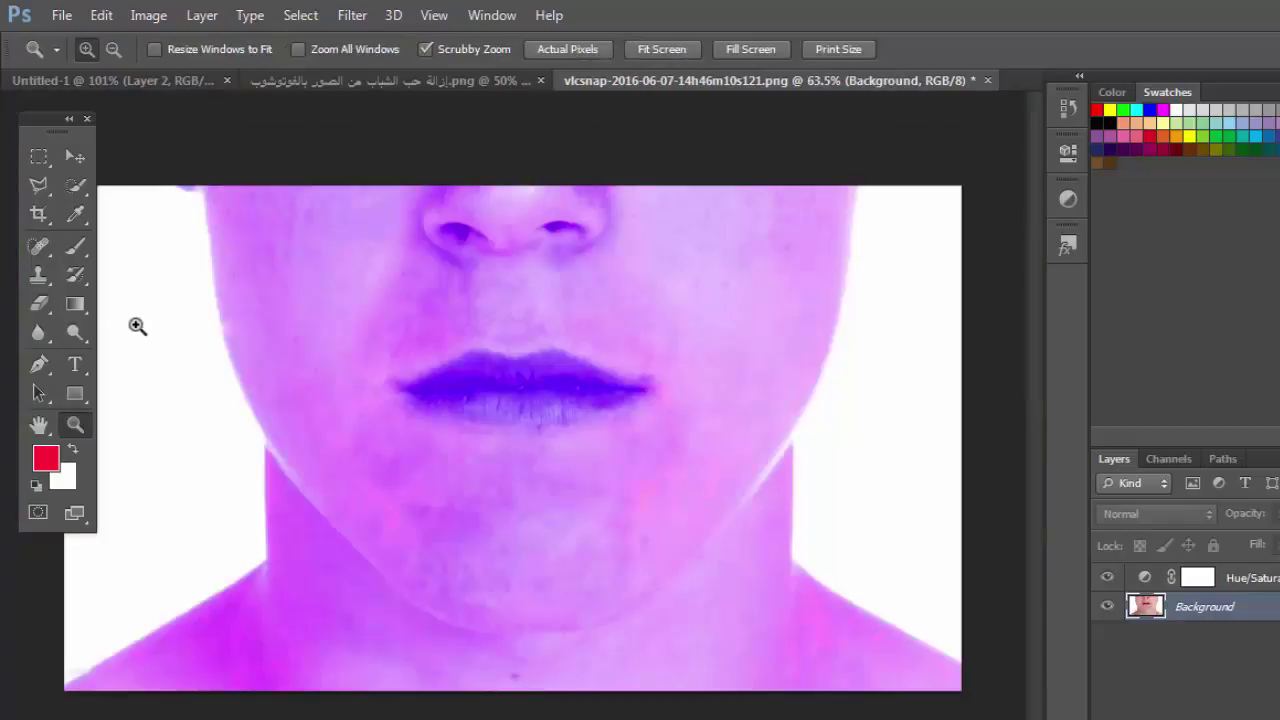
{"action": "key", "text": "j"}
{"action": "left_click", "coordinate": [453, 513]}
{"action": "left_click", "coordinate": [521, 491]}
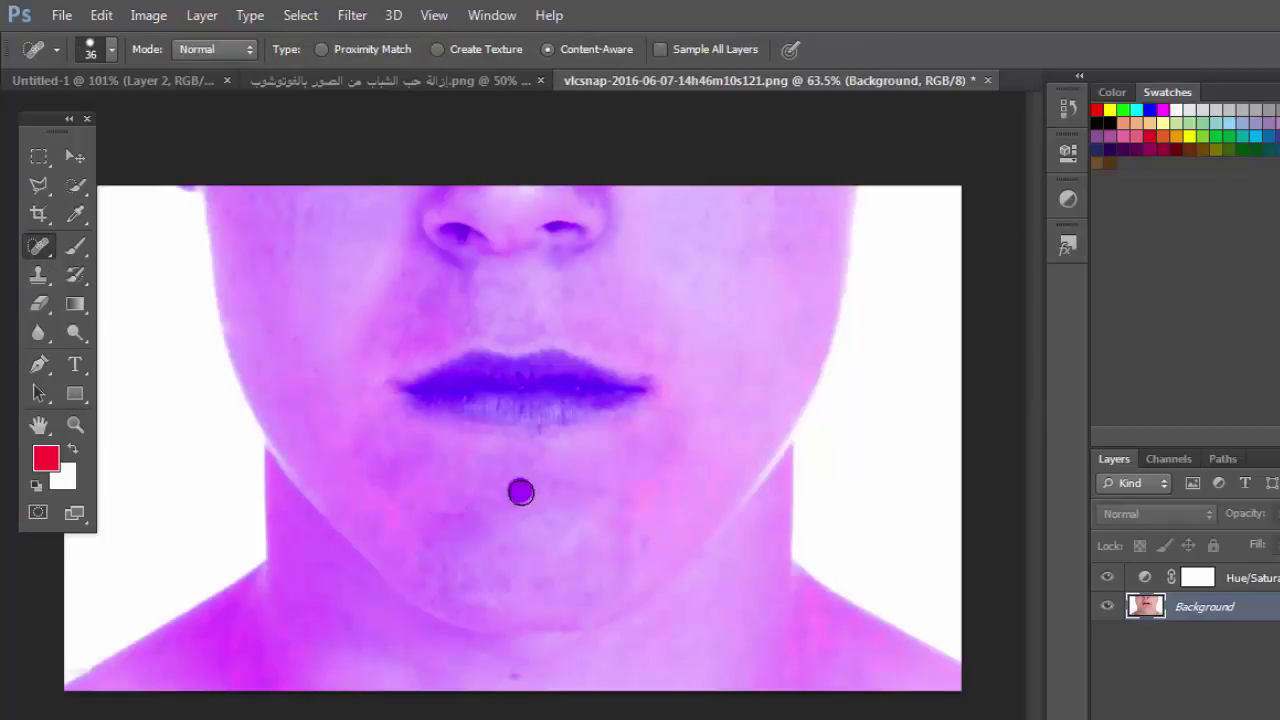
{"action": "left_click", "coordinate": [586, 485]}
{"action": "left_click", "coordinate": [489, 632]}
- Add a new layer above the Hue/Saturation layer and ready a soft round 91 px brush with the red foreground colour
{"action": "key", "text": "ctrl+shift+alt+n"}
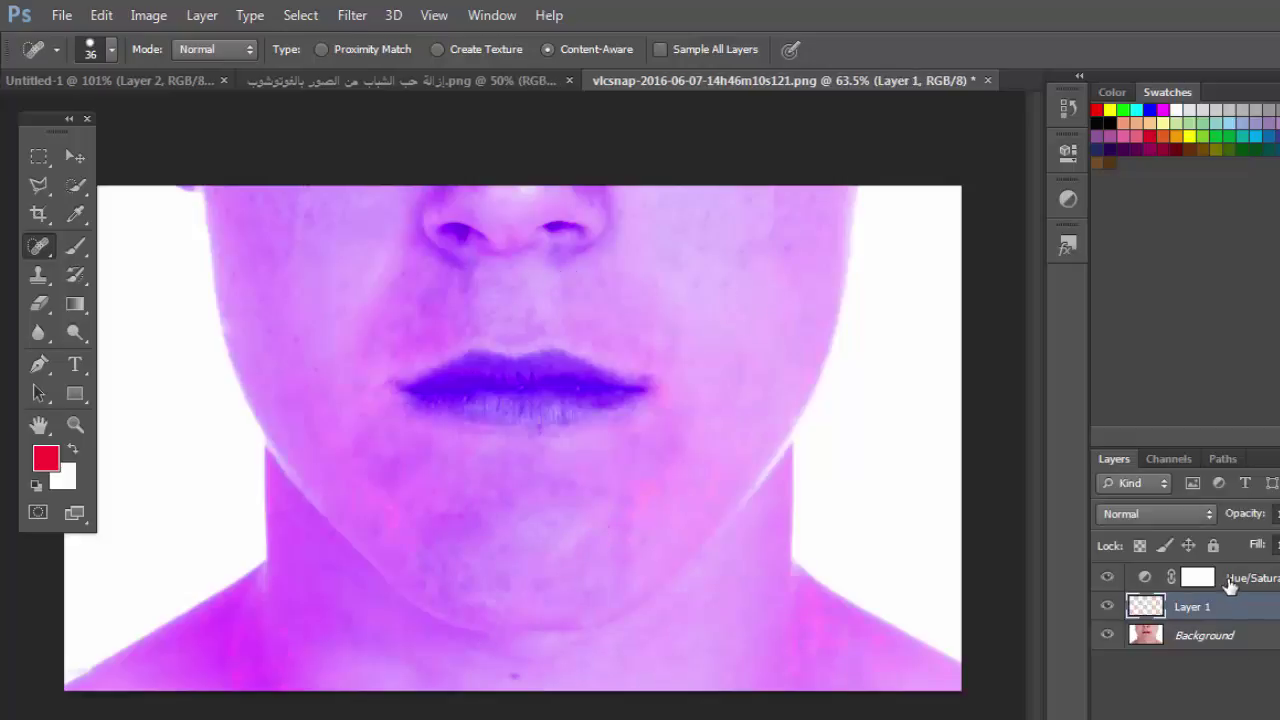
{"action": "left_click_drag", "start_coordinate": [1230, 585], "coordinate": [1228, 578]}
{"action": "left_click", "coordinate": [76, 247]}
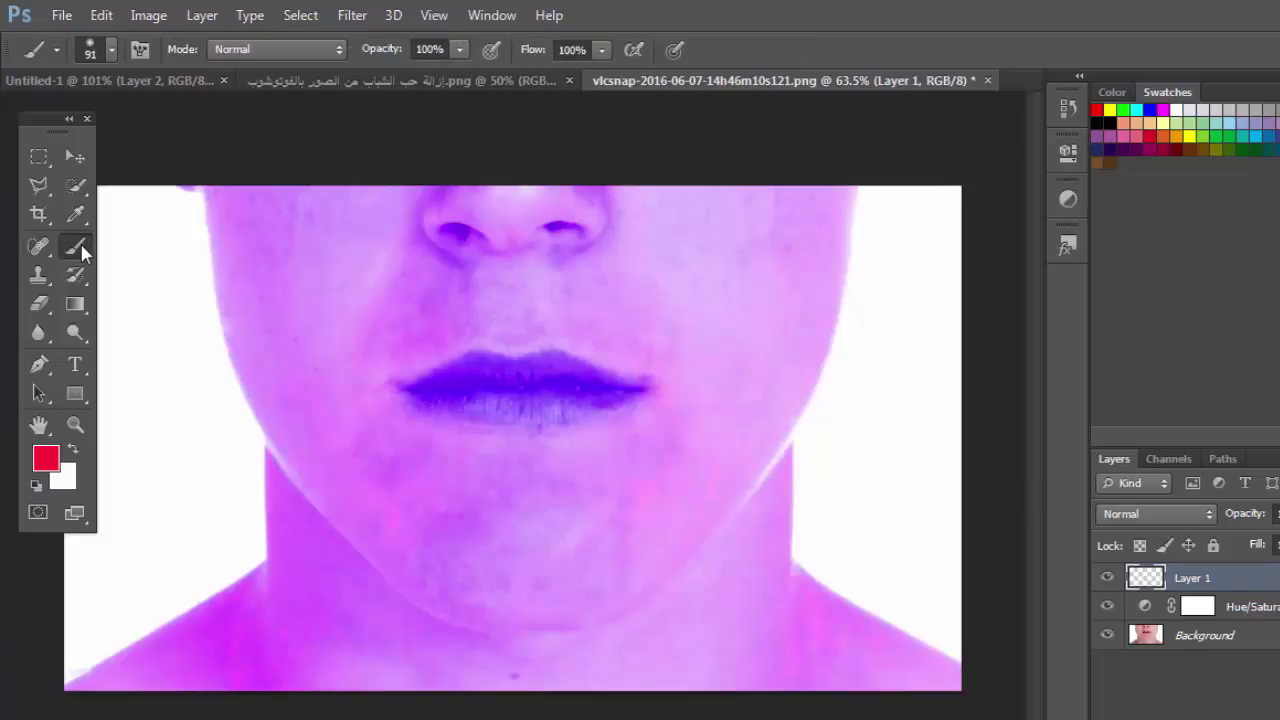
{"action": "left_click", "coordinate": [150, 248]}
{"action": "left_click", "coordinate": [111, 49]}
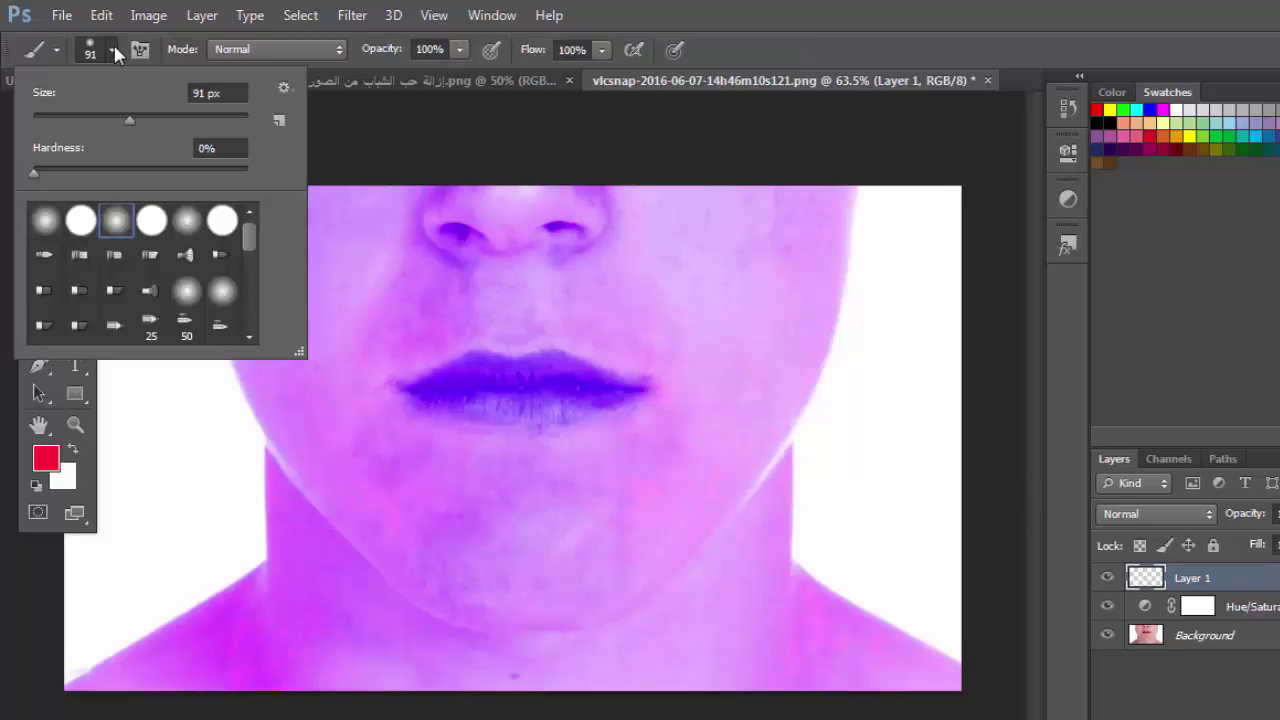
{"action": "left_click", "coordinate": [185, 218]}
{"action": "double_click", "coordinate": [185, 218]}
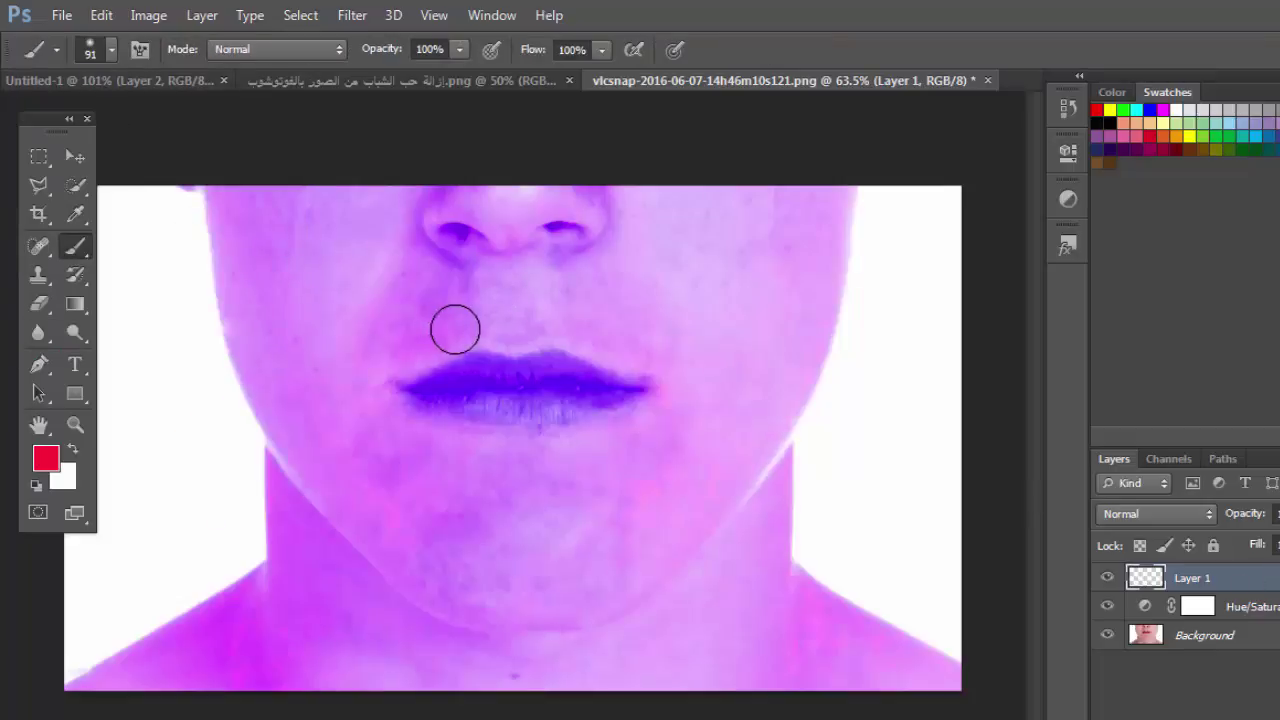
{"action": "left_click", "coordinate": [45, 458]}
{"action": "left_click", "coordinate": [1222, 188]}
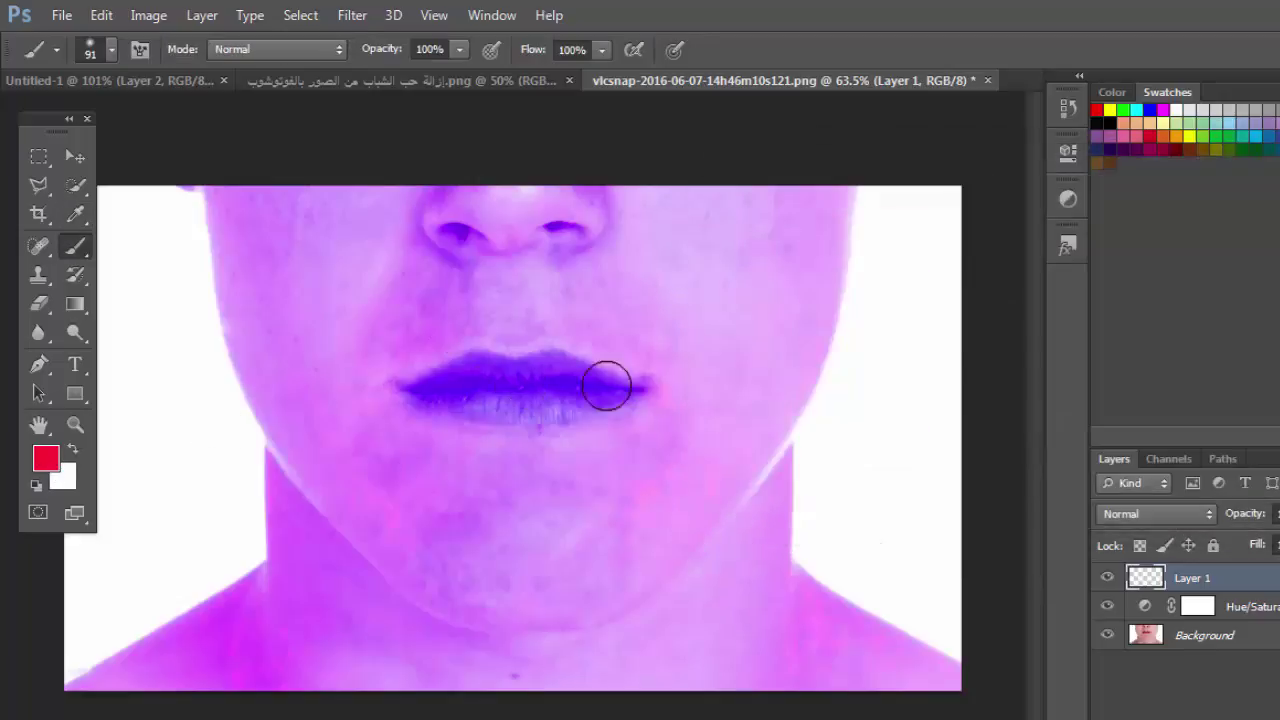
{"action": "key", "text": "ctrl+z"}
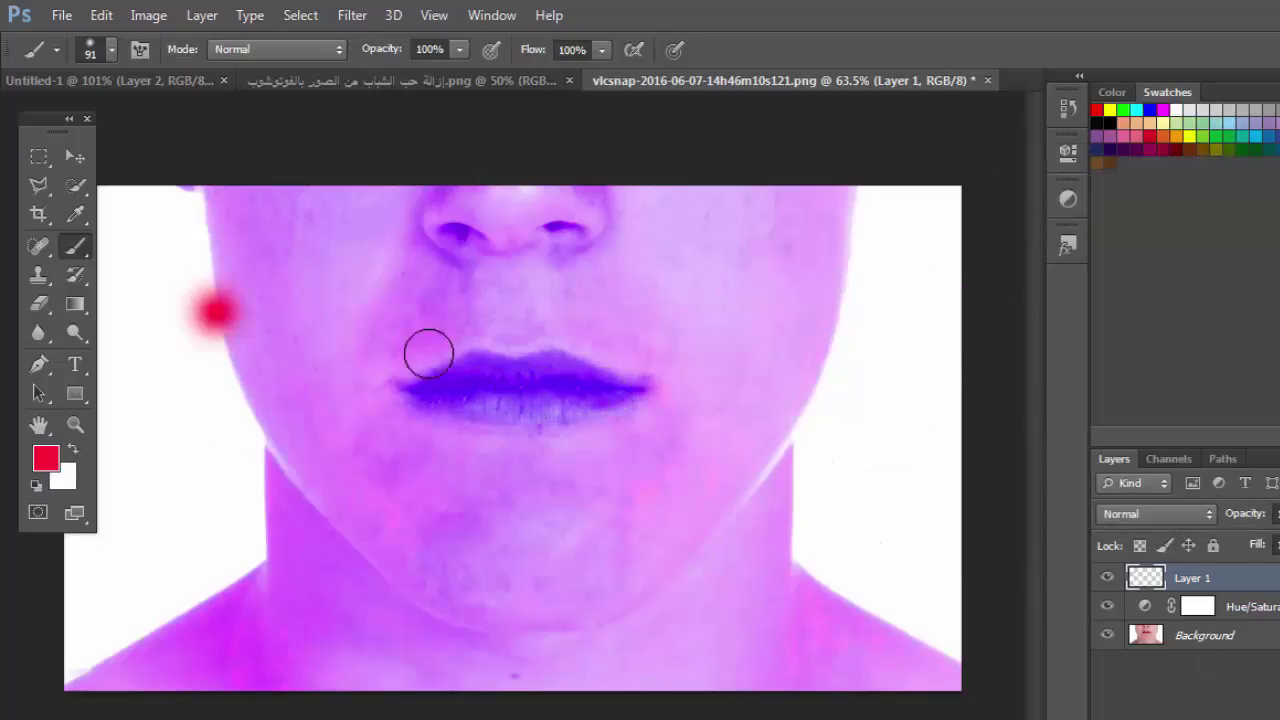
{"action": "left_click", "coordinate": [262, 328]}
{"action": "left_click", "coordinate": [503, 388]}
{"action": "left_click", "coordinate": [101, 15]}
{"action": "left_click", "coordinate": [147, 52]}
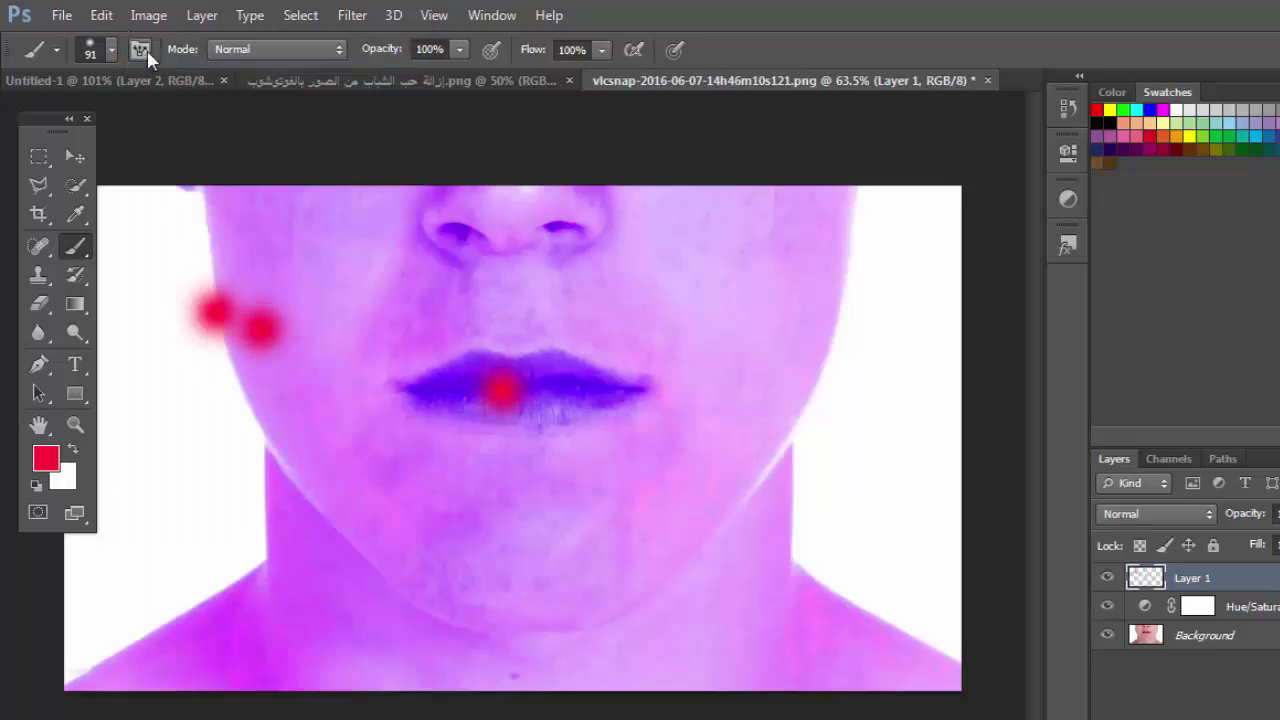
{"action": "left_click", "coordinate": [101, 15]}
{"action": "left_click", "coordinate": [150, 61]}
{"action": "left_click", "coordinate": [101, 15]}
{"action": "left_click", "coordinate": [150, 61]}
{"action": "left_click", "coordinate": [101, 15]}
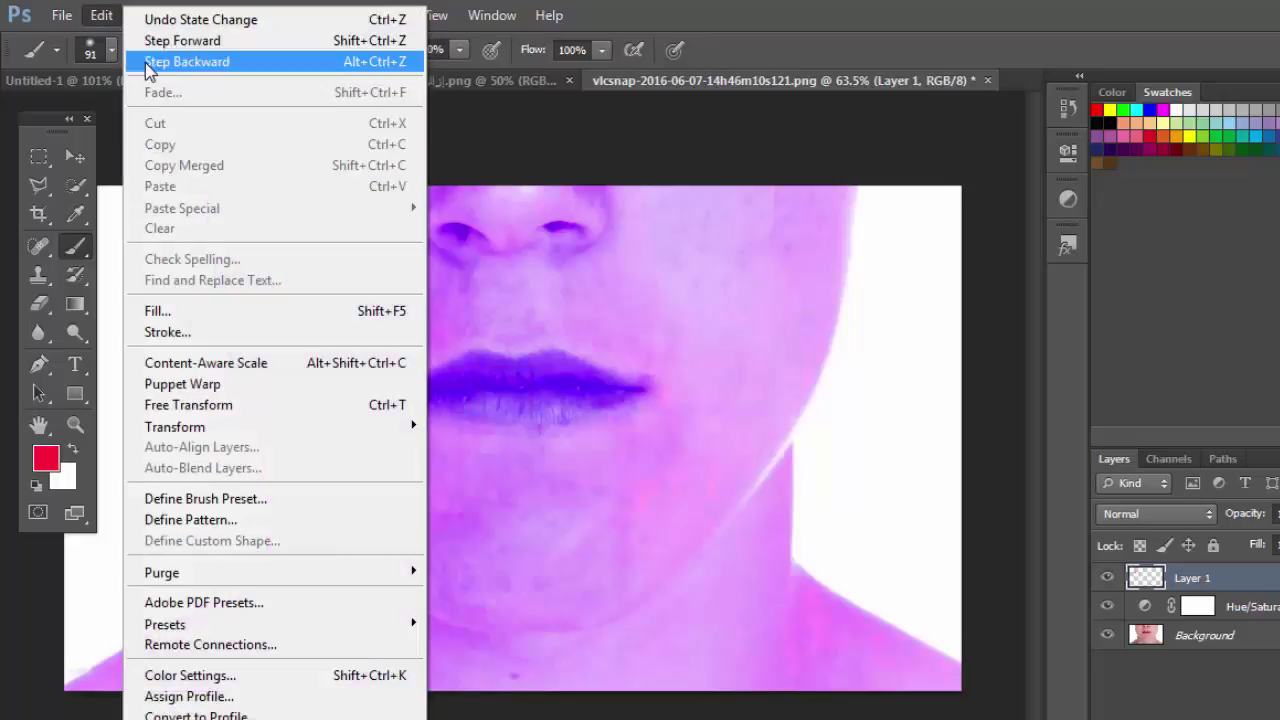
{"action": "left_click", "coordinate": [150, 61]}
- Try other round tips for the 62 px brush and a hardness of 100%
{"action": "mouse_move", "coordinate": [600, 383]}
{"action": "left_mouse_down"}
{"action": "mouse_move", "coordinate": [425, 390]}
{"action": "mouse_move", "coordinate": [578, 388]}
{"action": "mouse_move", "coordinate": [504, 405]}
{"action": "mouse_move", "coordinate": [431, 395]}
{"action": "left_mouse_up"}
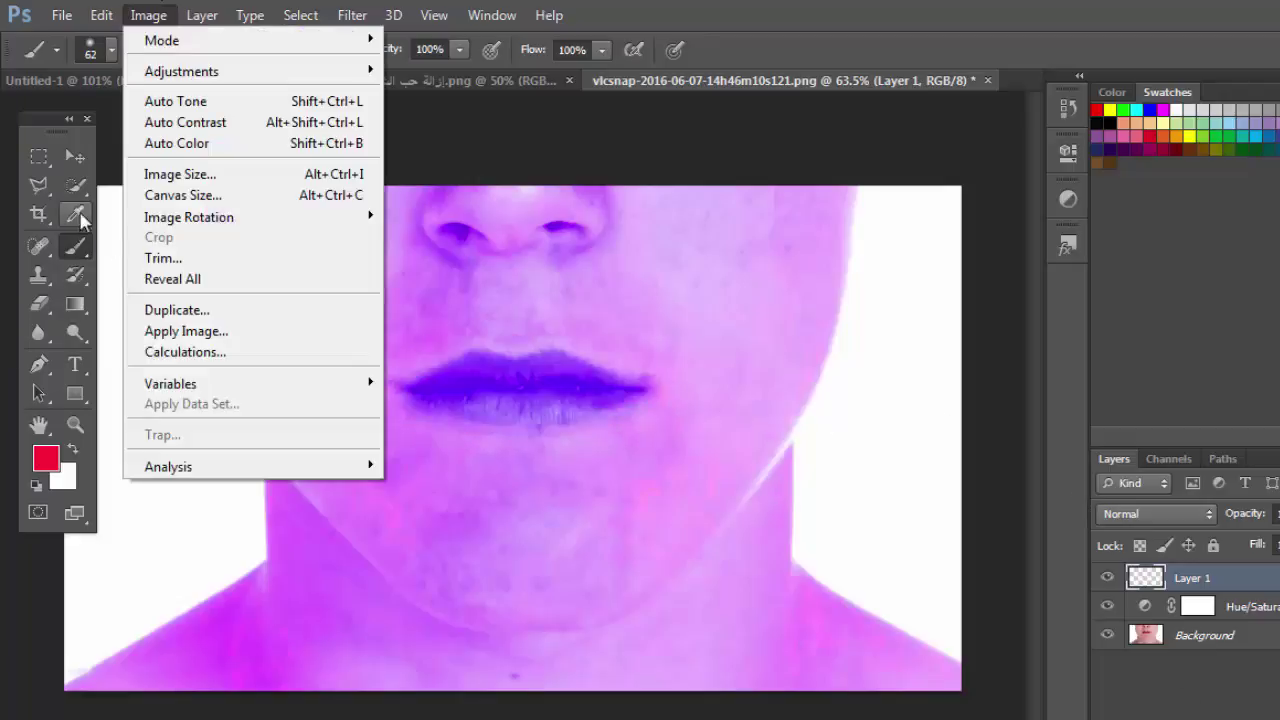
{"action": "right_click", "coordinate": [75, 246]}
{"action": "left_click", "coordinate": [201, 245]}
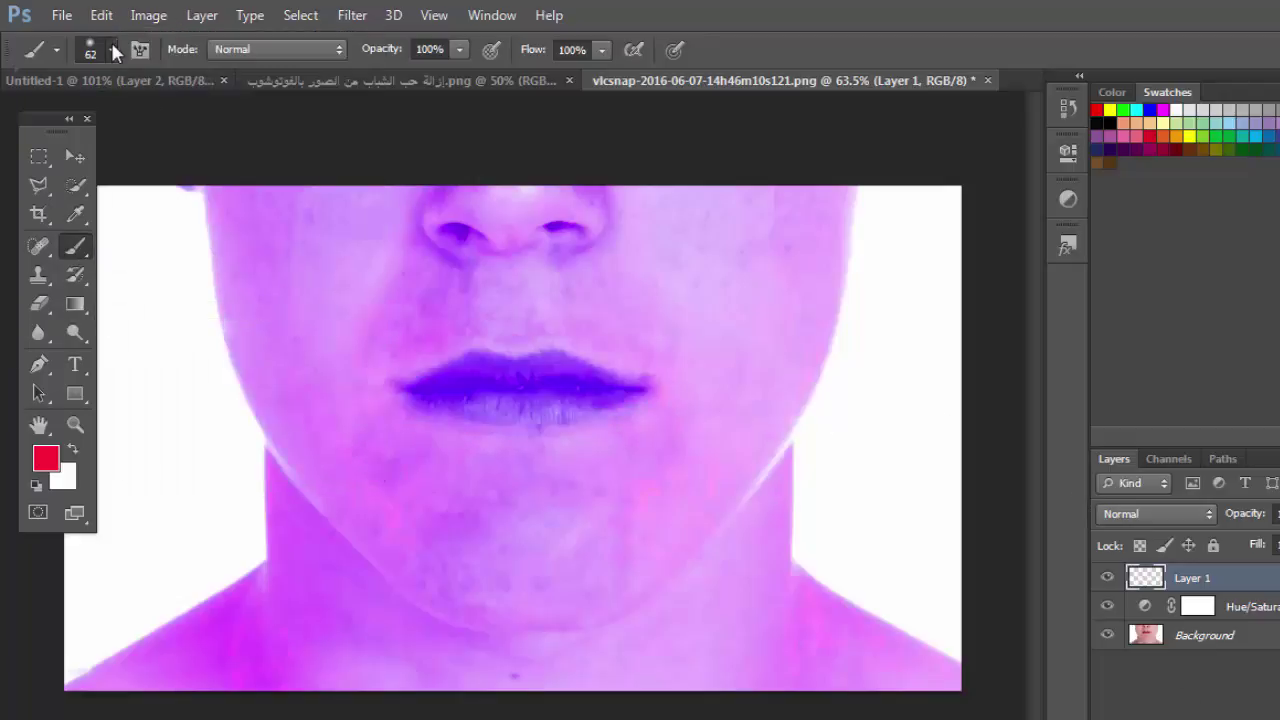
{"action": "left_click", "coordinate": [57, 49]}
{"action": "left_click", "coordinate": [115, 50]}
{"action": "scroll", "coordinate": [228, 267], "scroll_direction": "up", "scroll_amount": 5}
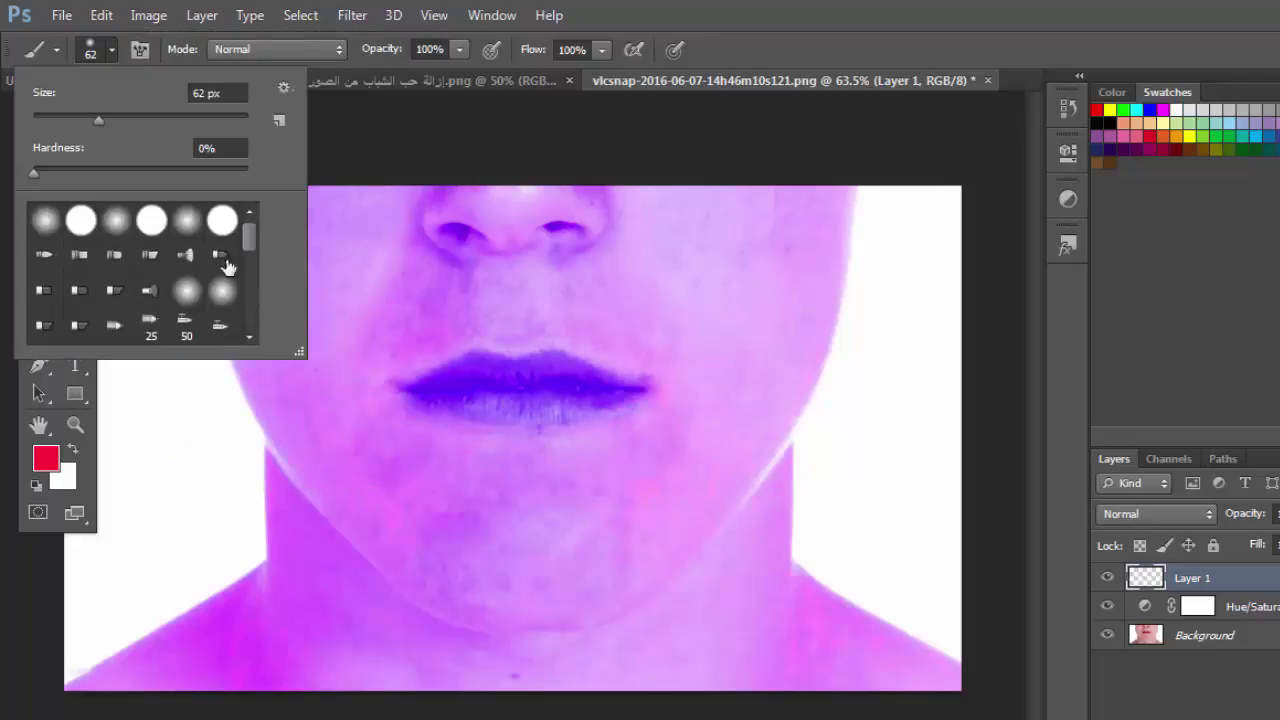
{"action": "double_click", "coordinate": [187, 294]}
{"action": "left_click", "coordinate": [115, 50]}
{"action": "left_click_drag", "start_coordinate": [33, 172], "coordinate": [216, 172]}
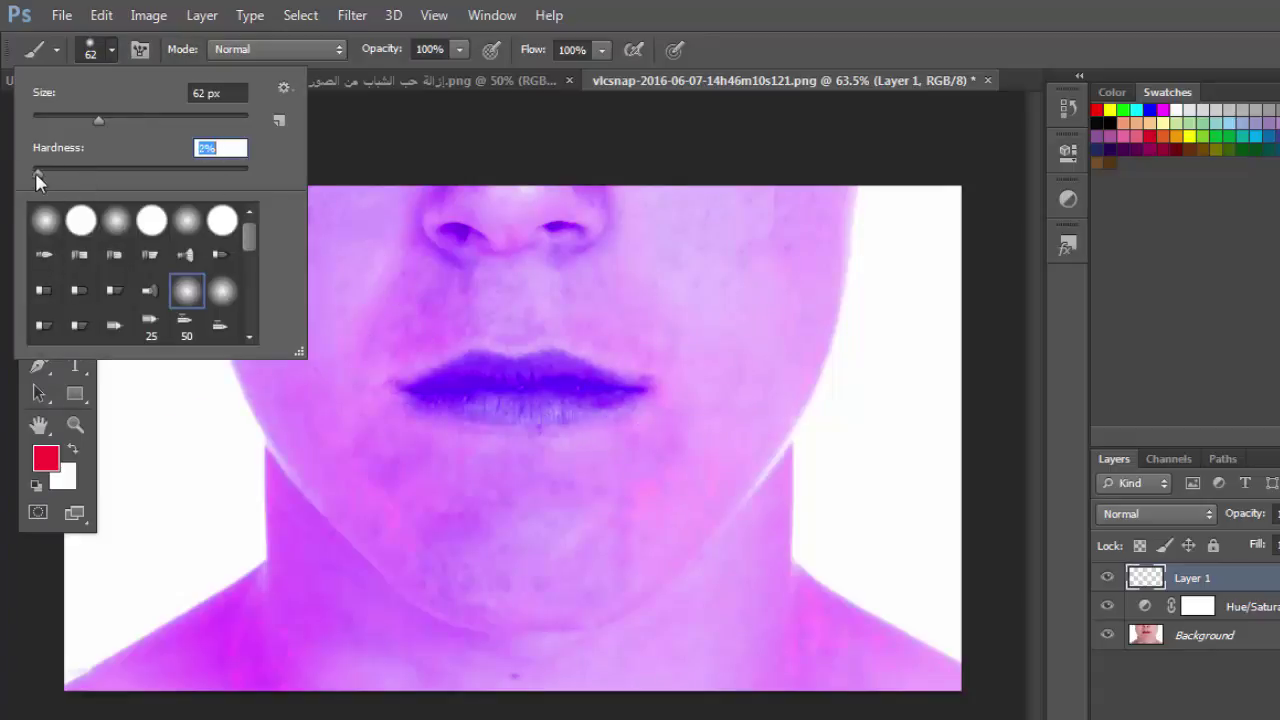
{"action": "key", "text": "Return"}
{"action": "left_click", "coordinate": [115, 50]}
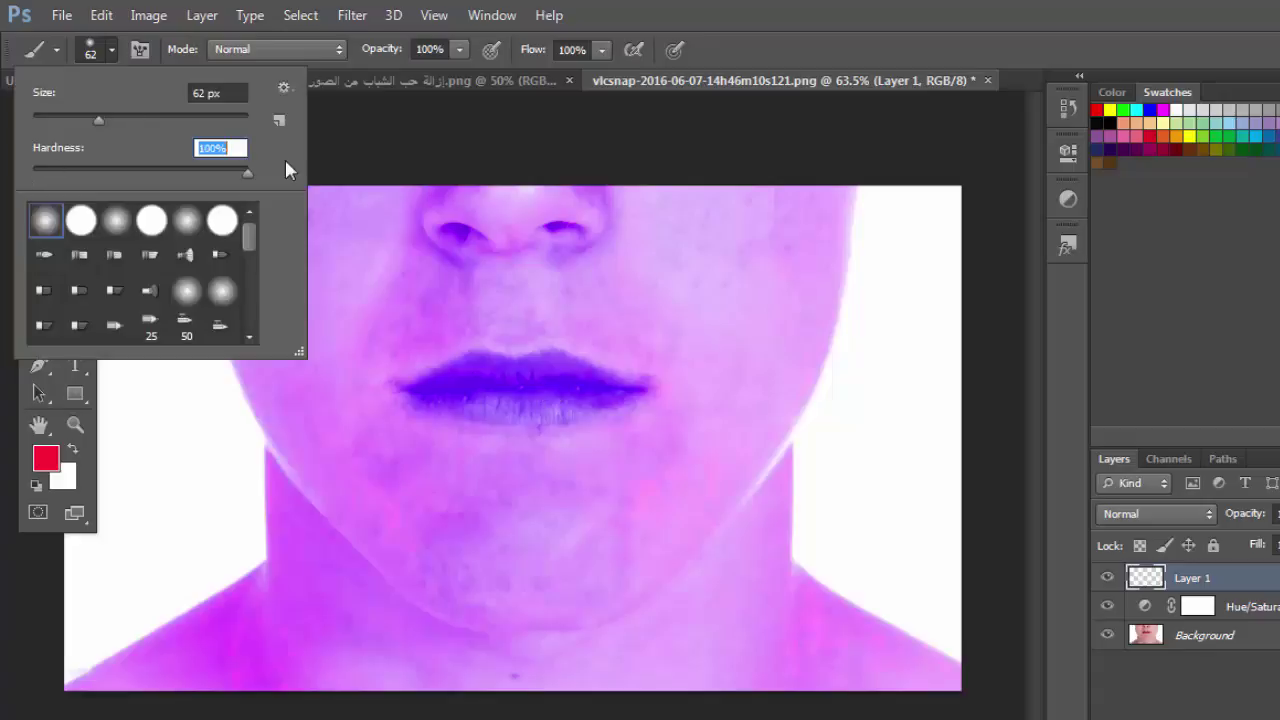
{"action": "key", "text": "Return"}
{"action": "left_click", "coordinate": [111, 50]}
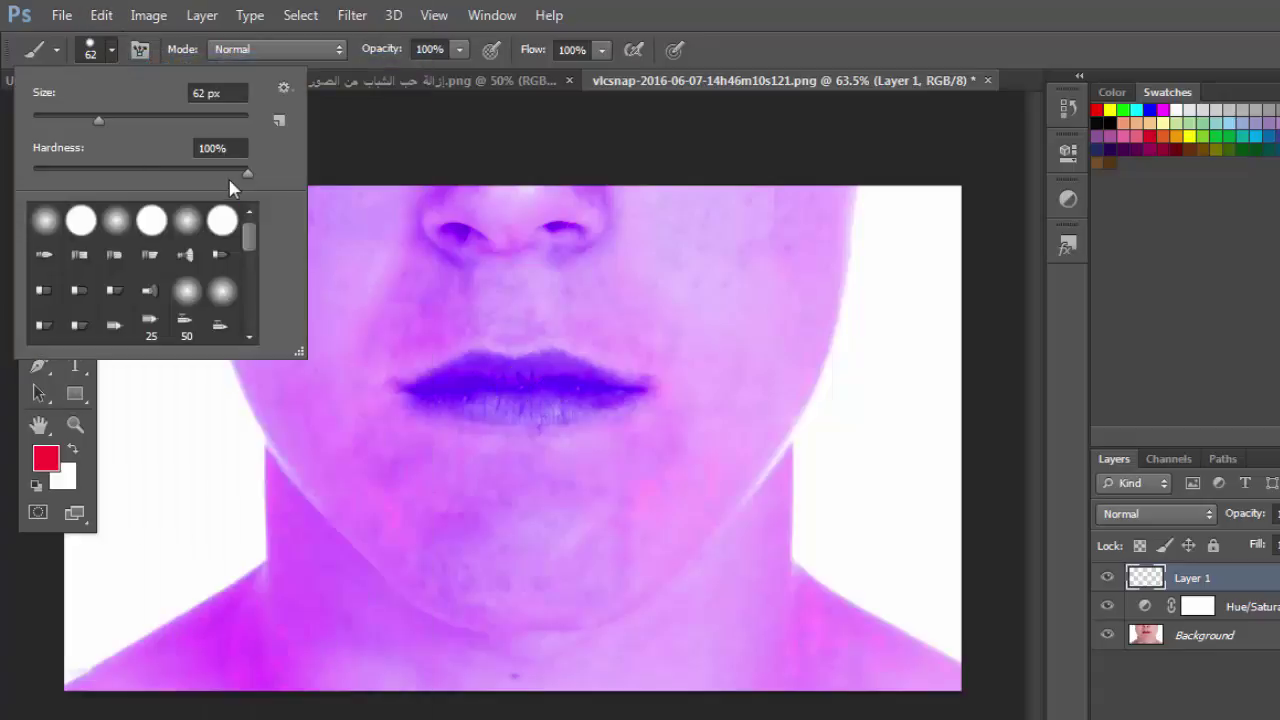
{"action": "key", "text": "Return"}
- Paint the lips solid red on Layer 1 and reduce the soft brush to 47 px
{"action": "mouse_move", "coordinate": [622, 393]}
{"action": "left_mouse_down"}
{"action": "mouse_move", "coordinate": [490, 371]}
{"action": "mouse_move", "coordinate": [420, 395]}
{"action": "mouse_move", "coordinate": [471, 374]}
{"action": "mouse_move", "coordinate": [453, 394]}
{"action": "mouse_move", "coordinate": [569, 405]}
{"action": "mouse_move", "coordinate": [445, 400]}
{"action": "left_mouse_up"}
{"action": "key", "text": "F5"}
{"action": "mouse_move", "coordinate": [876, 414]}
{"action": "left_mouse_down"}
{"action": "mouse_move", "coordinate": [840, 416]}
{"action": "mouse_move", "coordinate": [866, 414]}
{"action": "left_mouse_up"}
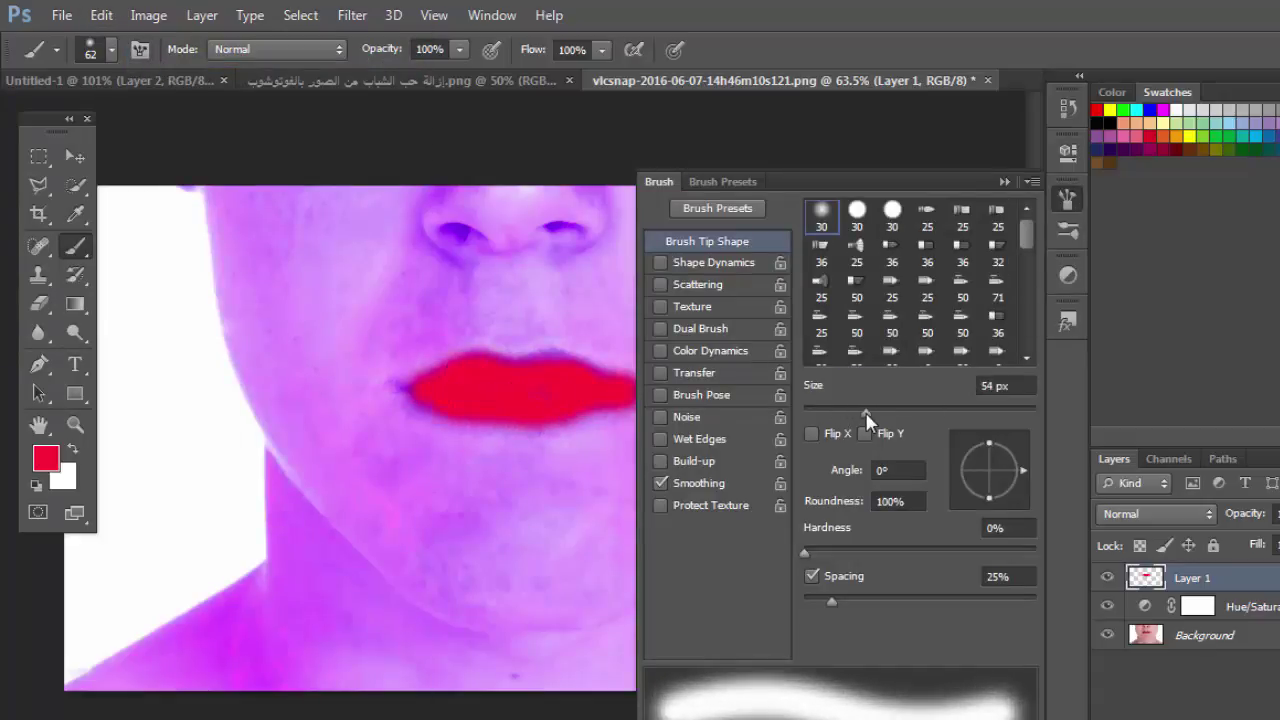
{"action": "mouse_move", "coordinate": [805, 553]}
{"action": "left_mouse_down"}
{"action": "mouse_move", "coordinate": [892, 546]}
{"action": "mouse_move", "coordinate": [805, 553]}
{"action": "left_mouse_up"}
{"action": "left_click", "coordinate": [812, 576]}
{"action": "left_click_drag", "start_coordinate": [832, 601], "coordinate": [965, 633]}
{"action": "left_click", "coordinate": [1068, 198]}
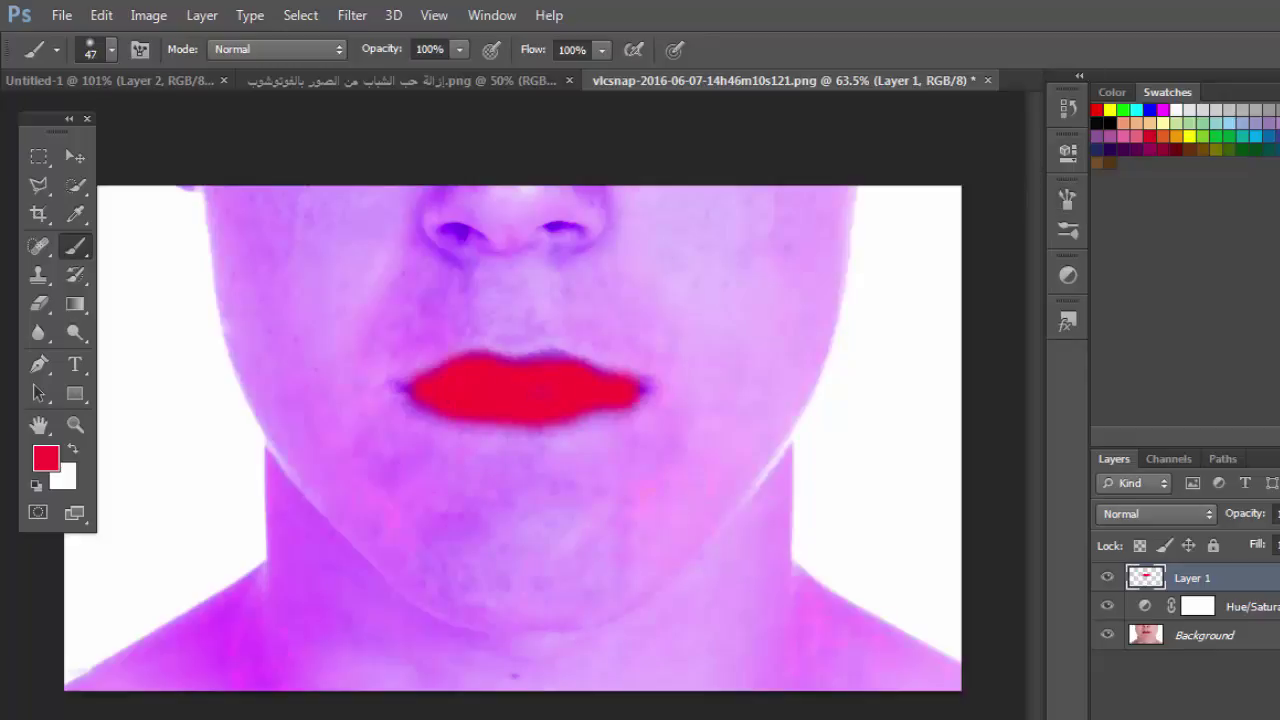
- Lower Layer 1's fill until the red only tints the lips, and hide the Hue/Saturation layer
{"action": "left_click_drag", "start_coordinate": [1236, 592], "coordinate": [1216, 575]}
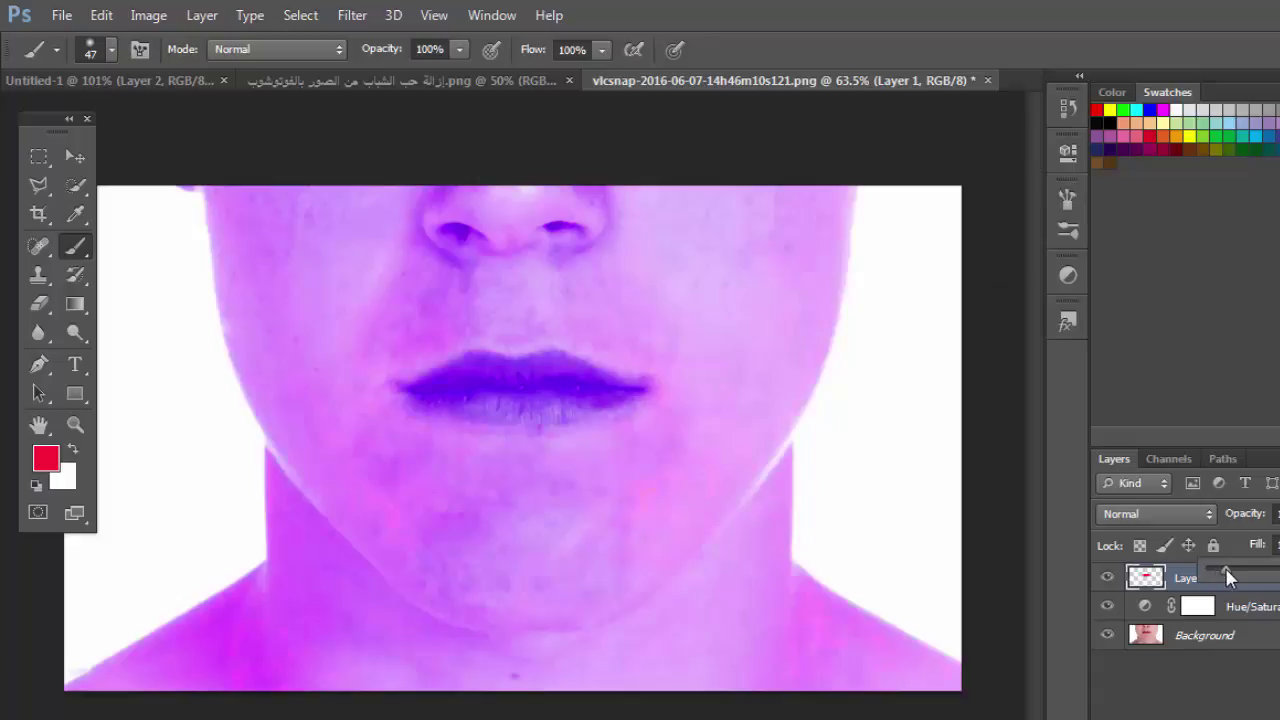
{"action": "left_click", "coordinate": [1108, 607]}
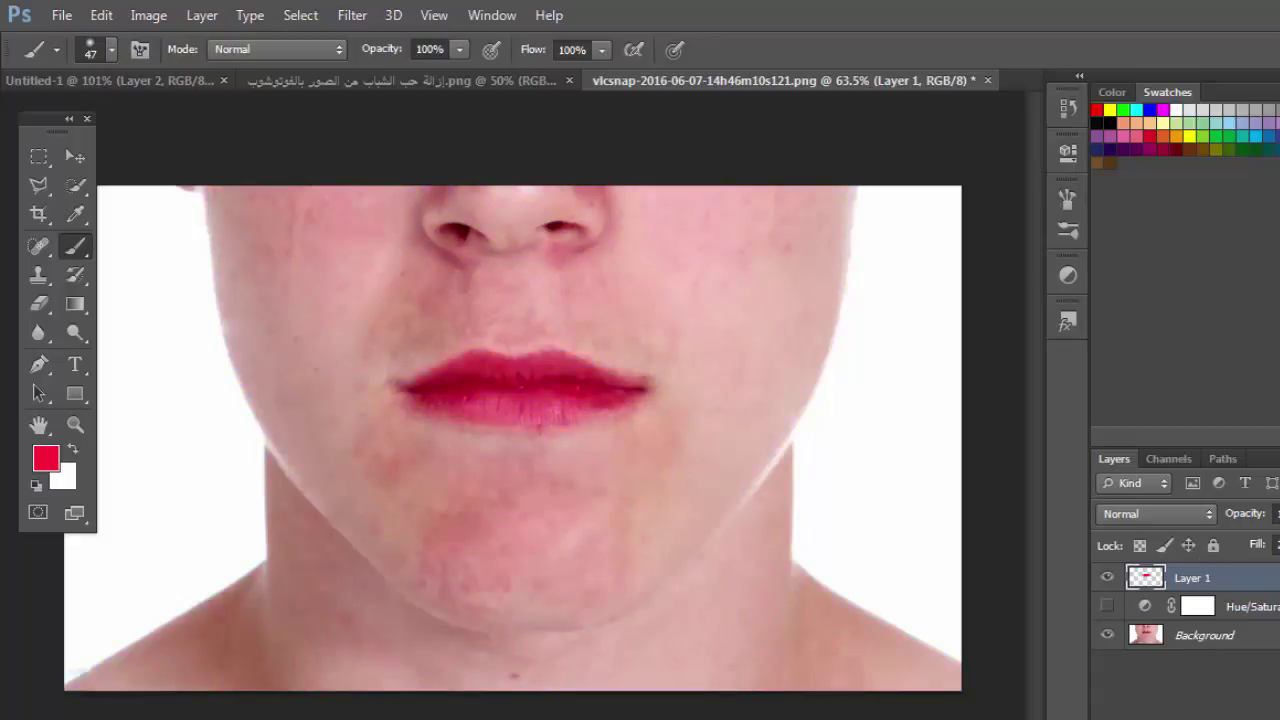
{"action": "mouse_move", "coordinate": [1257, 544]}
{"action": "left_mouse_down"}
{"action": "mouse_move", "coordinate": [1279, 544]}
{"action": "mouse_move", "coordinate": [1240, 544]}
{"action": "mouse_move", "coordinate": [1268, 544]}
{"action": "left_mouse_up"}
- Try a lighter pink-red foreground colour with a test stroke on the right cheek, and undo the stroke
{"action": "left_click", "coordinate": [46, 464]}
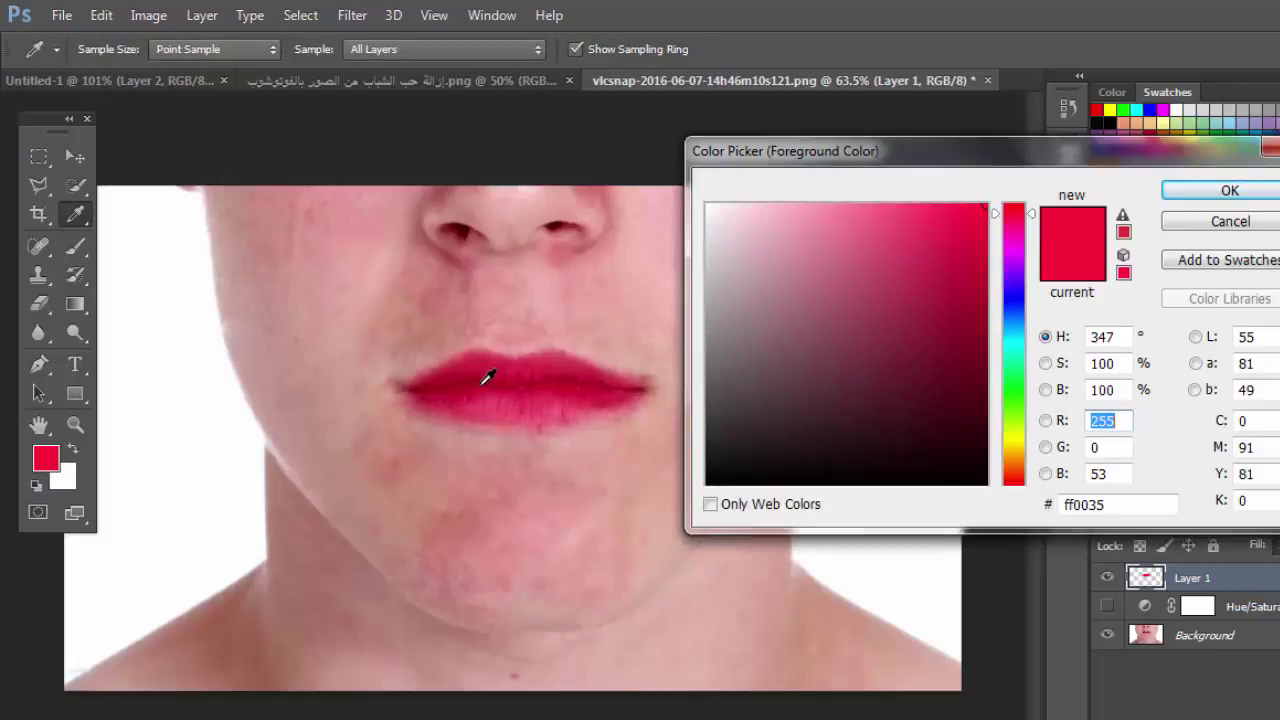
{"action": "left_click", "coordinate": [488, 376]}
{"action": "left_click", "coordinate": [1229, 190]}
{"action": "left_click", "coordinate": [45, 458]}
{"action": "left_click", "coordinate": [920, 206]}
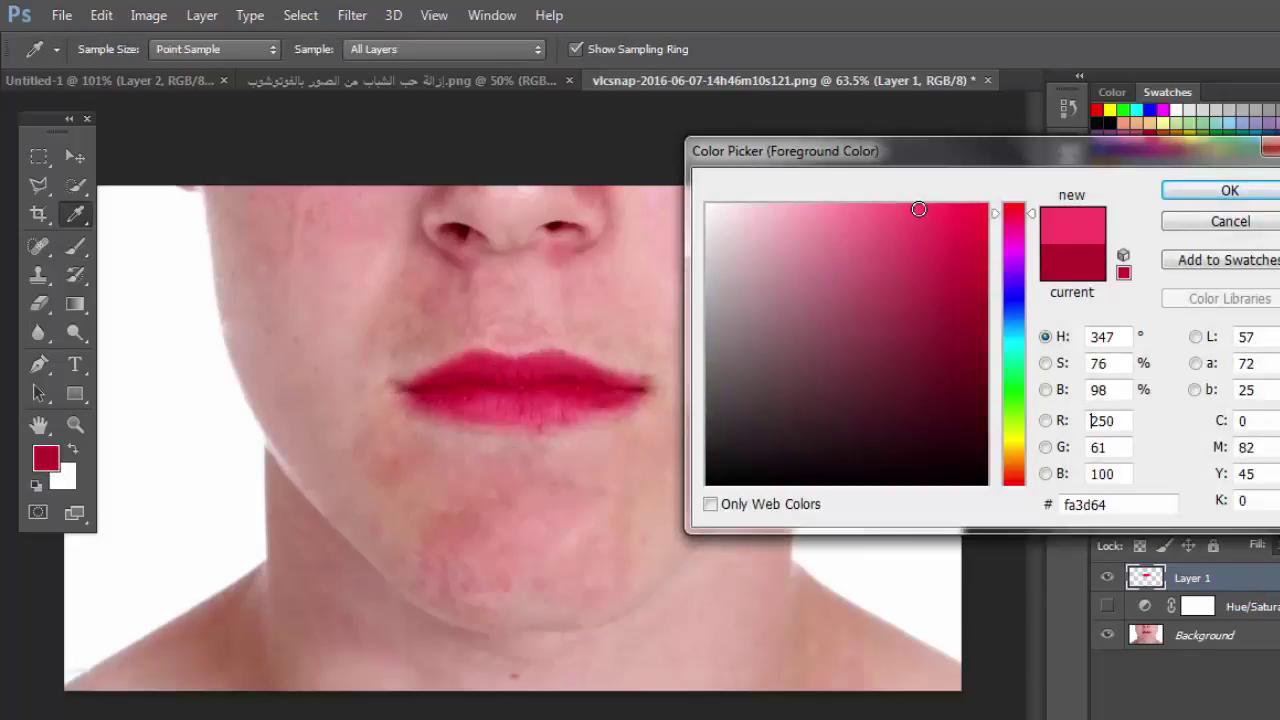
{"action": "left_click", "coordinate": [926, 208]}
{"action": "left_click", "coordinate": [1229, 190]}
{"action": "key", "text": "b"}
{"action": "mouse_move", "coordinate": [726, 330]}
{"action": "left_mouse_down"}
{"action": "mouse_move", "coordinate": [630, 227]}
{"action": "mouse_move", "coordinate": [668, 231]}
{"action": "mouse_move", "coordinate": [801, 320]}
{"action": "left_mouse_up"}
{"action": "left_click", "coordinate": [101, 15]}
{"action": "left_click", "coordinate": [163, 63]}
- Add a new layer above Layer 1 and set the foreground colour to a fully saturated red
{"action": "key", "text": "ctrl+shift+alt+n"}
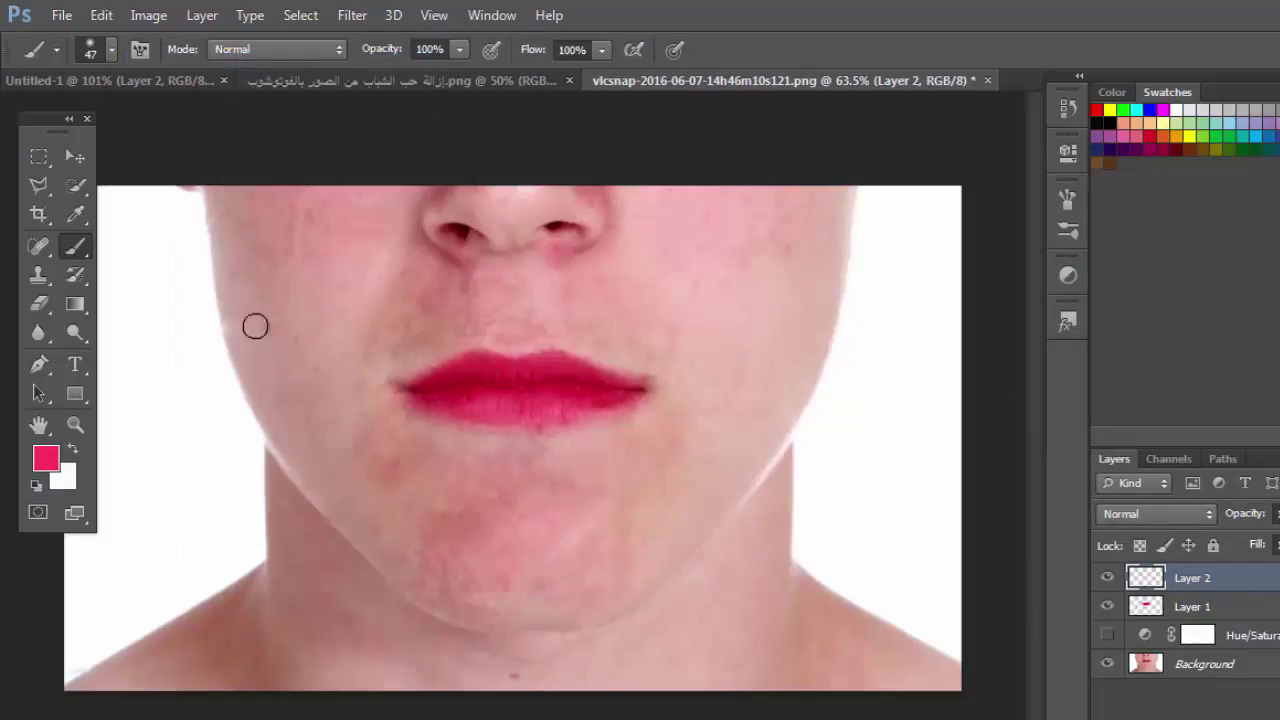
{"action": "left_click", "coordinate": [48, 462]}
{"action": "left_click", "coordinate": [988, 204]}
{"action": "left_click", "coordinate": [1250, 194]}
- Paint both cheeks red on Layer 2 with a soft 77 px brush and lower the layer's fill to a faint blush
{"action": "left_click", "coordinate": [111, 49]}
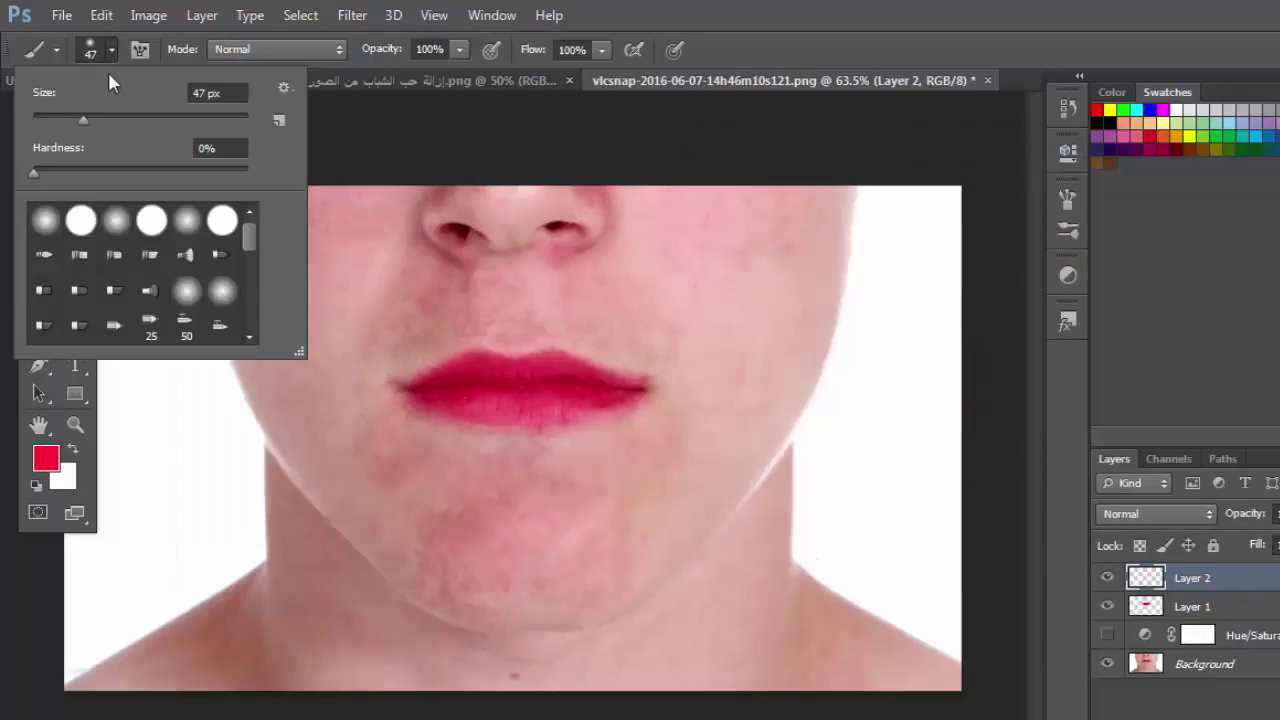
{"action": "left_click", "coordinate": [114, 120]}
{"action": "mouse_move", "coordinate": [769, 316]}
{"action": "left_mouse_down"}
{"action": "mouse_move", "coordinate": [688, 263]}
{"action": "mouse_move", "coordinate": [654, 195]}
{"action": "mouse_move", "coordinate": [804, 201]}
{"action": "mouse_move", "coordinate": [760, 235]}
{"action": "mouse_move", "coordinate": [806, 257]}
{"action": "mouse_move", "coordinate": [775, 337]}
{"action": "mouse_move", "coordinate": [635, 262]}
{"action": "left_mouse_up"}
{"action": "mouse_move", "coordinate": [400, 195]}
{"action": "left_mouse_down"}
{"action": "mouse_move", "coordinate": [349, 314]}
{"action": "mouse_move", "coordinate": [291, 254]}
{"action": "mouse_move", "coordinate": [283, 303]}
{"action": "mouse_move", "coordinate": [366, 354]}
{"action": "mouse_move", "coordinate": [277, 423]}
{"action": "mouse_move", "coordinate": [249, 289]}
{"action": "mouse_move", "coordinate": [331, 197]}
{"action": "left_mouse_up"}
{"action": "mouse_move", "coordinate": [835, 177]}
{"action": "left_mouse_down"}
{"action": "mouse_move", "coordinate": [781, 400]}
{"action": "mouse_move", "coordinate": [766, 358]}
{"action": "mouse_move", "coordinate": [703, 349]}
{"action": "left_mouse_up"}
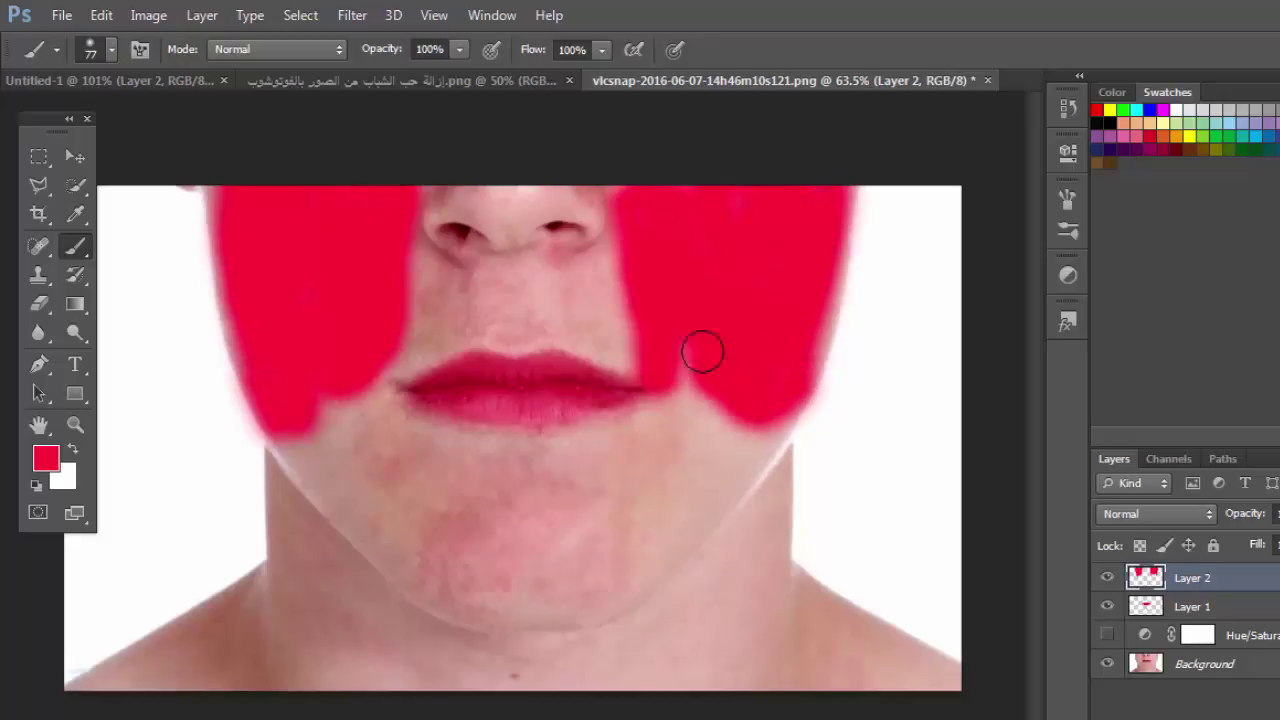
{"action": "left_click", "coordinate": [1279, 544]}
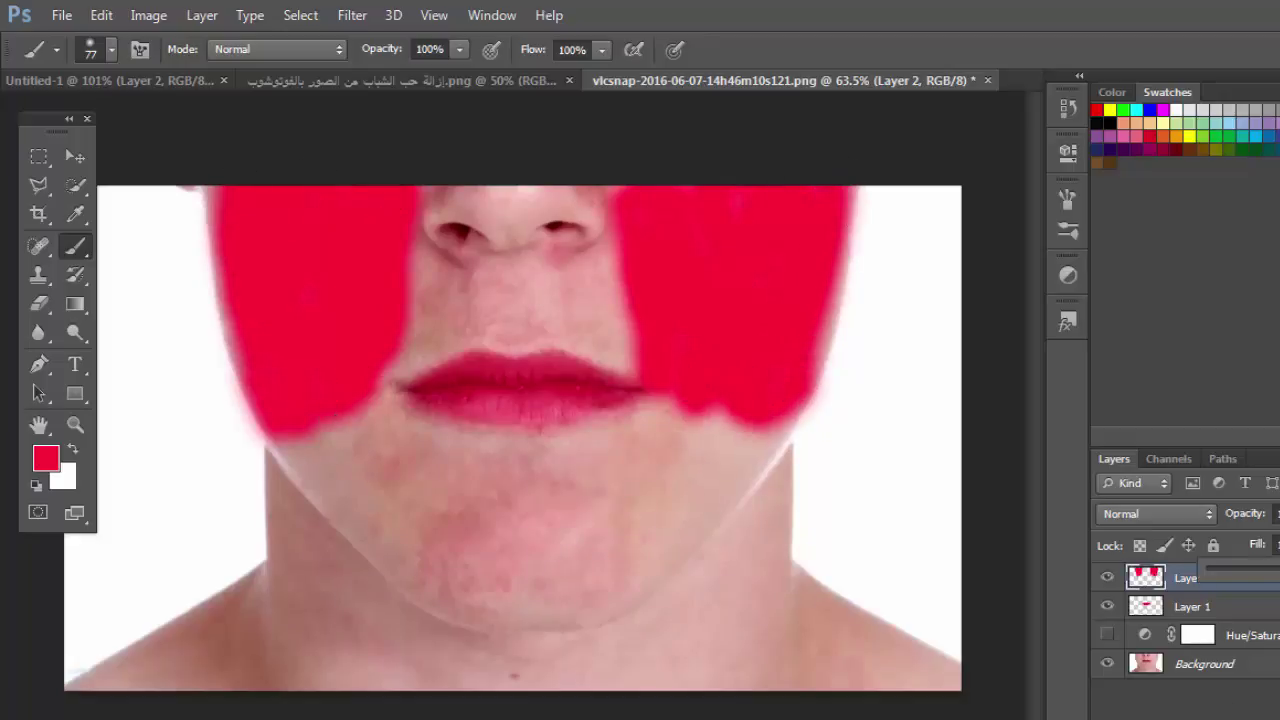
{"action": "left_click_drag", "start_coordinate": [1279, 573], "coordinate": [1220, 576]}
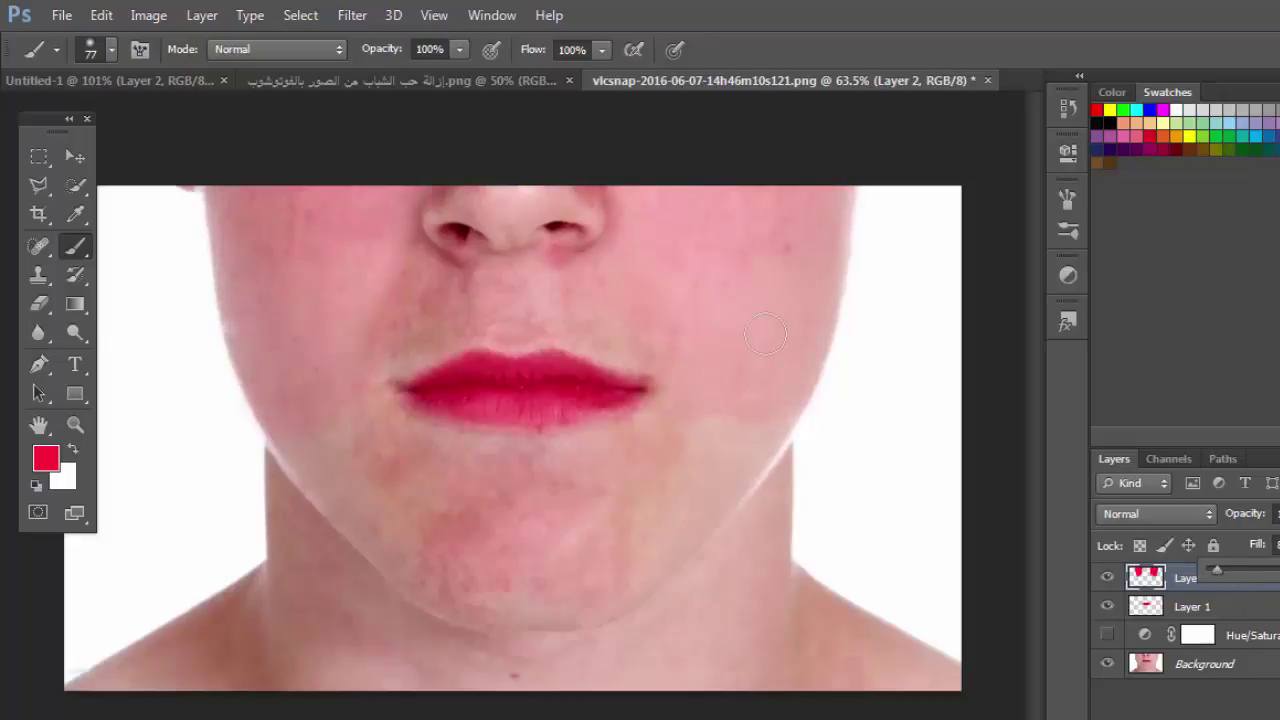
- Enlarge the photo to fill the screen and compare it with the retouched face in the Untitled-1 document
{"action": "key", "text": "z"}
{"action": "left_click", "coordinate": [740, 49]}
{"action": "left_click", "coordinate": [158, 78]}
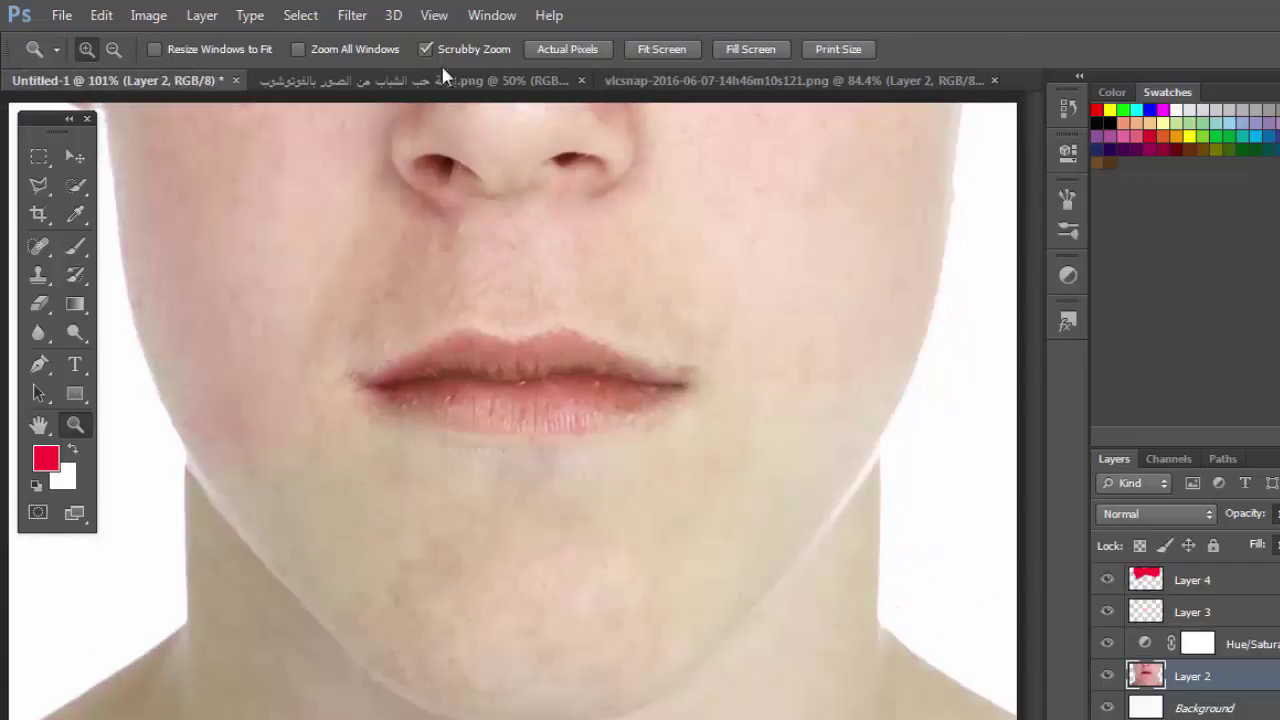
{"action": "left_click", "coordinate": [677, 82]}
- Show the Hue/Saturation layer and neutralise its Reds adjustment, with hue and saturation at 0 and lightness back near the middle
{"action": "left_click", "coordinate": [1107, 634]}
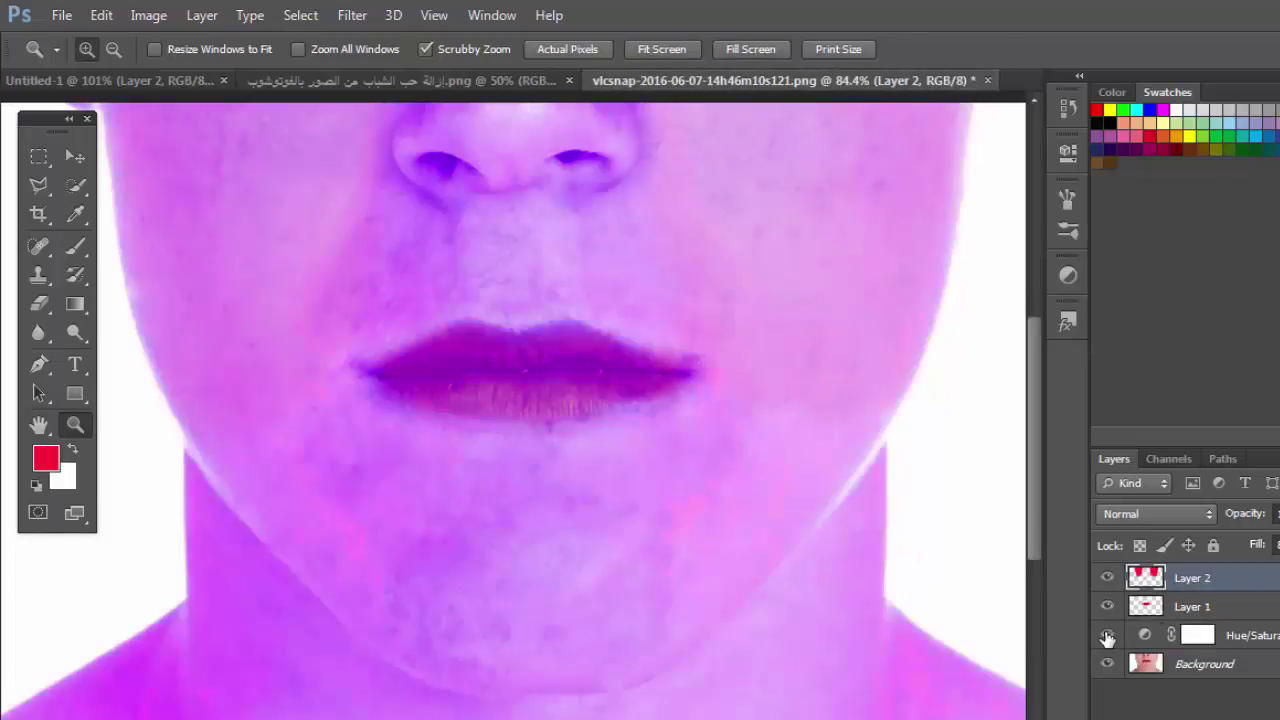
{"action": "double_click", "coordinate": [1197, 634]}
{"action": "left_click", "coordinate": [754, 167]}
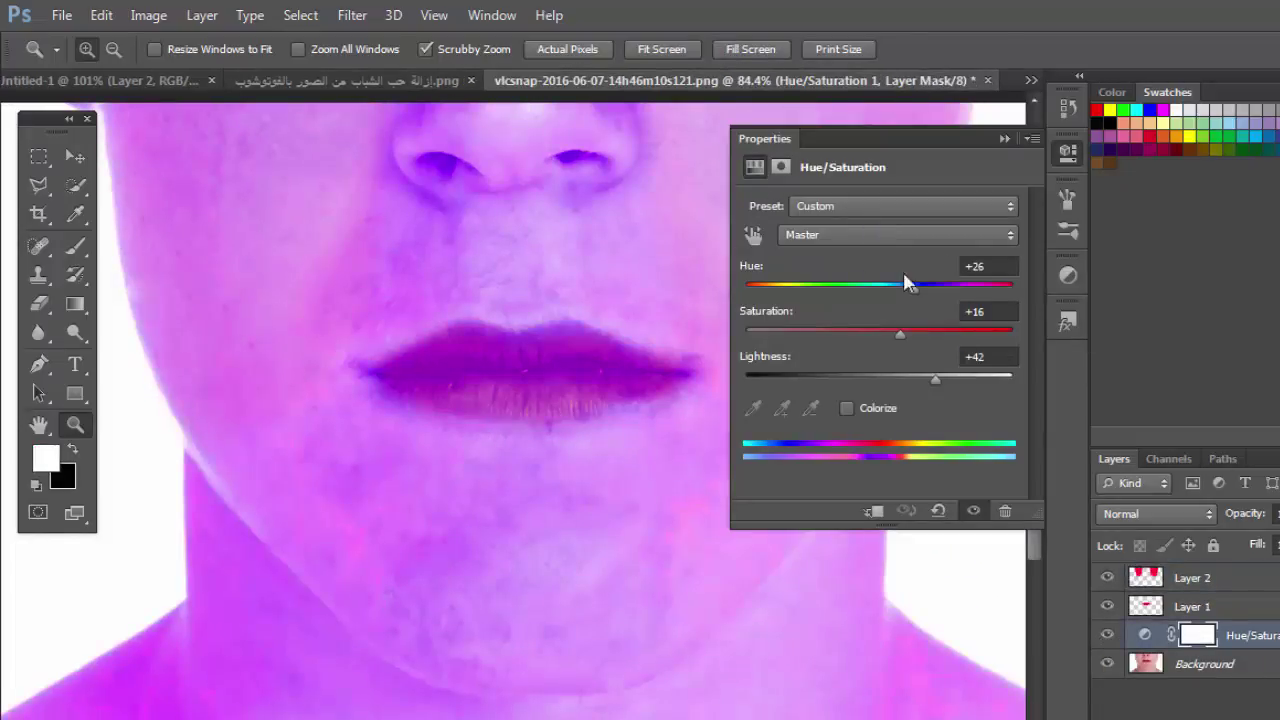
{"action": "left_click", "coordinate": [900, 234]}
{"action": "left_click", "coordinate": [889, 271]}
{"action": "left_click_drag", "start_coordinate": [898, 293], "coordinate": [853, 294]}
{"action": "mouse_move", "coordinate": [888, 336]}
{"action": "left_mouse_down"}
{"action": "mouse_move", "coordinate": [866, 336]}
{"action": "mouse_move", "coordinate": [878, 335]}
{"action": "left_mouse_up"}
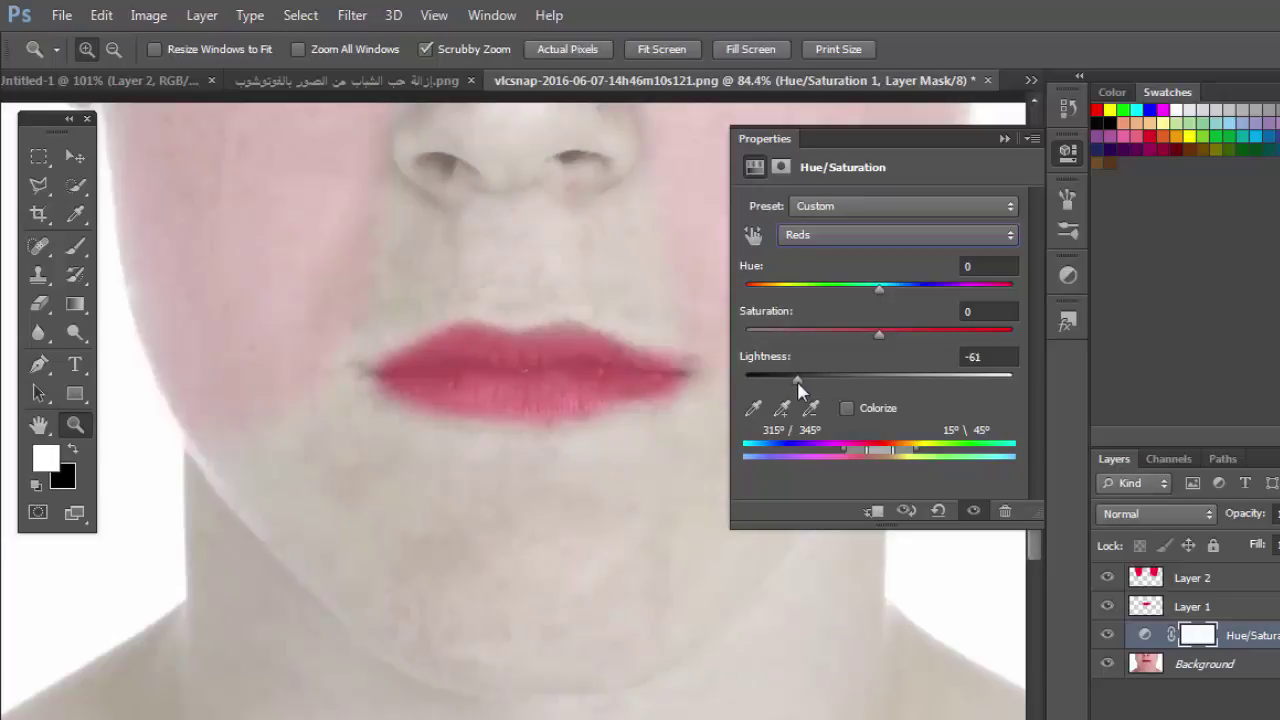
{"action": "left_click_drag", "start_coordinate": [797, 381], "coordinate": [882, 381]}
- Set the Hue/Saturation layer's Master hue to 0 and lightness to +21, and lower the saturation slightly below 0
{"action": "left_click", "coordinate": [900, 234]}
{"action": "left_click", "coordinate": [880, 250]}
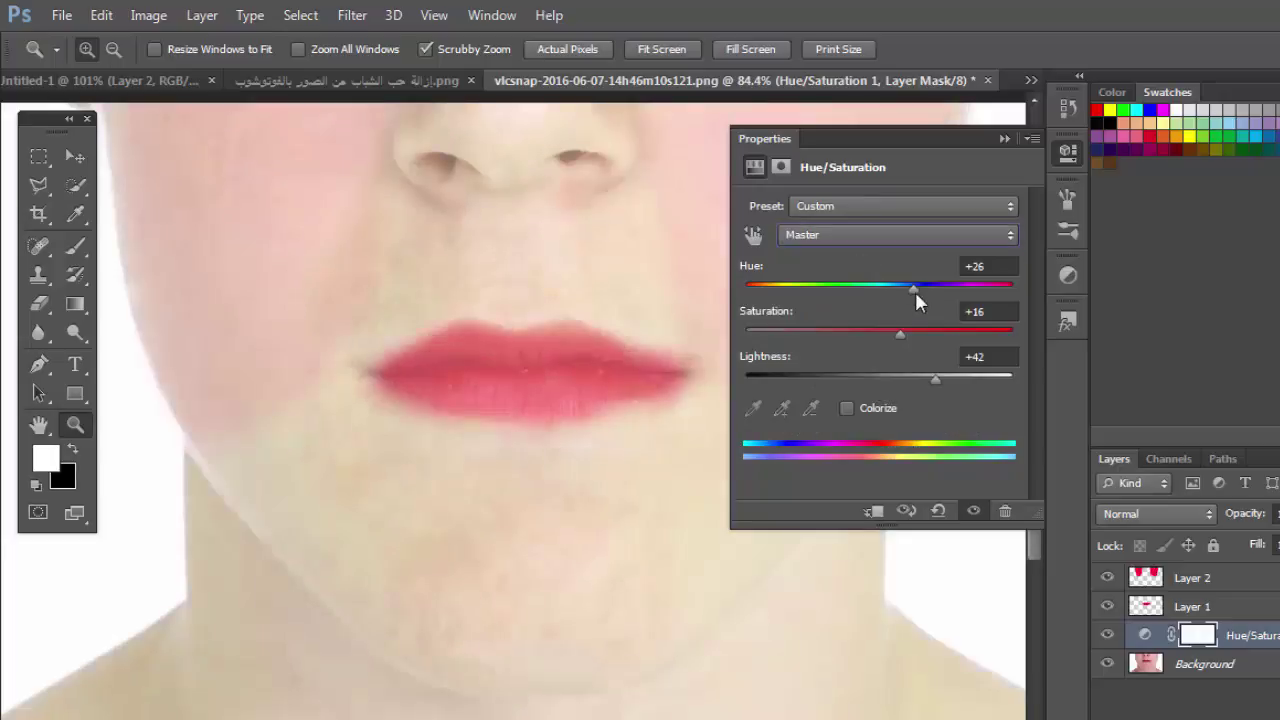
{"action": "left_click_drag", "start_coordinate": [915, 291], "coordinate": [906, 381]}
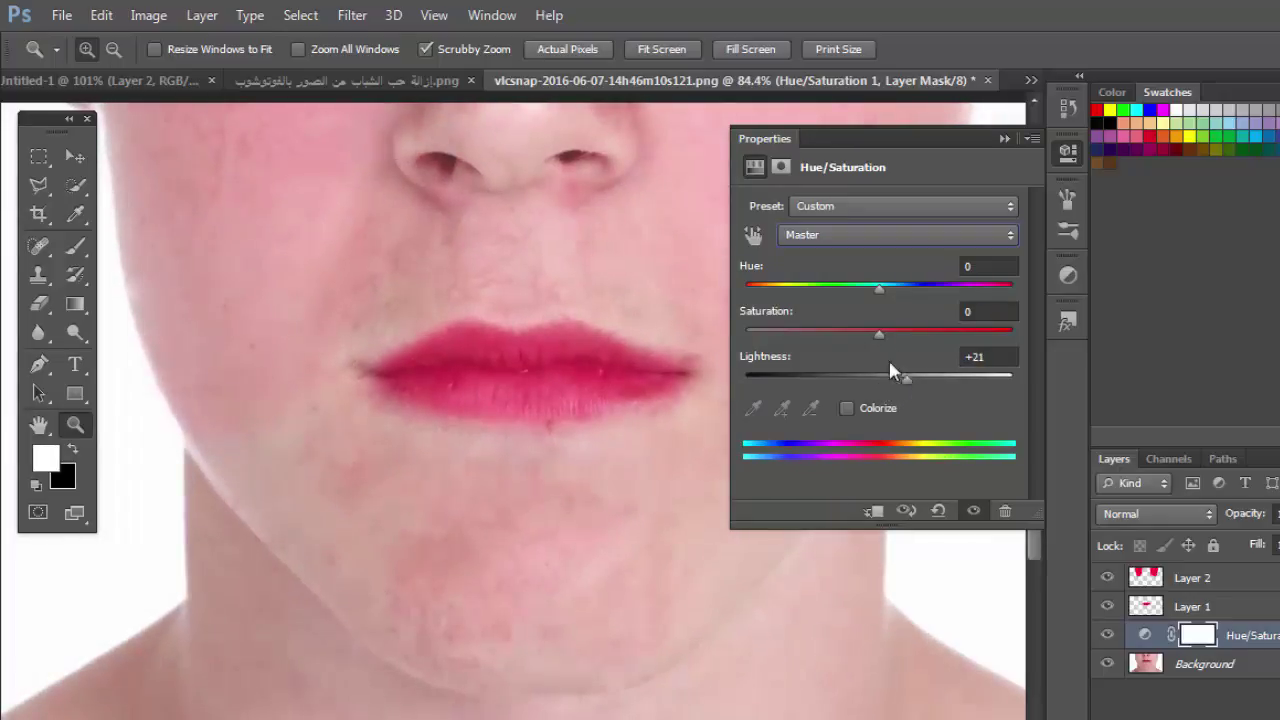
{"action": "mouse_move", "coordinate": [879, 333]}
{"action": "left_mouse_down"}
{"action": "mouse_move", "coordinate": [936, 337]}
{"action": "mouse_move", "coordinate": [828, 334]}
{"action": "mouse_move", "coordinate": [857, 335]}
{"action": "left_mouse_up"}
{"action": "left_click", "coordinate": [1005, 138]}
- Close the Arabic-titled acne-removal PNG document and compare the retouched photo with Untitled-1
{"action": "left_click", "coordinate": [260, 88]}
{"action": "left_click", "coordinate": [586, 80]}
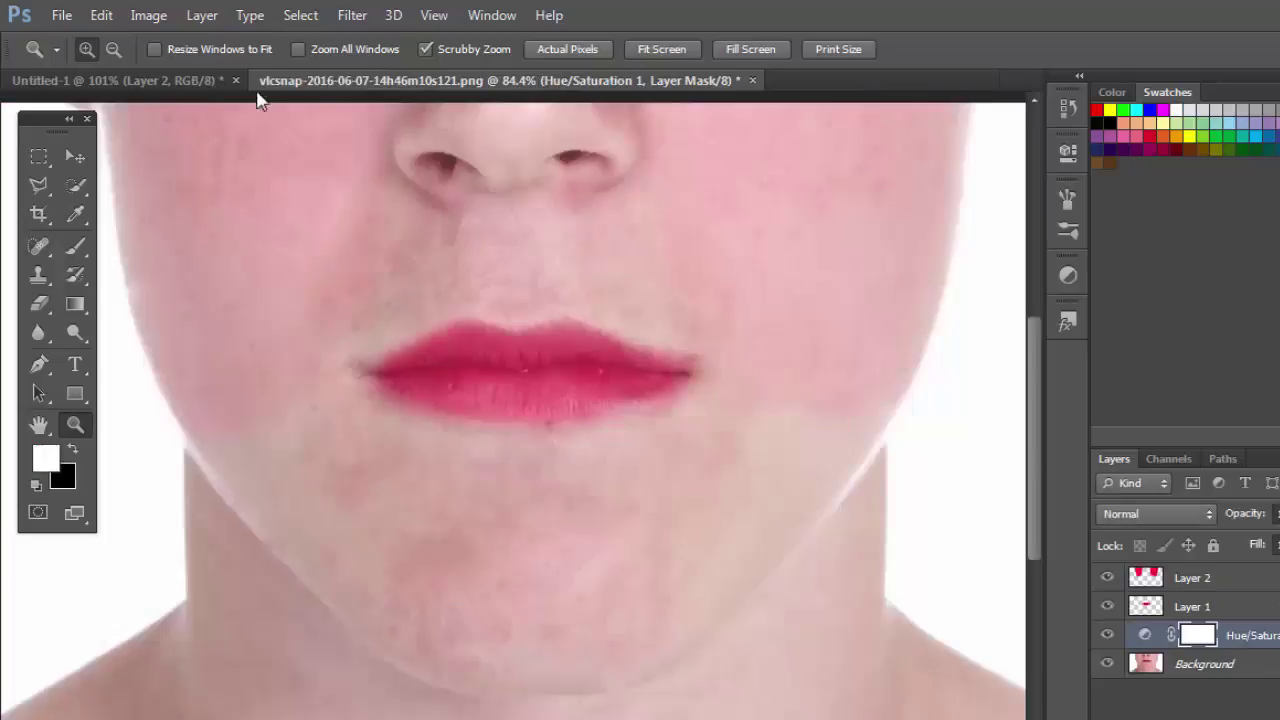
{"action": "left_click", "coordinate": [190, 88]}
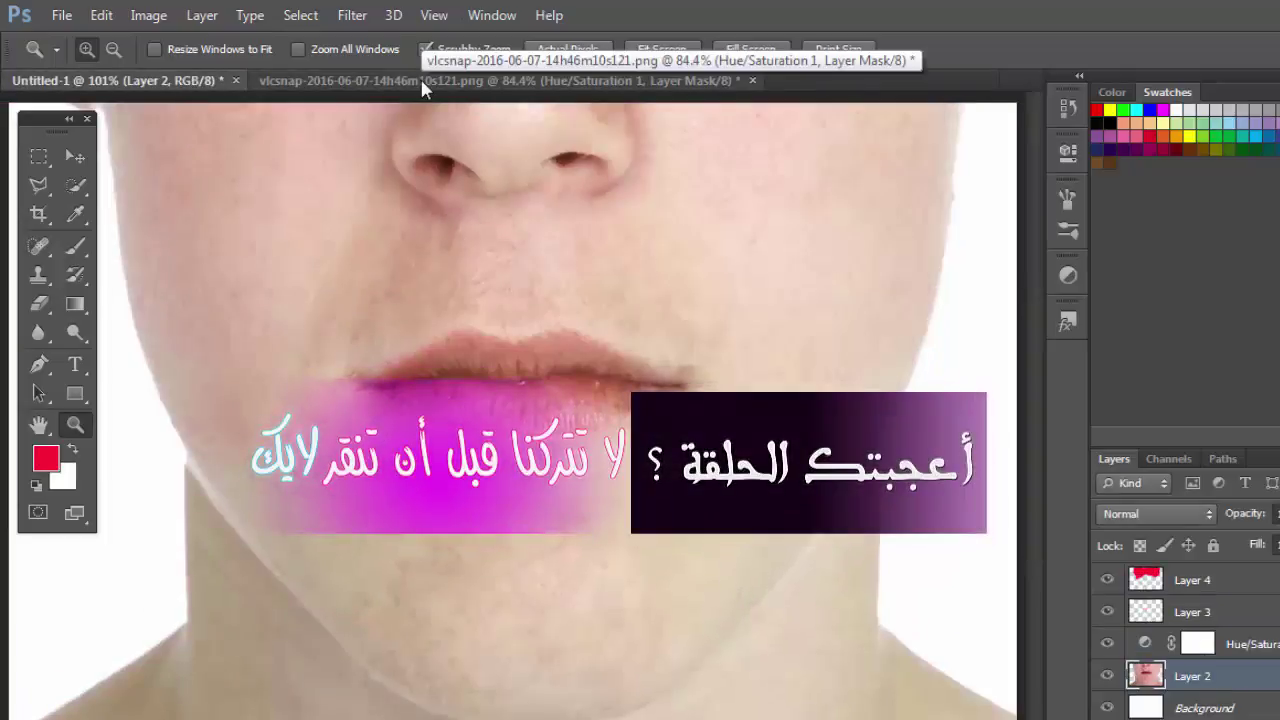
{"action": "left_click", "coordinate": [422, 86]}
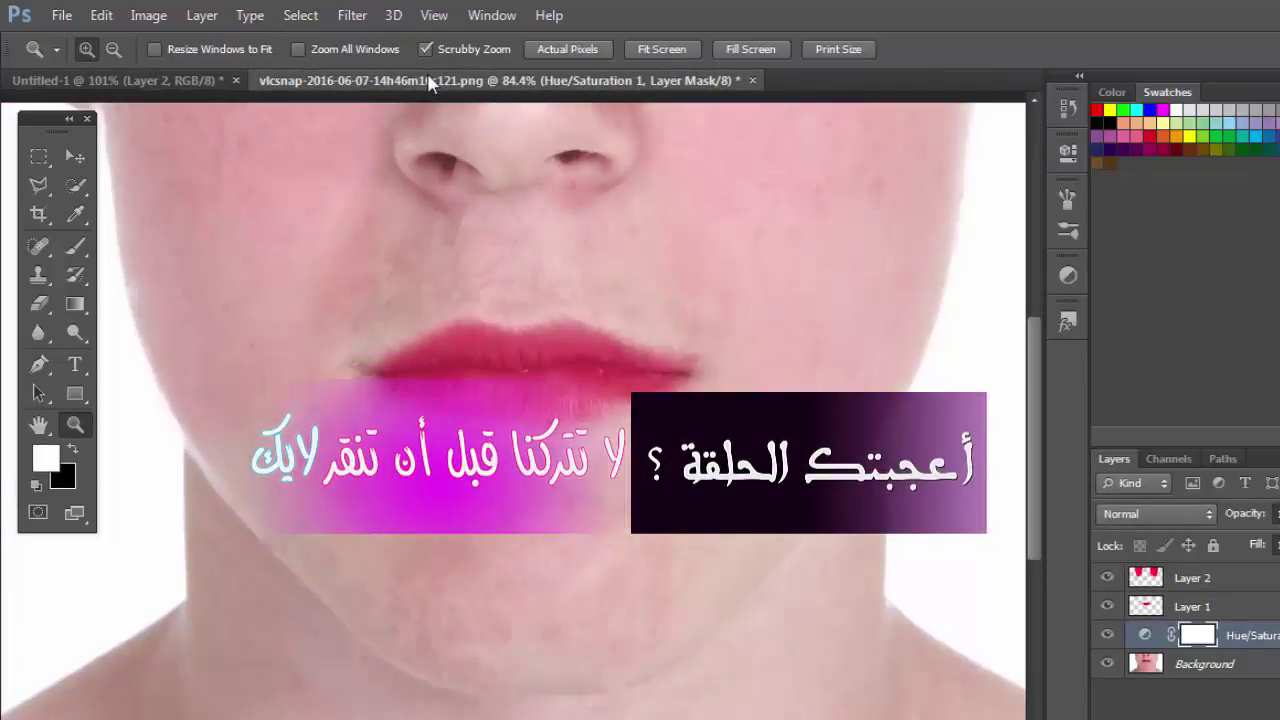
{"action": "left_click", "coordinate": [50, 12]}
{"action": "left_click", "coordinate": [60, 60]}
{"action": "left_click", "coordinate": [735, 208]}
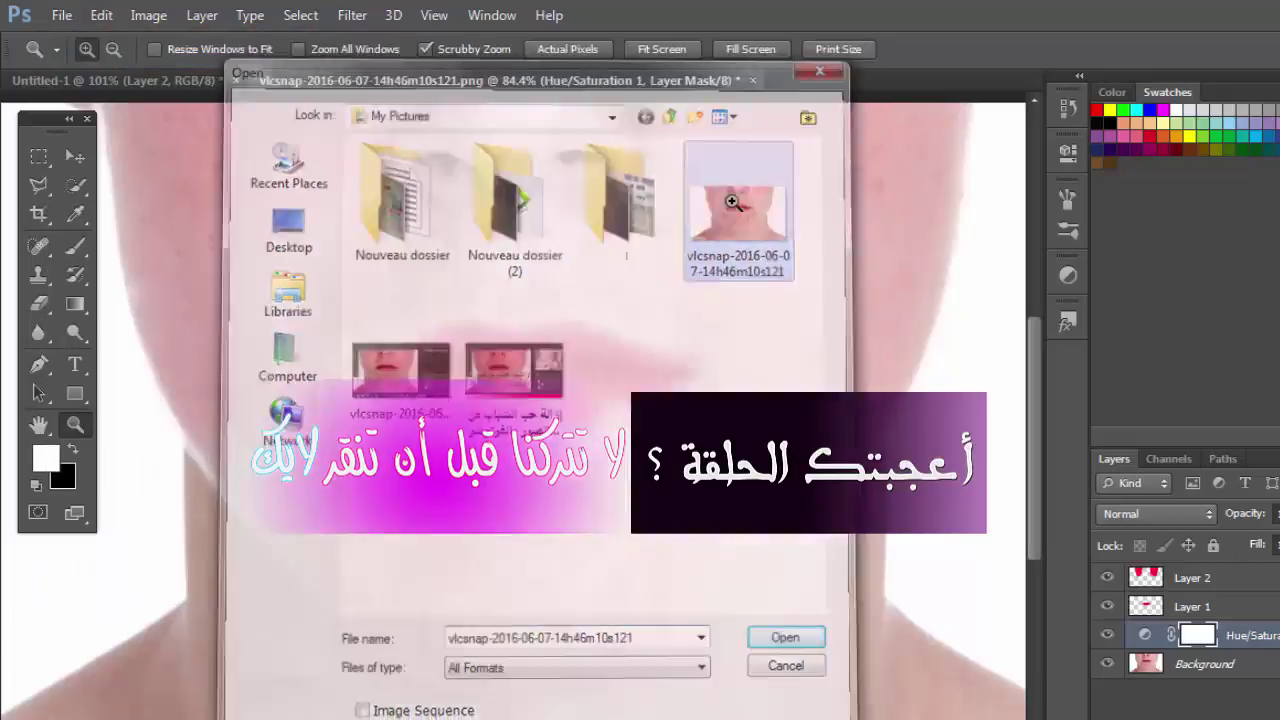
{"action": "double_click", "coordinate": [735, 205]}
{"action": "left_click", "coordinate": [61, 15]}
{"action": "left_click", "coordinate": [62, 62]}
{"action": "right_click", "coordinate": [762, 166]}
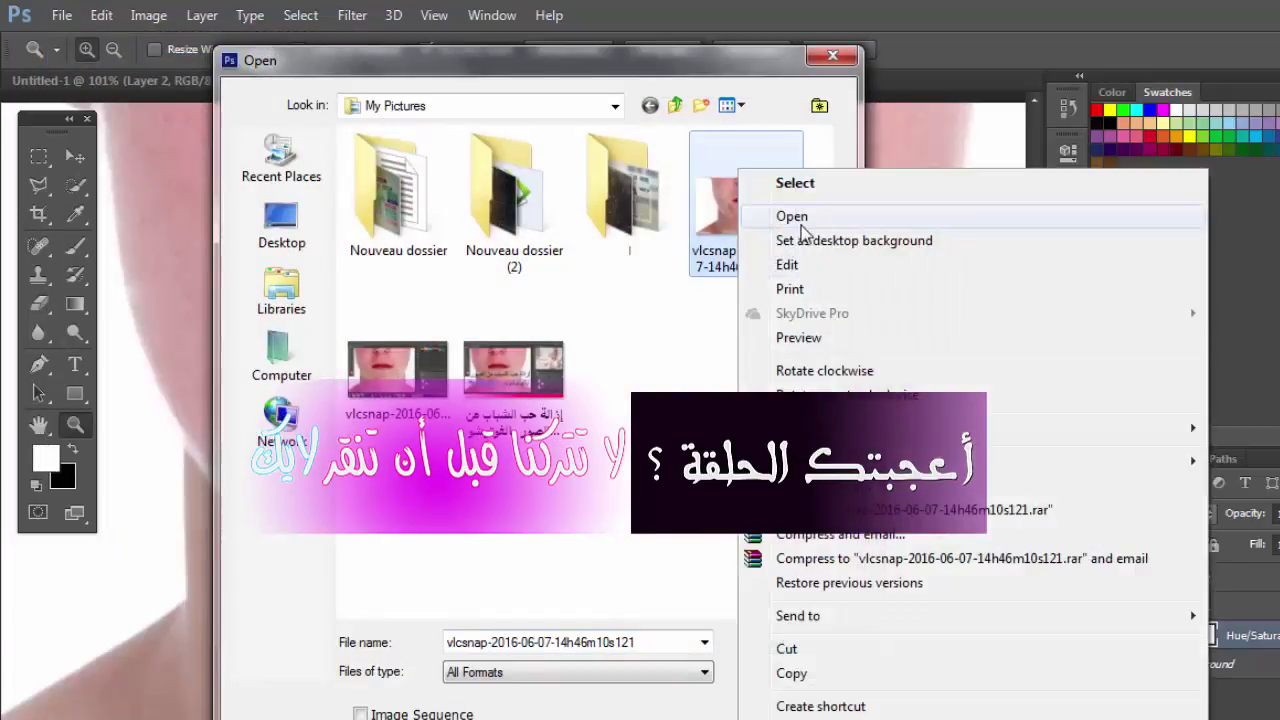
{"action": "left_click", "coordinate": [795, 212]}
{"action": "key", "text": "alt+Tab"}
{"action": "left_click", "coordinate": [838, 58]}
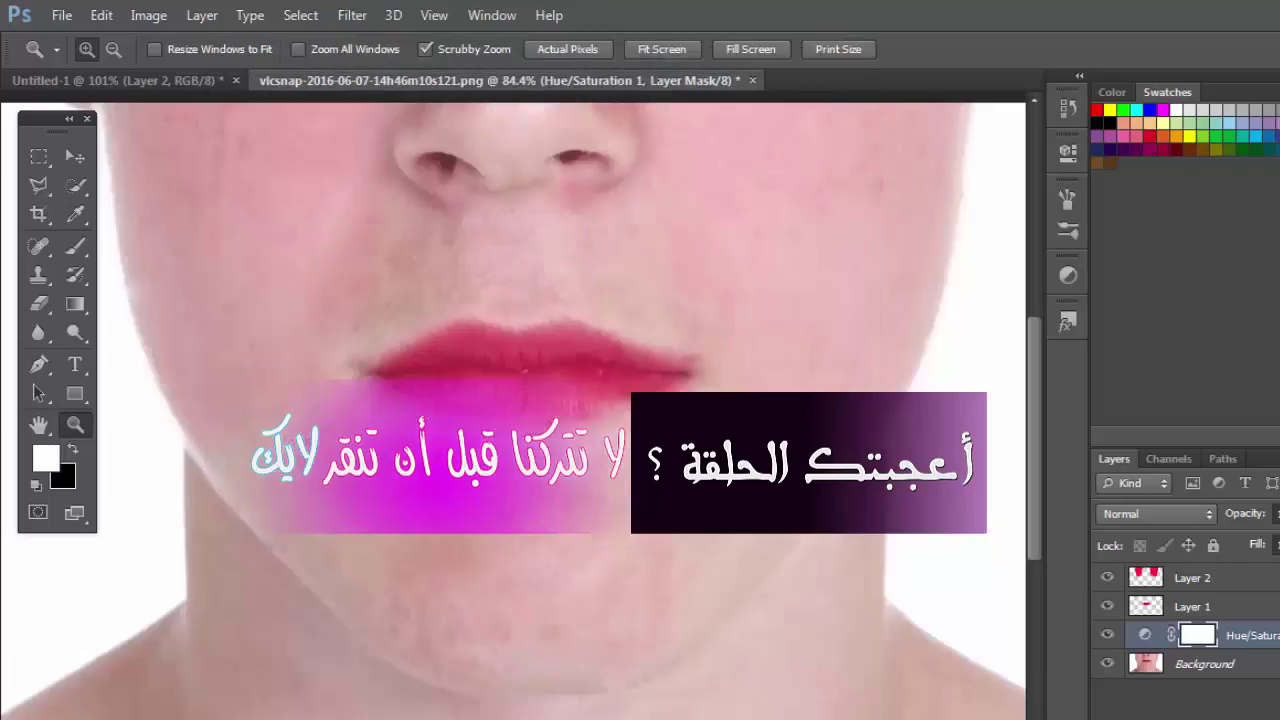
- Switch back and forth between the image viewer and Photoshop to compare the original photo with the retouched version
{"action": "mouse_move", "coordinate": [1128, 717]}
{"action": "key", "text": "alt+Tab"}
{"action": "key", "text": "alt+Tab"}
{"action": "key", "text": "alt+Tab"}
{"action": "key", "text": "alt+Tab"}
{"action": "key", "text": "alt+Tab"}
{"action": "key", "text": "alt+Tab"}
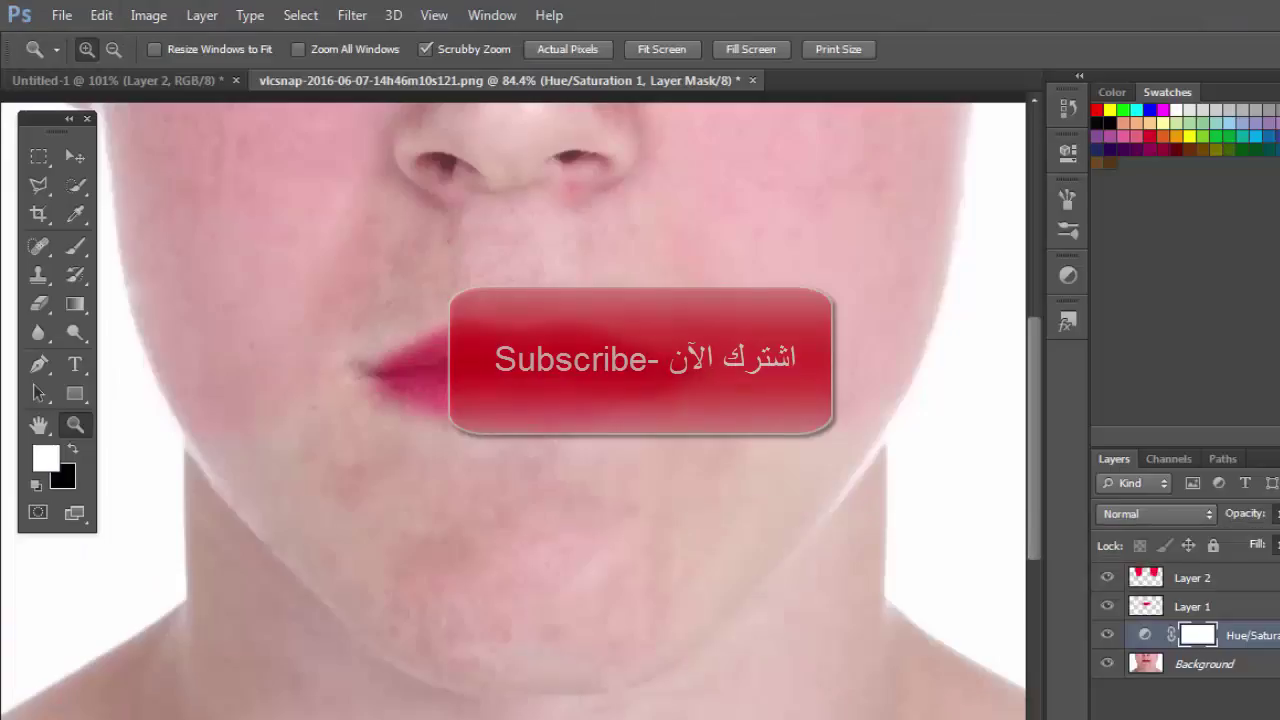
{"action": "key", "text": "alt+Tab"}
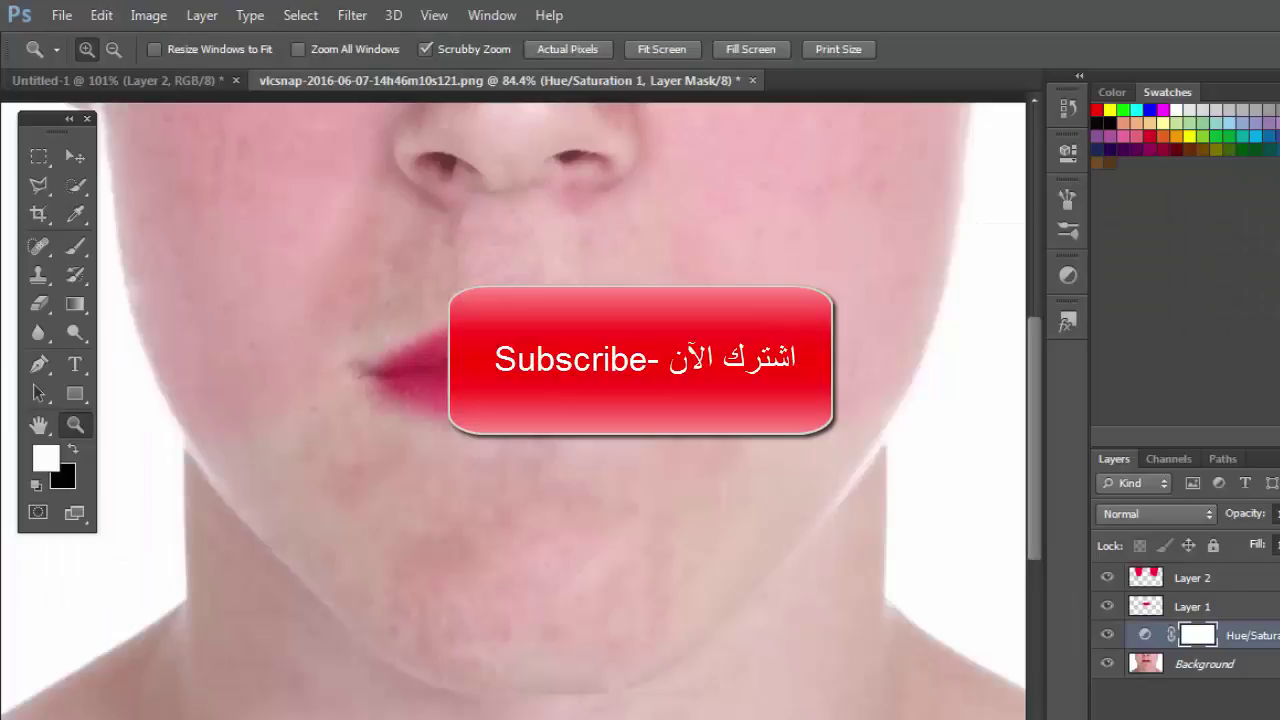